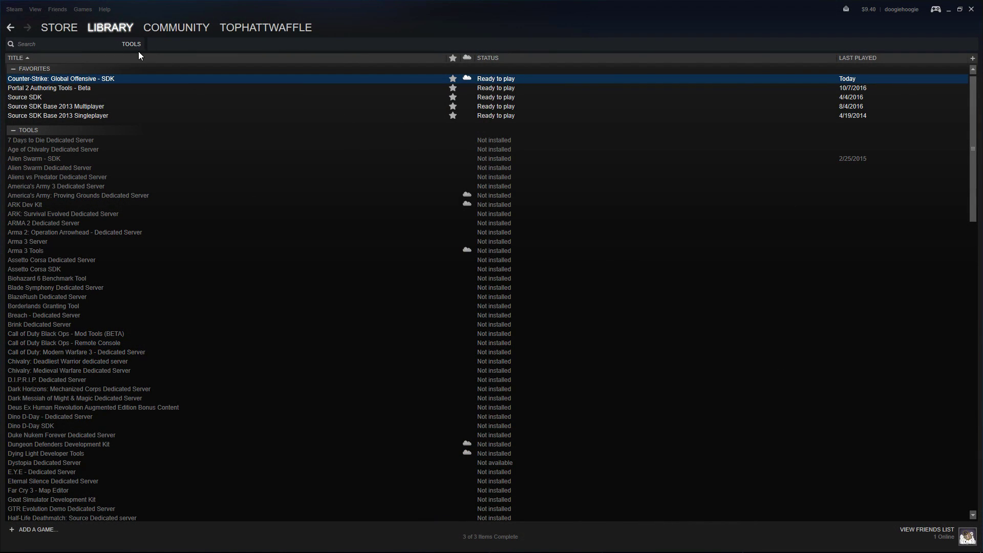
Launch the Hammer World Editor from the Counter-Strike: Global Offensive SDK and open the map de_metro.vmf.
double_click(146, 77)
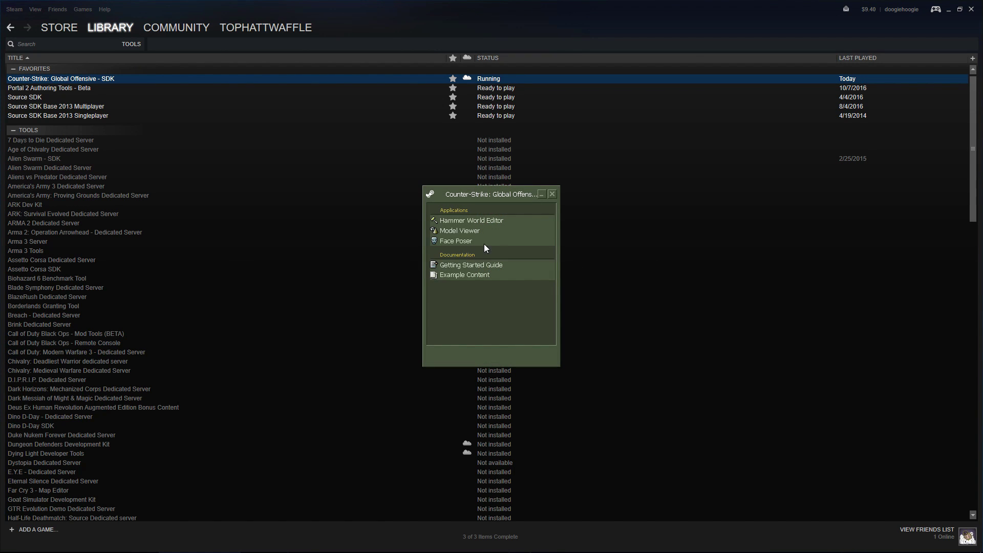
double_click(531, 223)
left_click(9, 17)
left_click(95, 57)
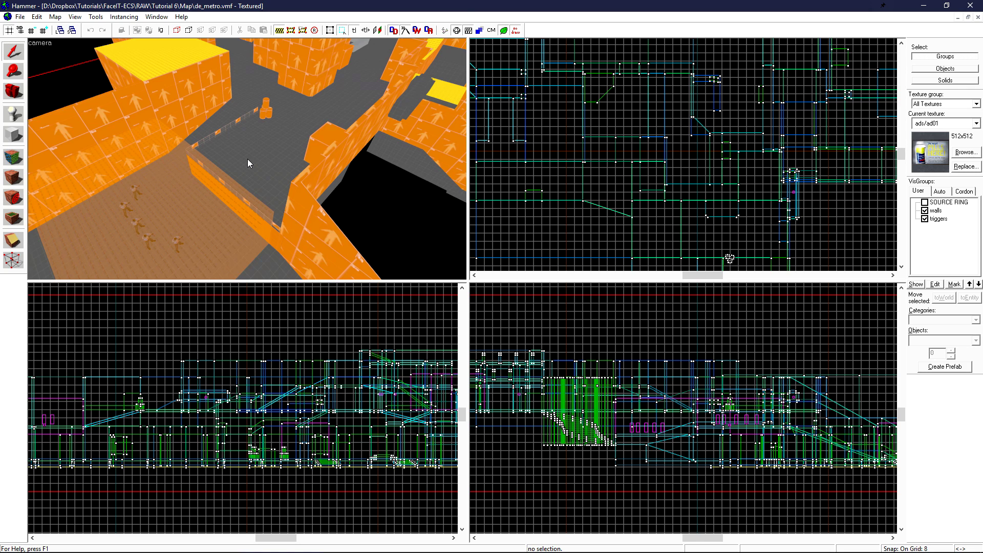
Place an info_player_terrorist entity with the Entity tool on the open grey floor inside the railing.
key("z")
key("d")
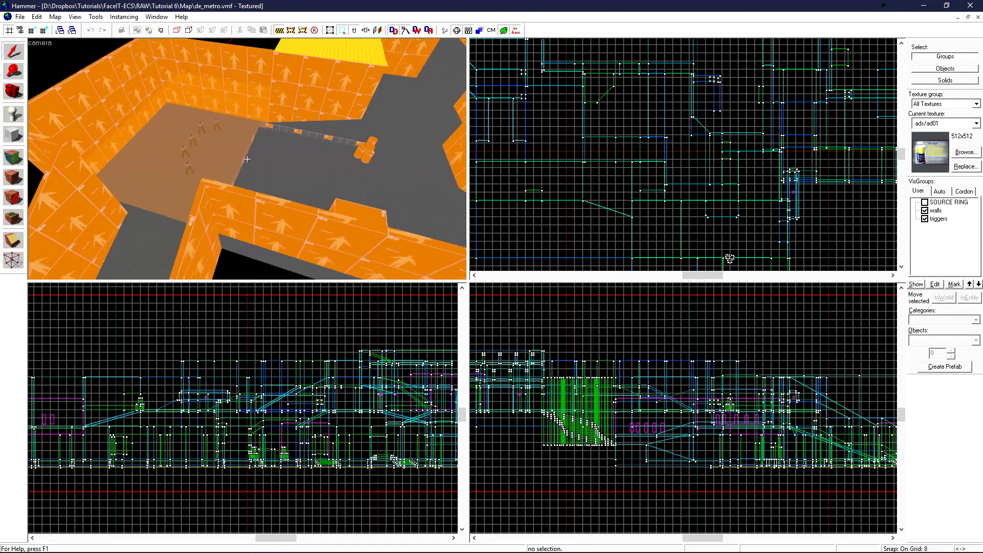
key("w")
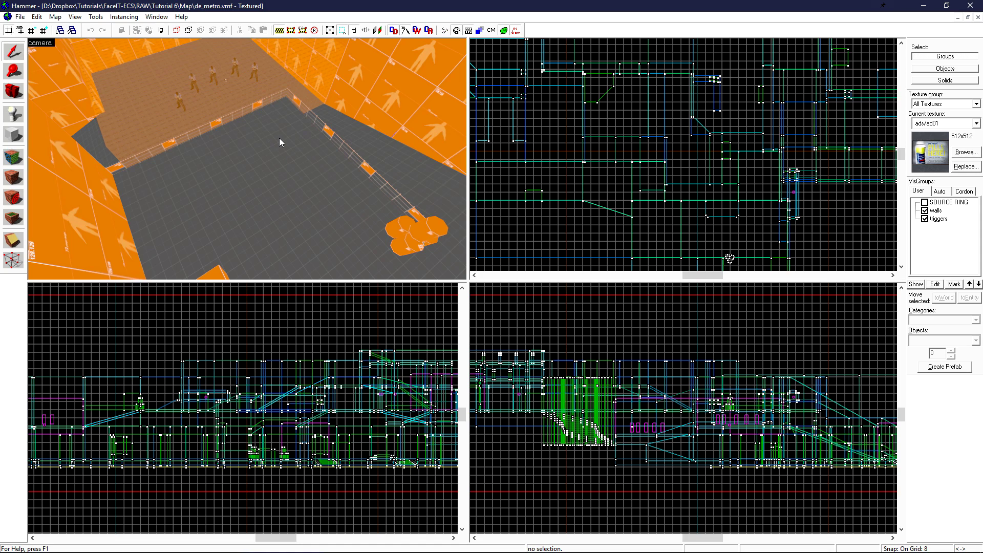
left_click(16, 119)
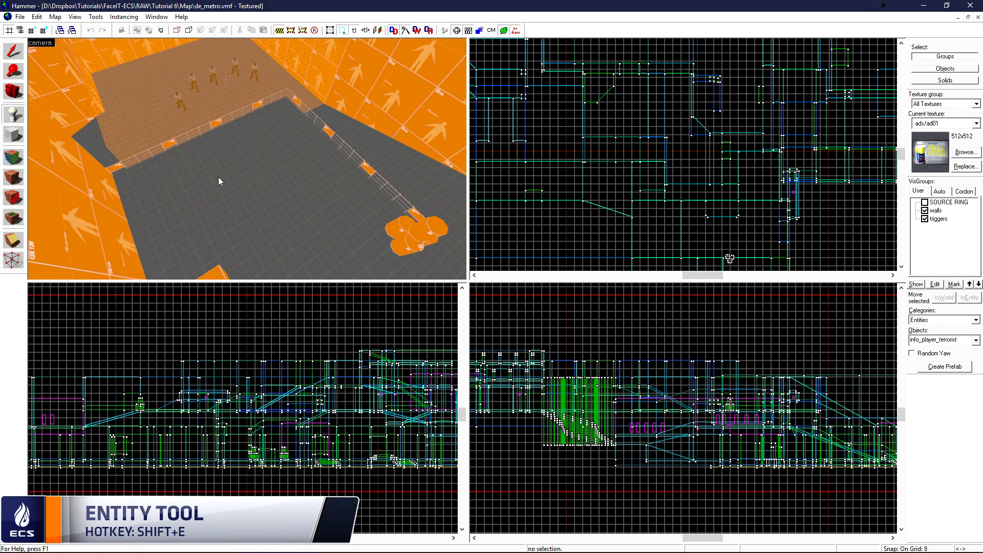
left_click(278, 156)
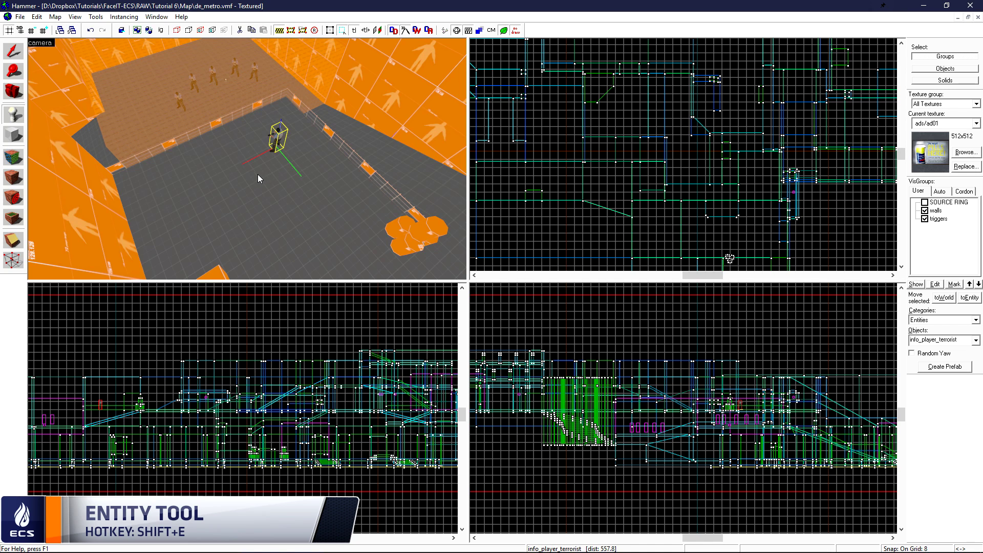
Change the class of the newly placed entity to prop_static and apply it.
key("z")
key("w")
key("z")
key("shift+s")
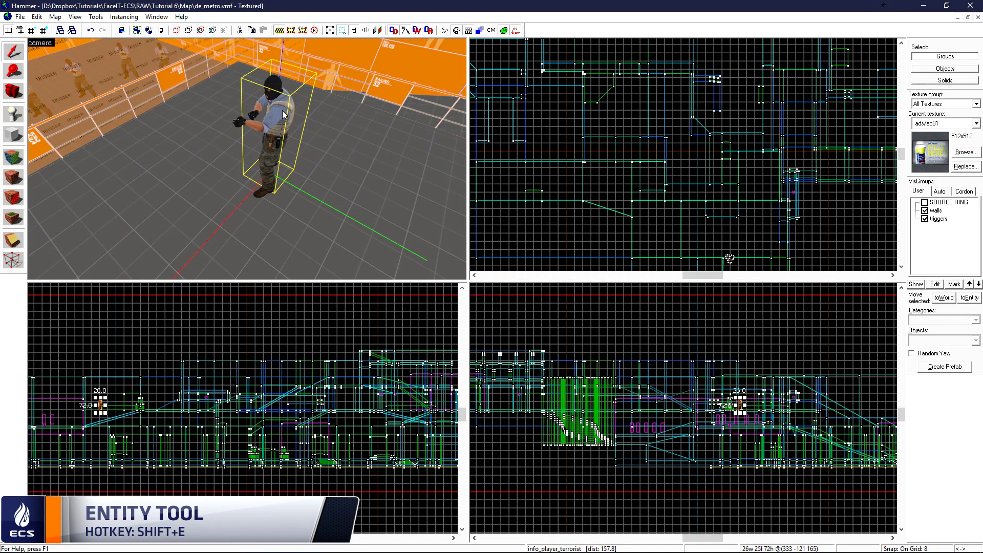
double_click(285, 114)
double_click(398, 207)
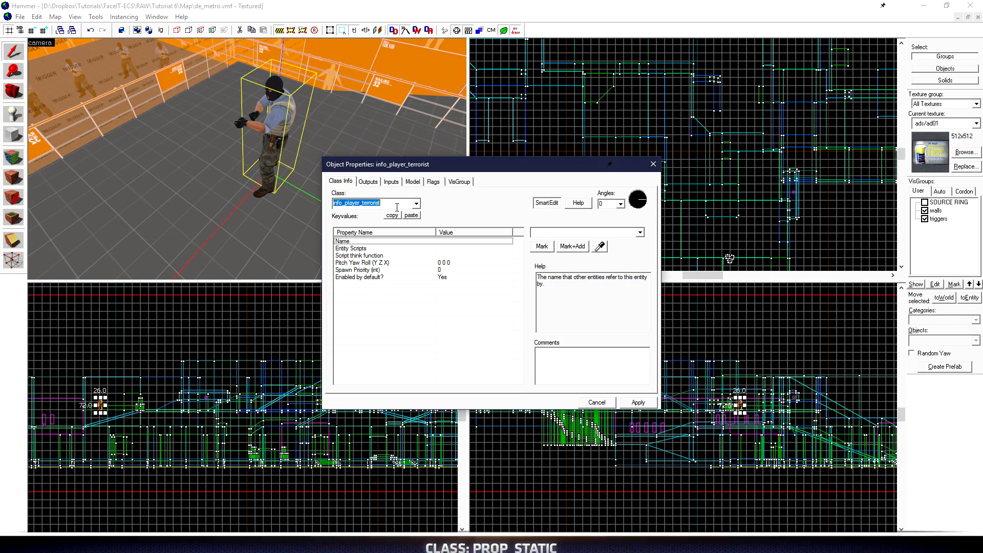
type("prop_st")
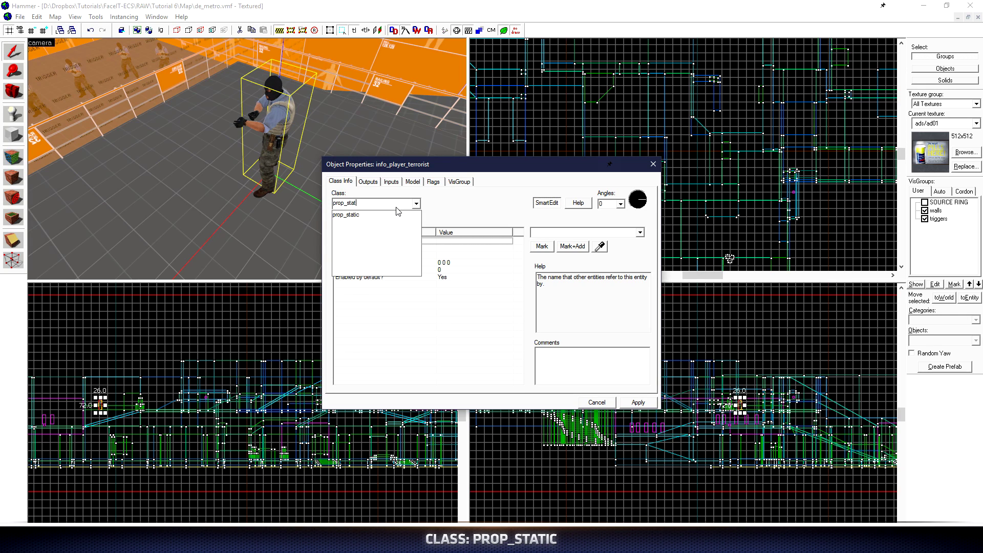
type("at")
left_click(397, 214)
left_click(638, 402)
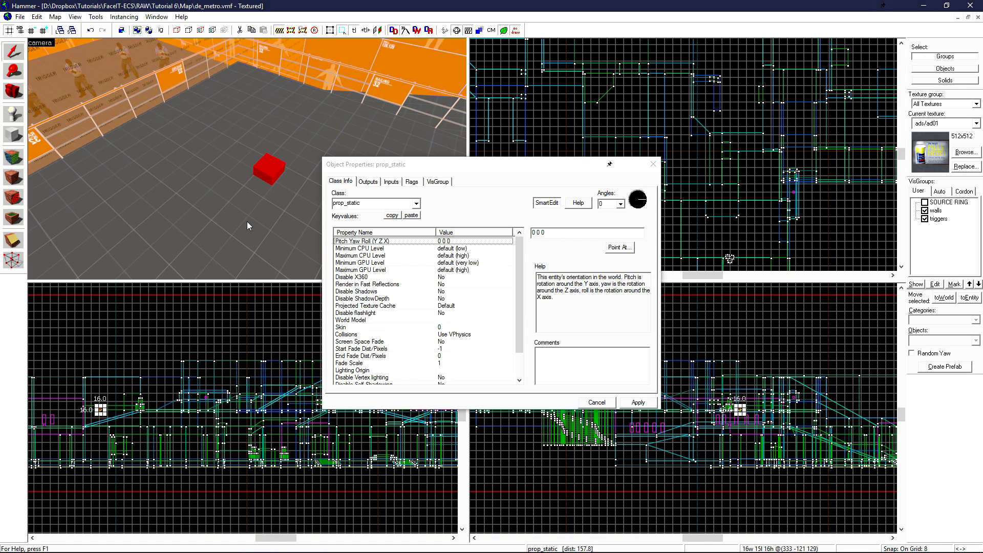
Open the model browser for the prop's World Model property.
left_click(359, 320)
scroll(521, 271, "down", 2)
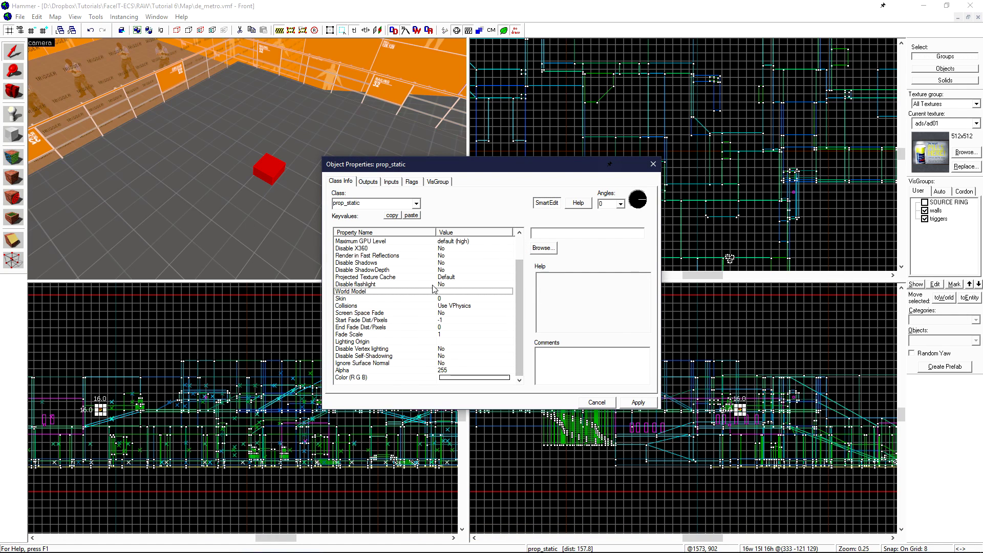
left_click(542, 249)
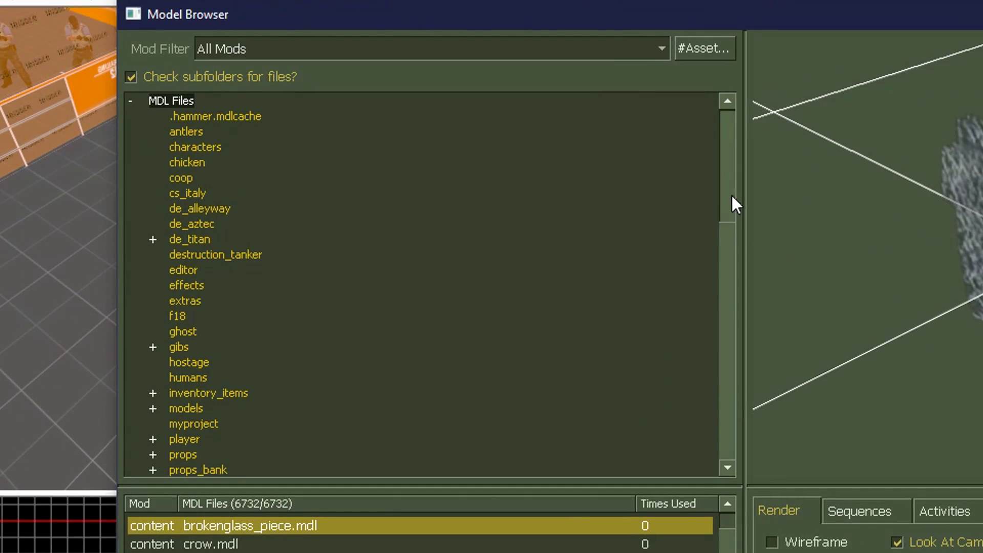
Browse model folders such as characters, coop, editor, f18 and ghost, and return to the full MDL Files list.
left_click(487, 110)
mouse_move(731, 153)
left_mouse_down()
mouse_move(734, 270)
mouse_move(723, 370)
mouse_move(726, 141)
left_mouse_up()
left_click(158, 101)
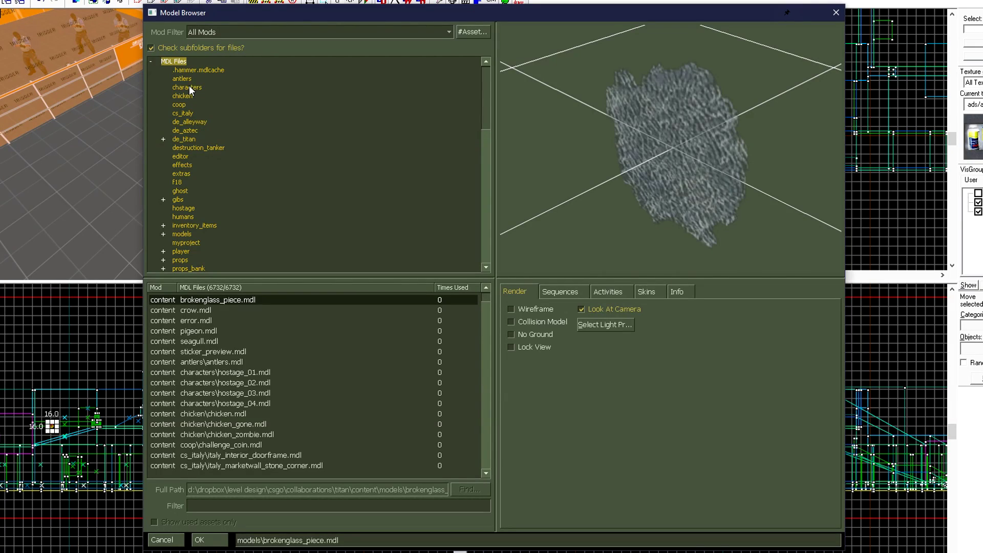
left_click(187, 88)
left_click(184, 104)
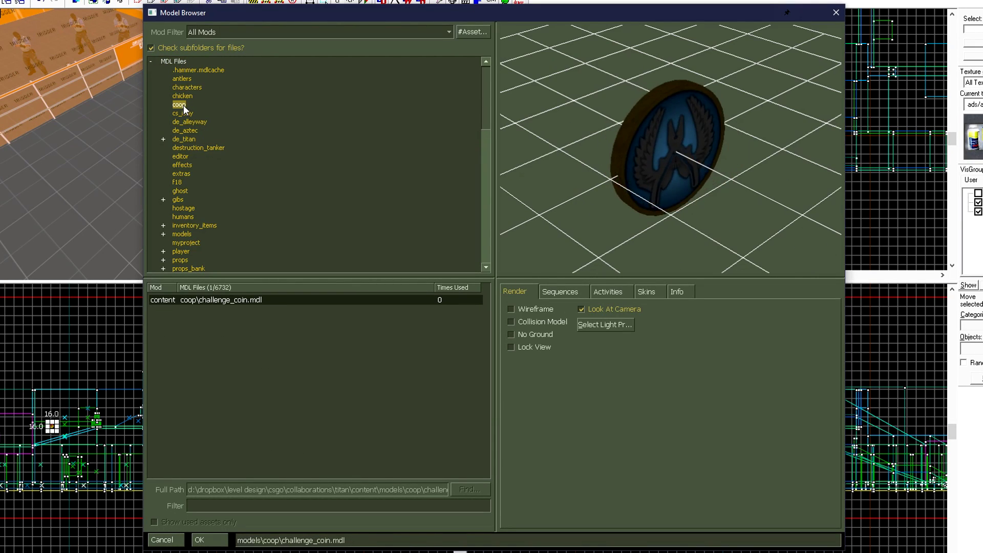
left_click(180, 149)
left_click(180, 157)
left_click(177, 182)
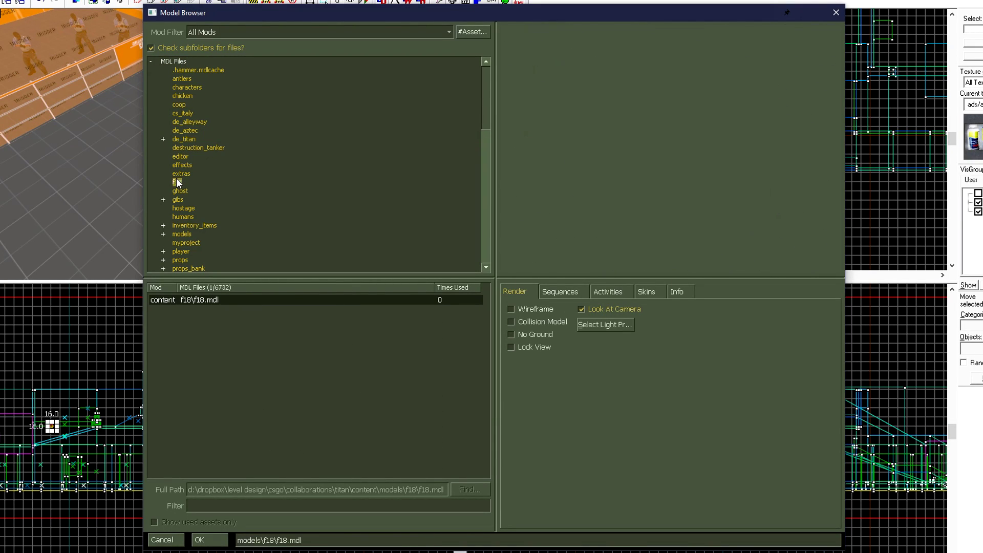
left_click(179, 191)
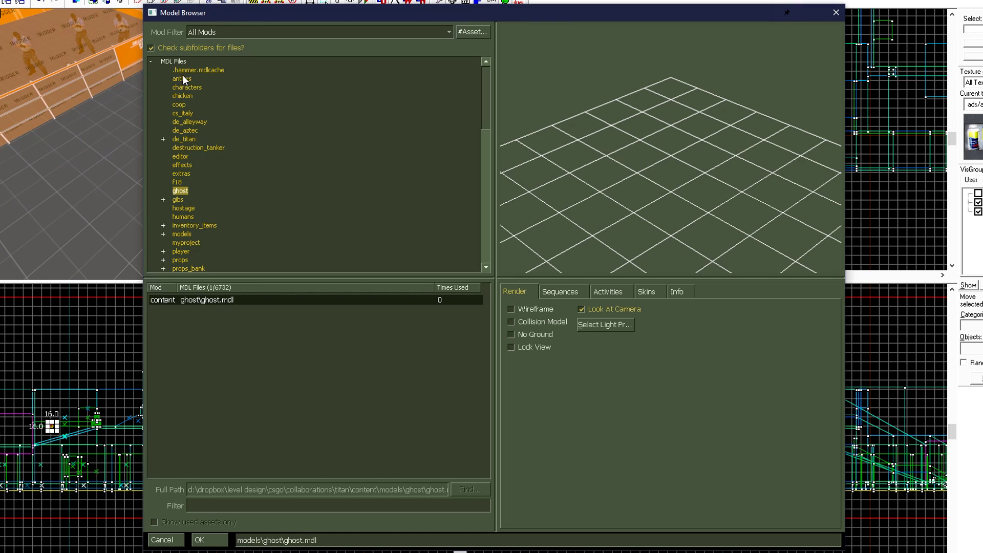
left_click(174, 62)
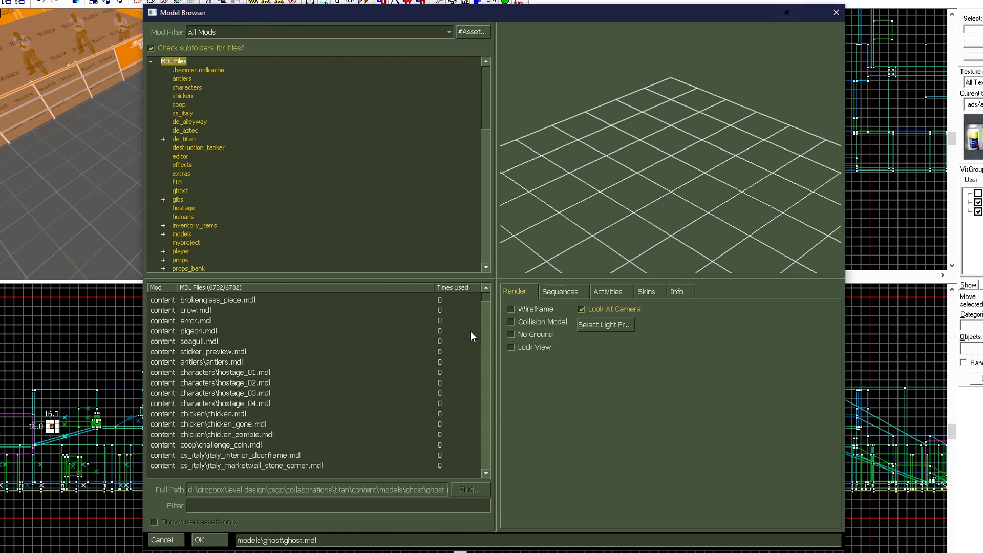
Preview pigeon.mdl from the full model list and rotate it in the preview.
mouse_move(487, 300)
left_mouse_down()
mouse_move(484, 313)
mouse_move(472, 308)
left_mouse_up()
left_click(346, 332)
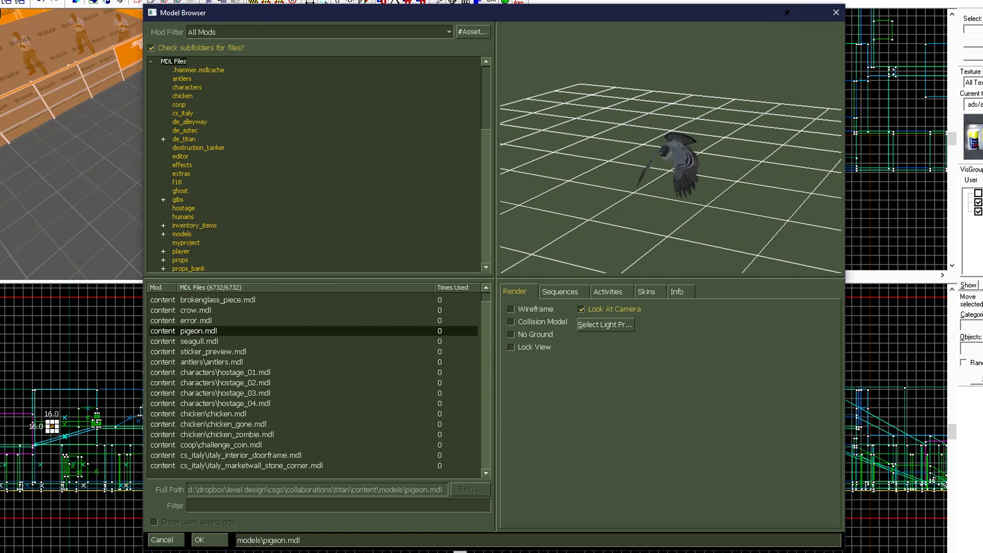
mouse_move(668, 125)
left_mouse_down()
mouse_move(670, 135)
mouse_move(671, 82)
mouse_move(667, 124)
left_mouse_up()
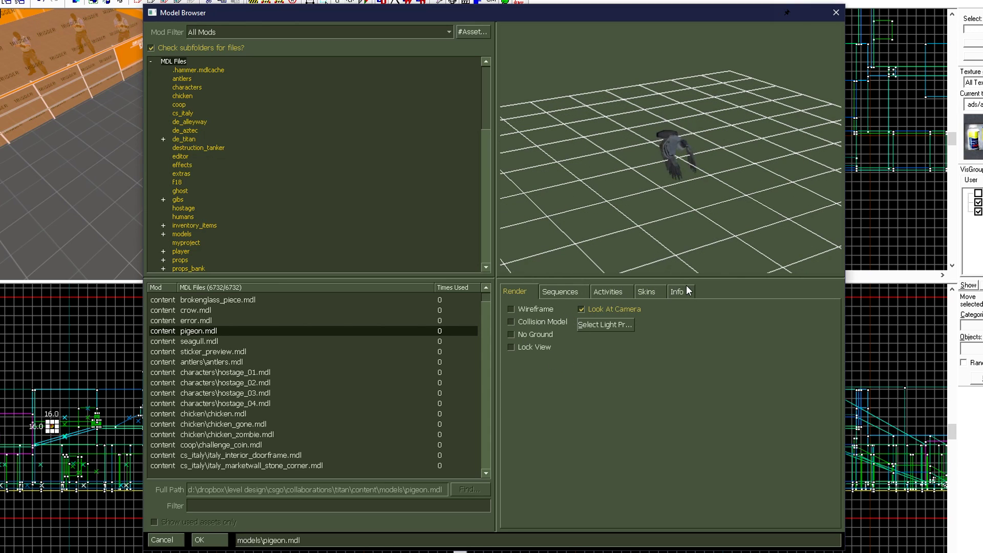
Try the Wireframe, Collision Model and No Ground render options on the pigeon preview and switch them off again.
left_click(540, 307)
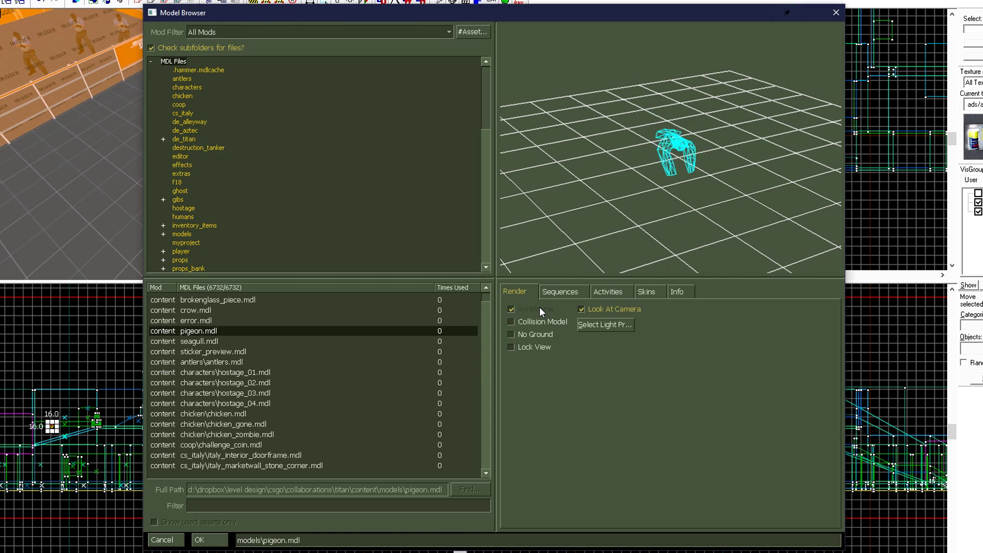
left_click(542, 322)
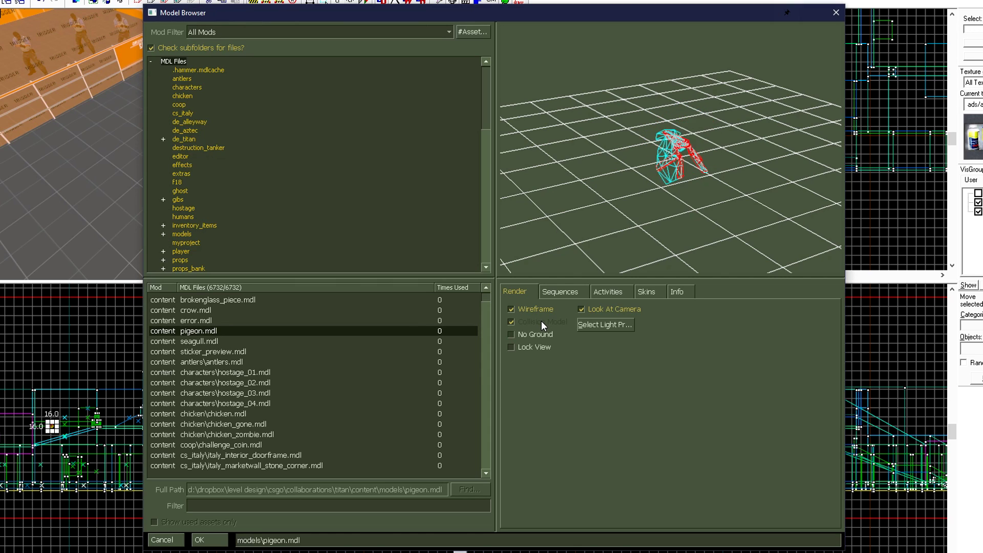
left_click(547, 334)
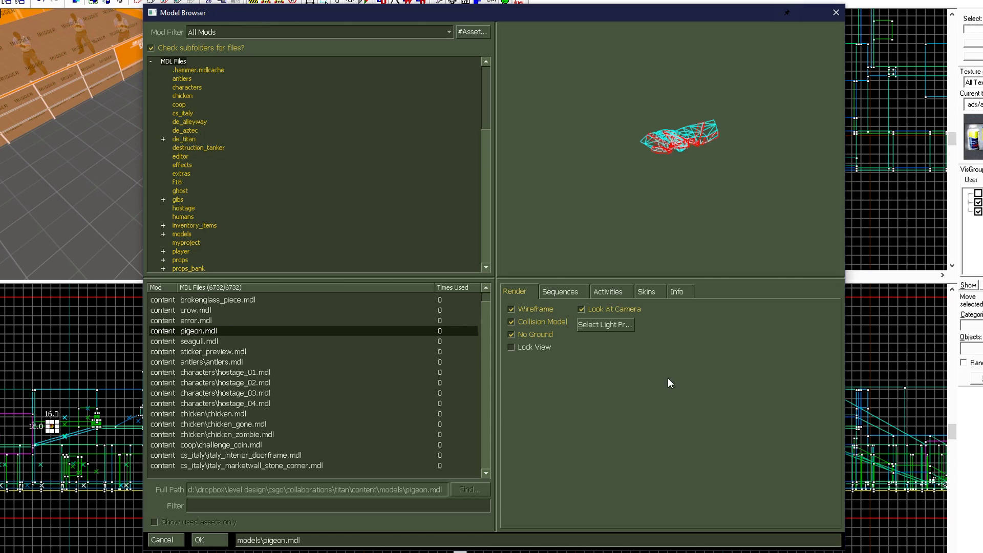
left_click(551, 336)
left_click(549, 308)
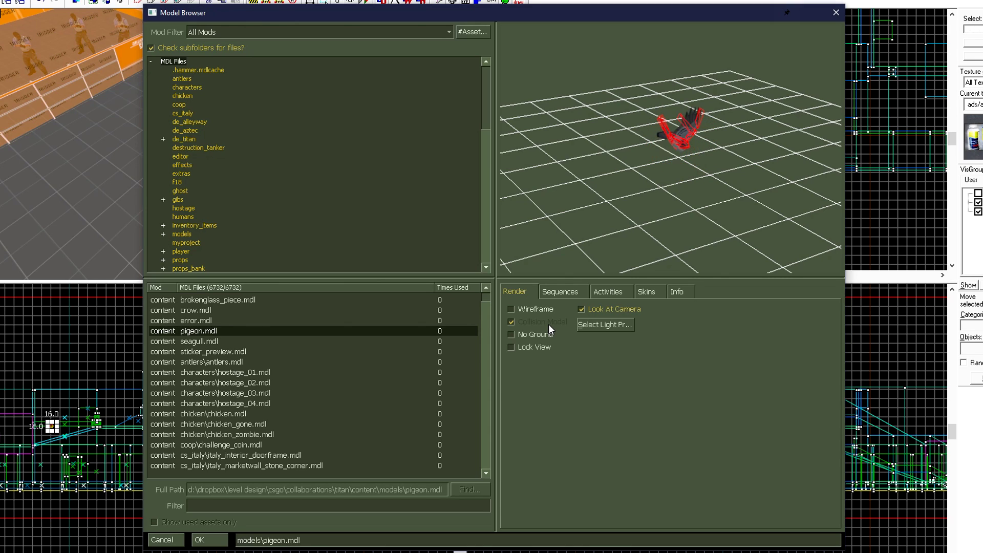
left_click(549, 324)
Preview the pigeon's Fly01 and Walk sequences up close, and check its skins and prop info.
left_click(552, 289)
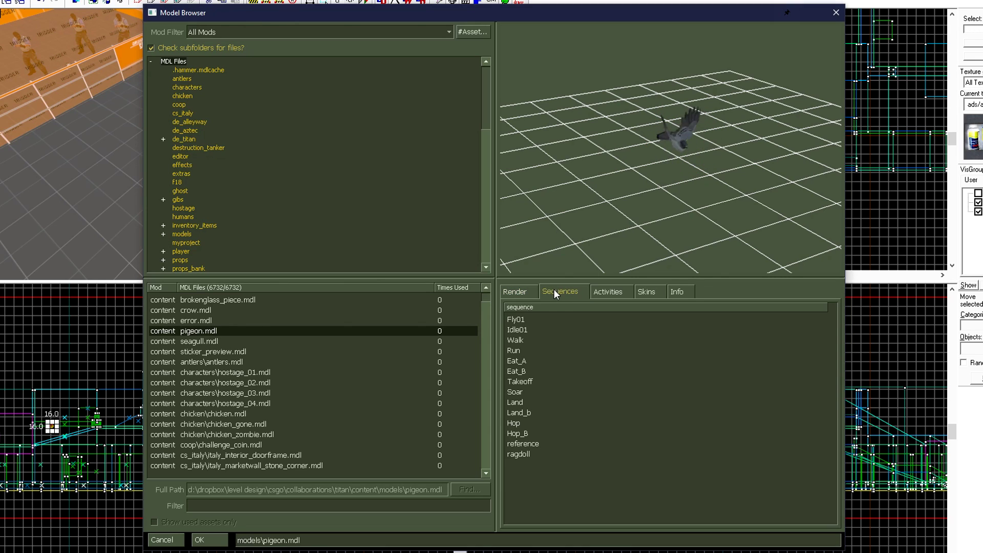
left_click(549, 318)
left_click(547, 339)
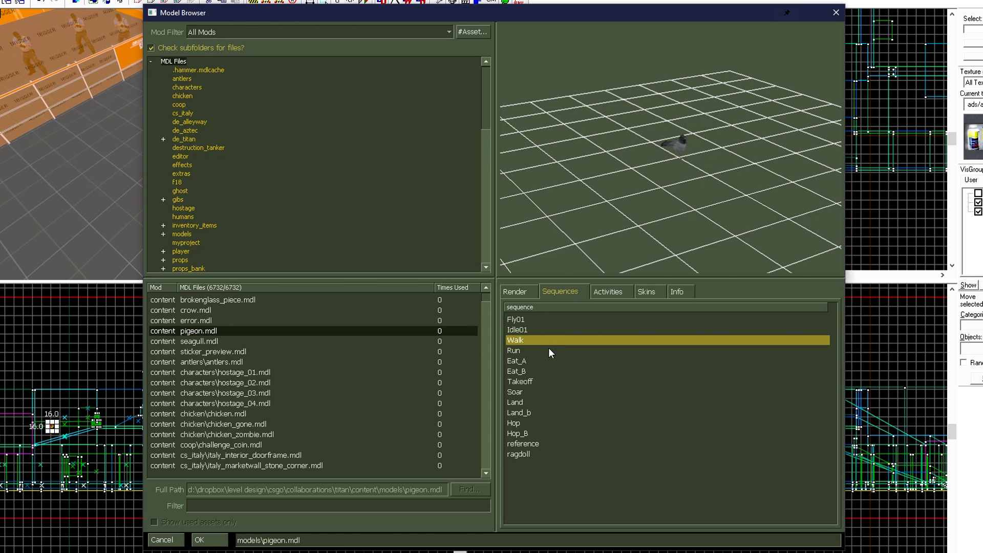
right_click_drag(670, 205, 670, 103)
left_click_drag(733, 215, 615, 218)
left_click(647, 292)
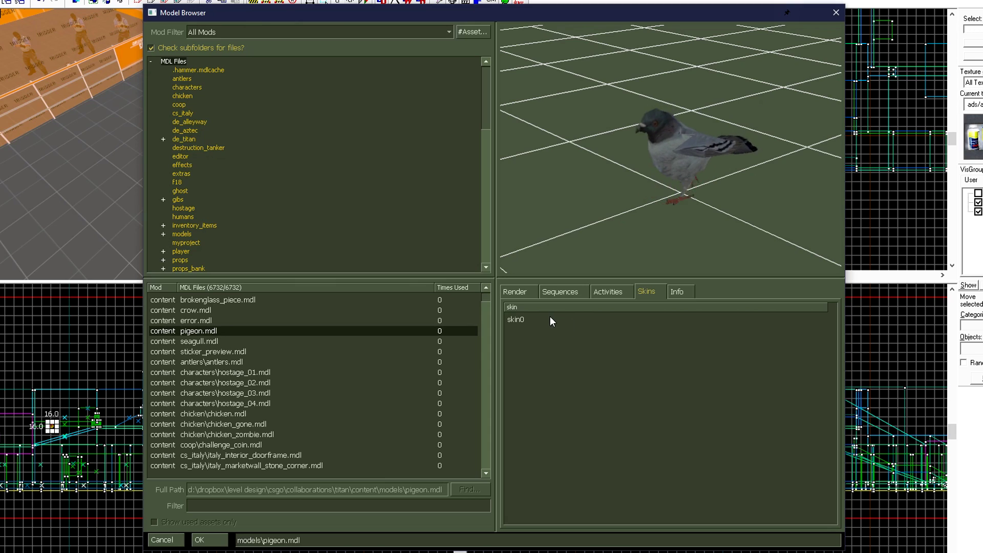
left_click(688, 291)
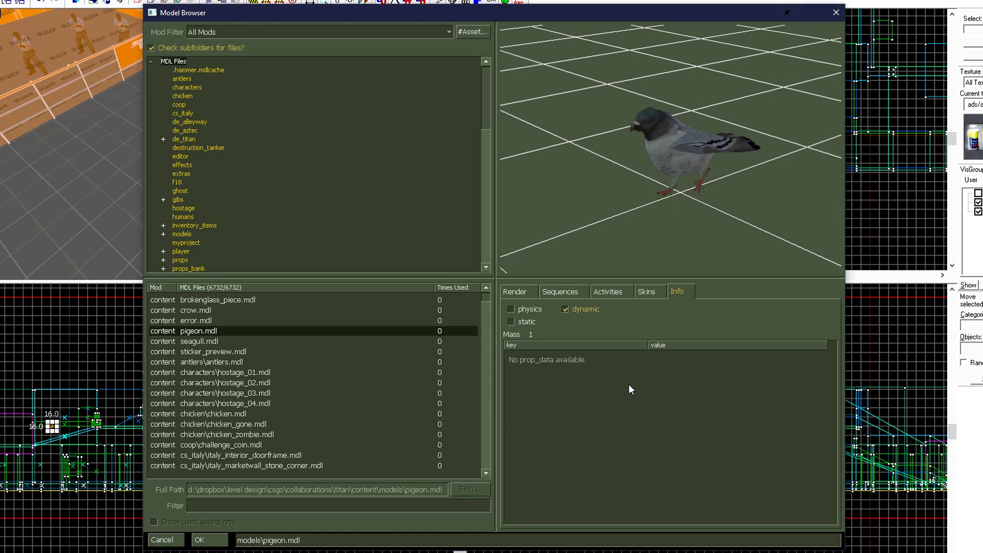
Filter the model list by "tree" and step through the matching models in the preview.
left_click(421, 506)
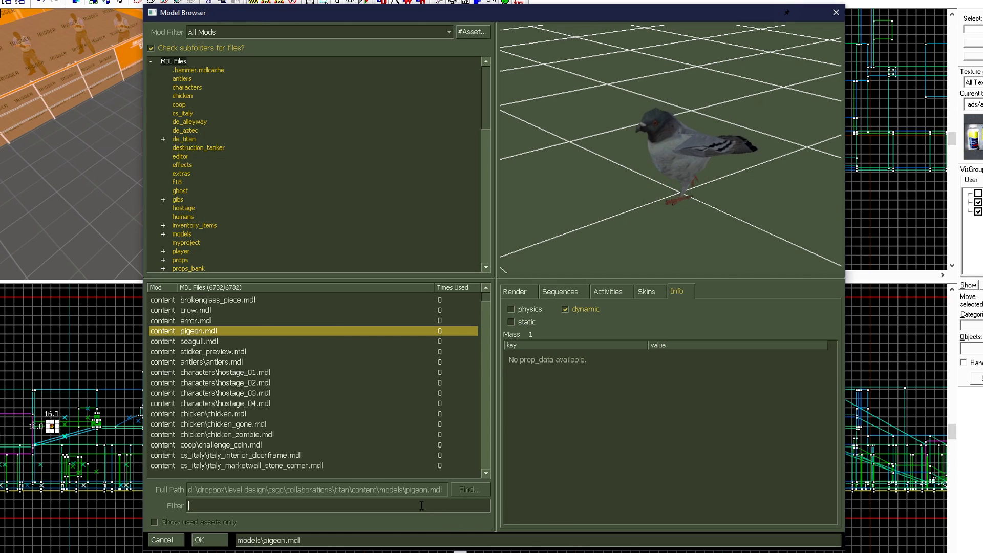
type("tree")
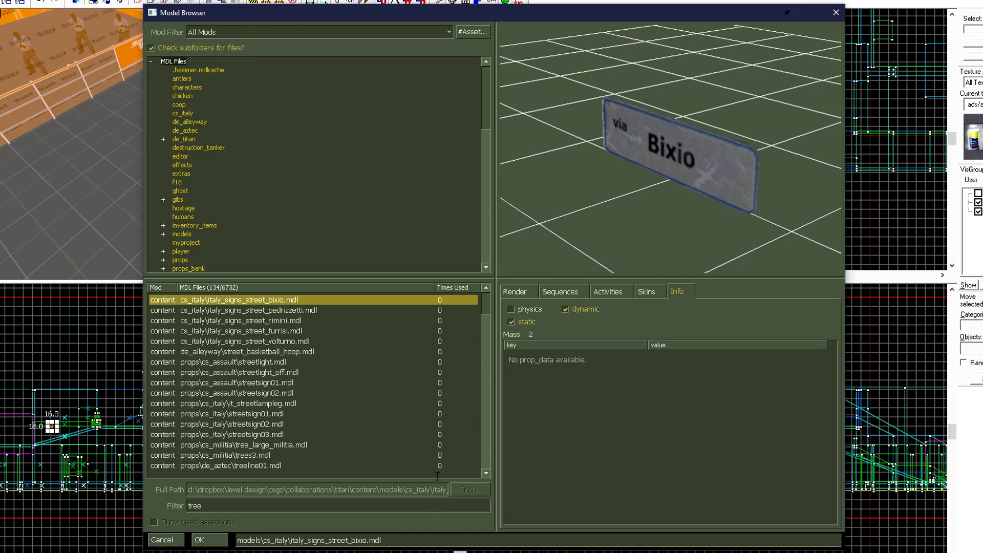
key("Down")
key("Down")
key("Down")
key("Down")
key("Down")
key("Down")
key("Down")
key("Down")
key("Down")
key("Down")
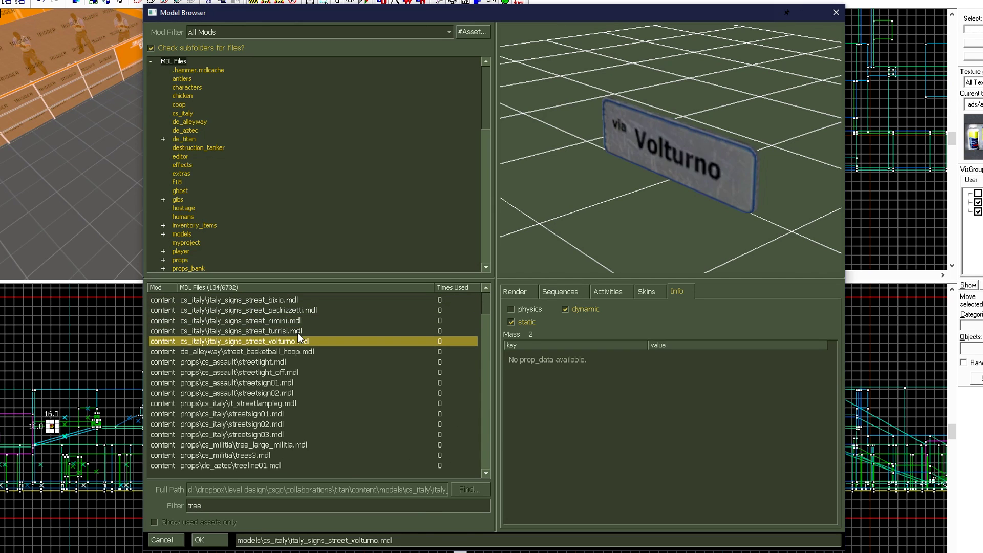
key("Down")
key("Down")
key("Down")
key("Down")
key("Down")
key("Down")
key("Down")
key("Down")
key("Down")
key("Down")
key("Down")
key("Down")
key("Down")
key("Down")
key("Down")
key("Down")
key("Down")
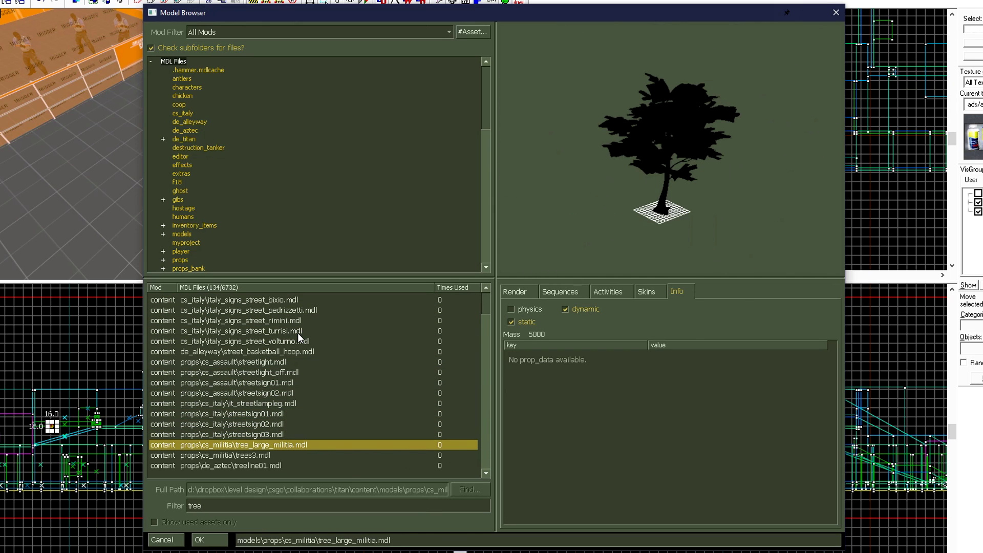
key("Down")
key("Down")
key("Down")
key("Down")
key("Down")
key("Down")
key("Down")
key("Down")
key("Down")
key("Down")
key("Down")
key("Down")
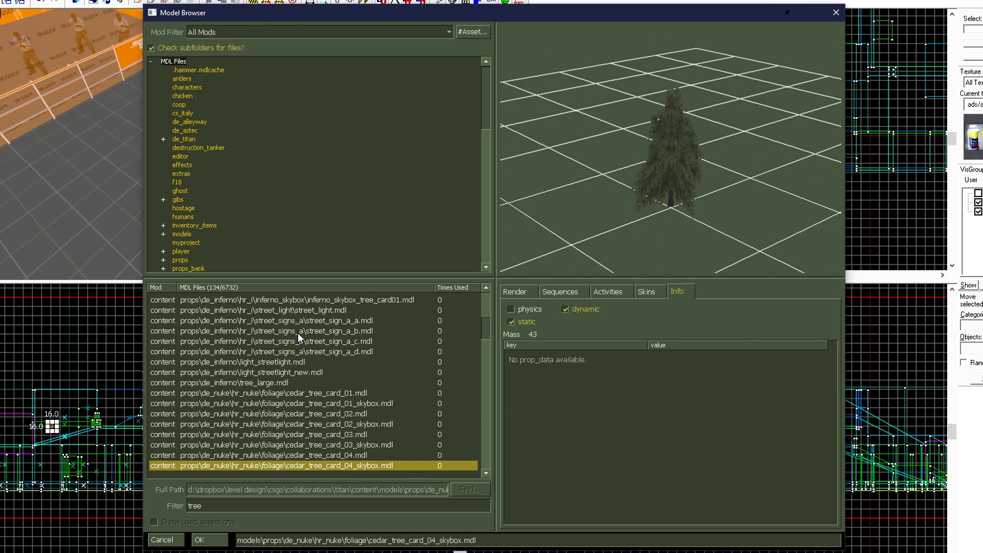
Select props_foliage\urban_streettree01.mdl and display its collision model in the preview.
left_click(214, 340)
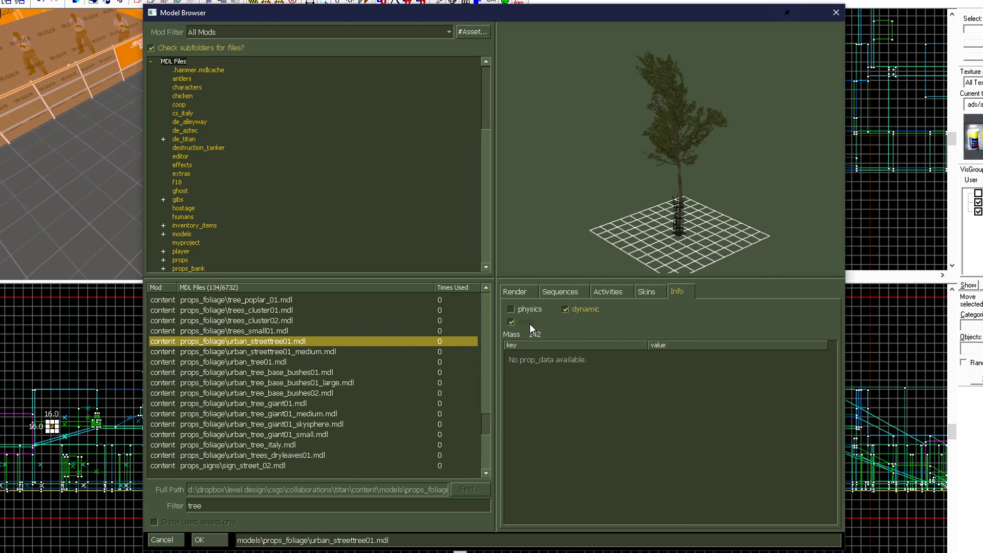
left_click(524, 293)
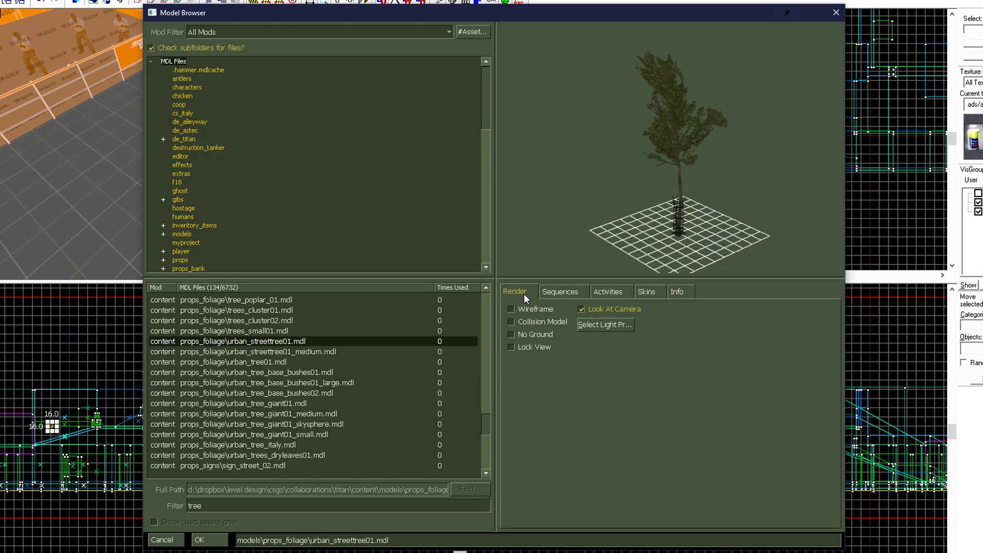
left_click(549, 321)
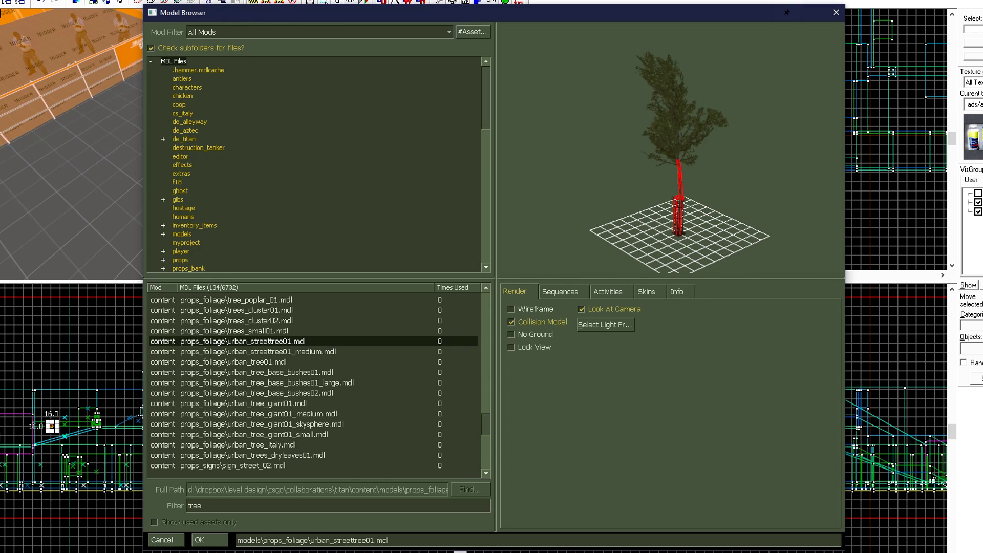
Apply props_foliage/urban_streettree01.mdl as the prop's world model and bring the whole placed tree into view.
left_click_drag(709, 242, 679, 242)
left_click(207, 541)
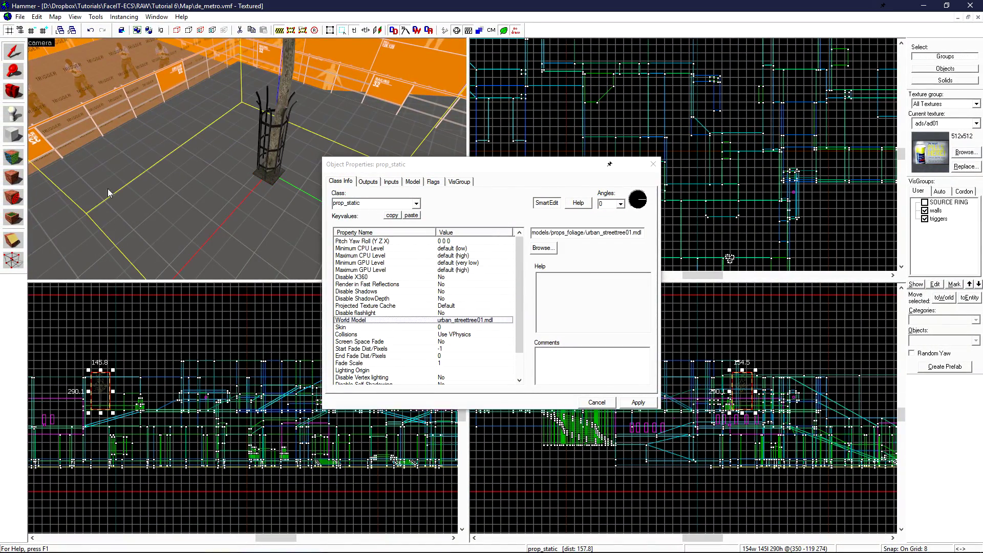
key("z")
key("s")
key("z")
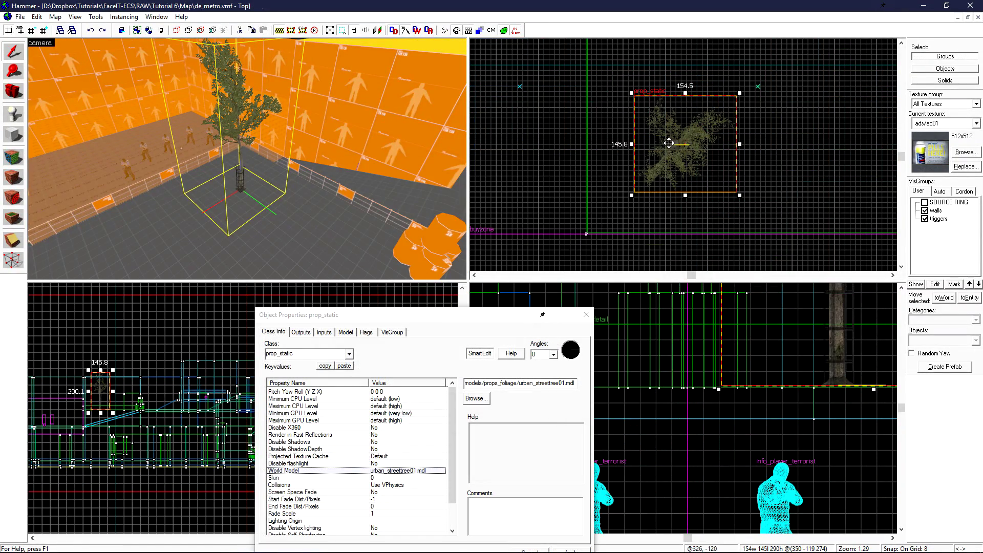
Move the tree into the corner of the fenced area and lower it so its base sits on the ground.
left_click_drag(668, 141, 624, 183)
scroll(698, 365, "up", 3)
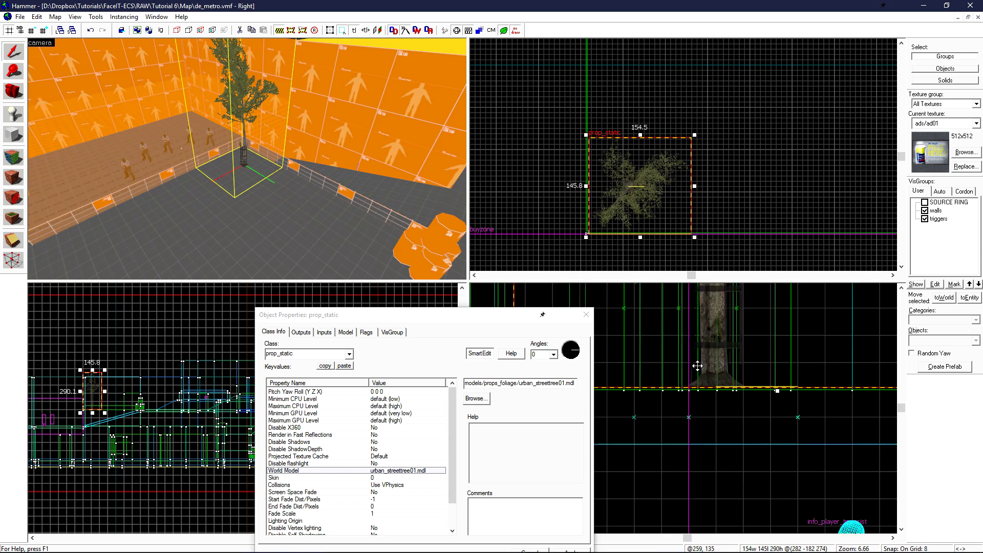
scroll(711, 378, "up", 4)
left_click_drag(711, 378, 711, 387)
key("z")
key("w")
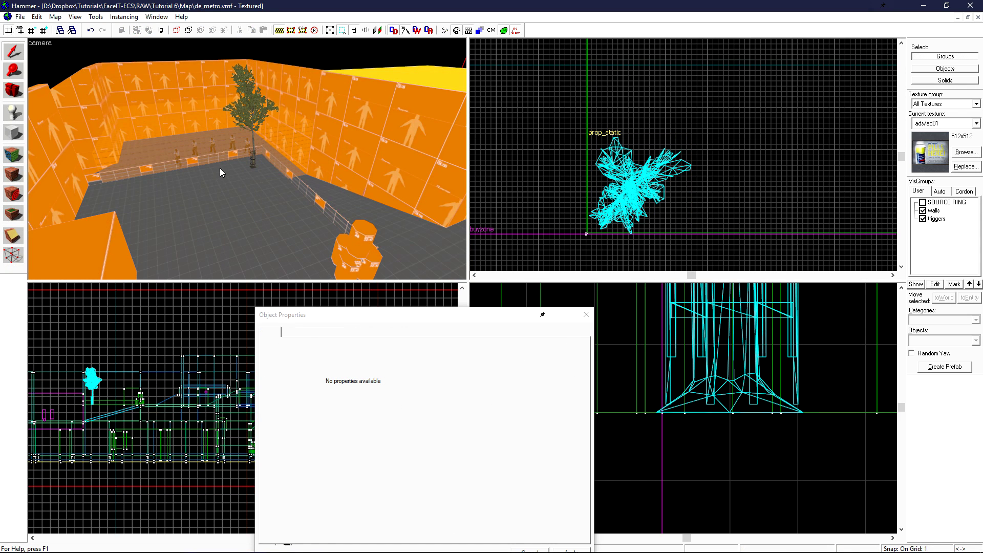
Duplicate the street tree and place the copy beside it along the fence.
key("w")
key("a")
left_click(301, 151)
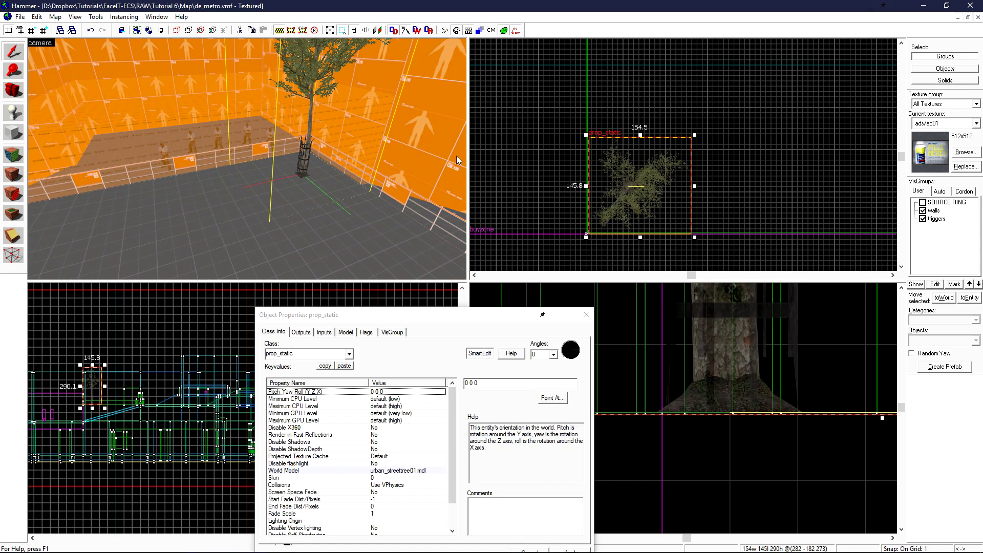
scroll(731, 137, "down", 7)
scroll(753, 137, "up", 7)
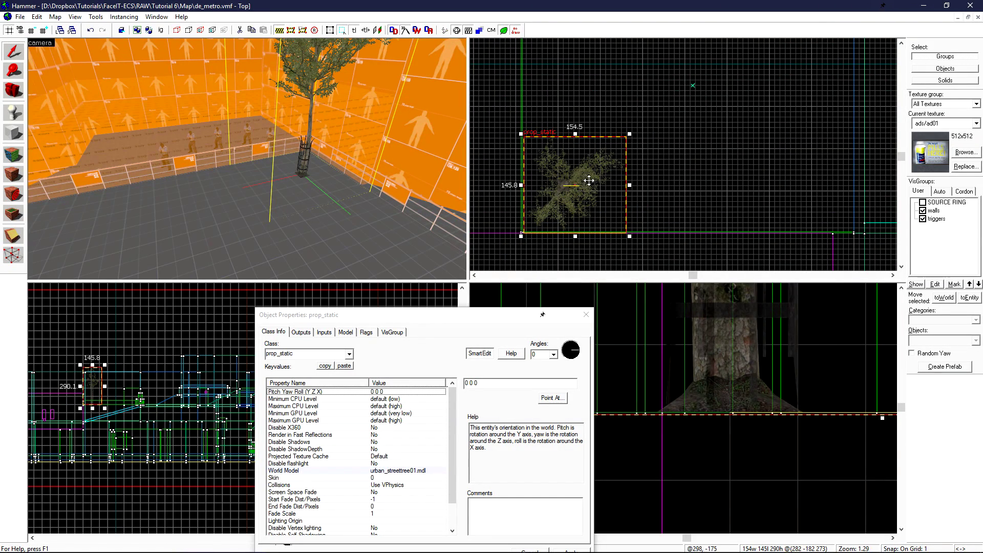
left_click_drag(594, 181, 715, 182, "shift")
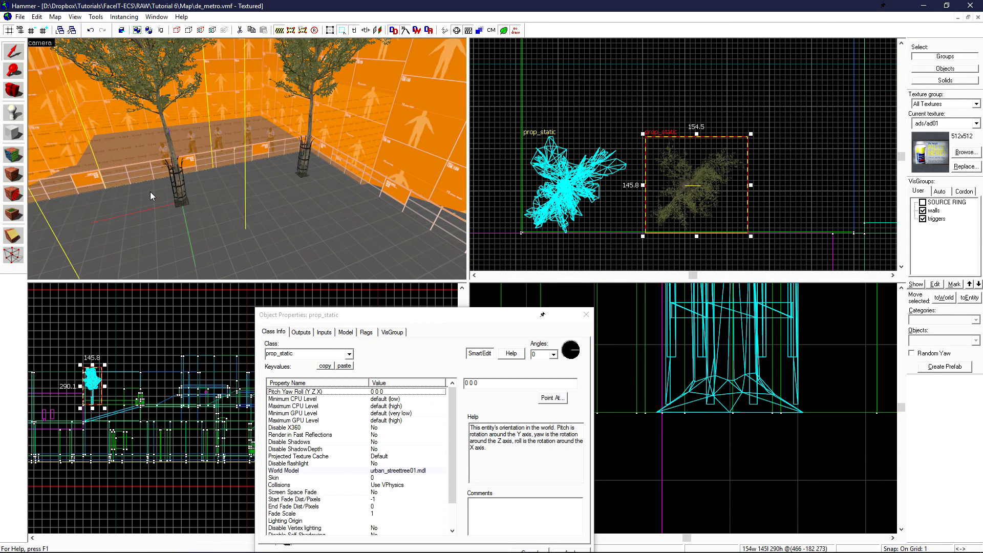
Browse for a new world model for the copied tree and filter the model list by "bench".
left_click_drag(384, 315, 417, 163)
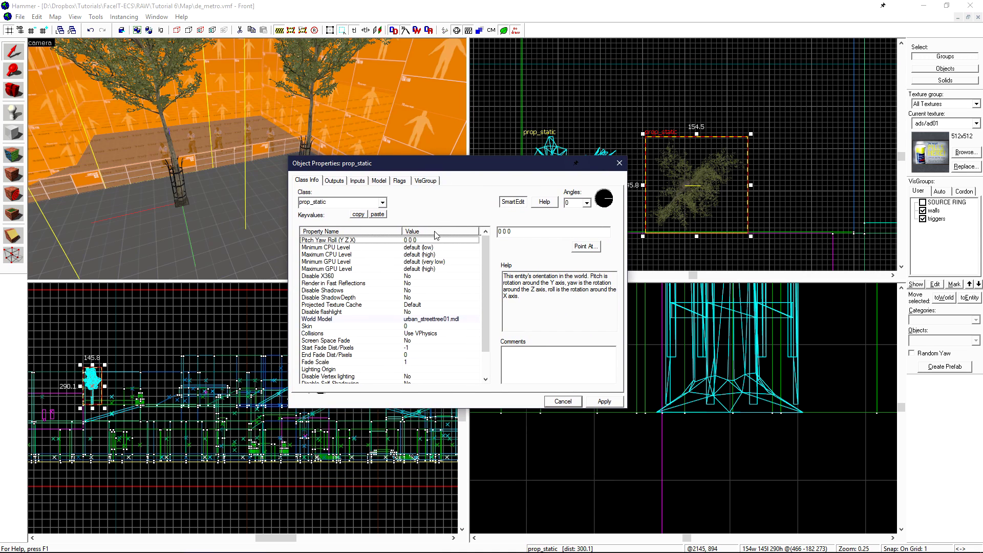
double_click(416, 320)
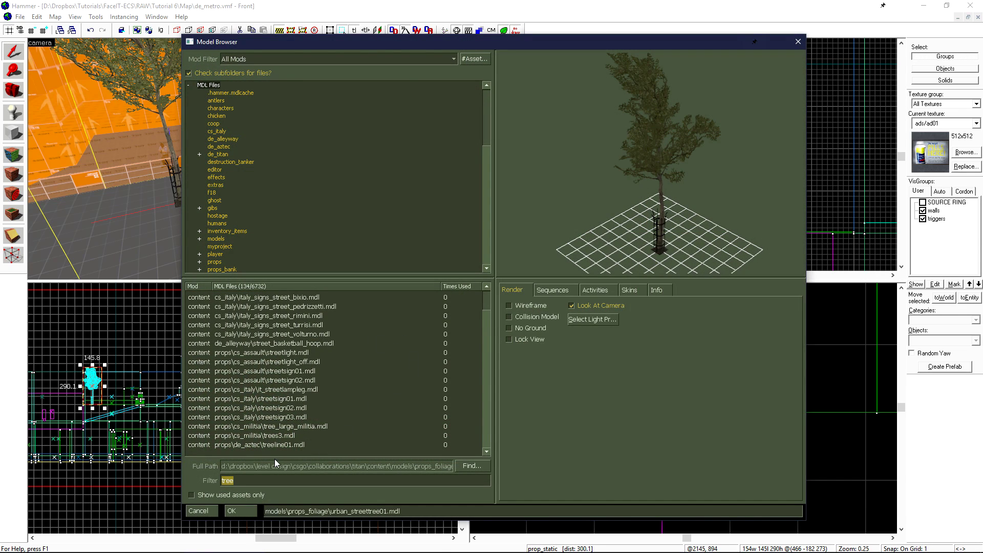
type("bench")
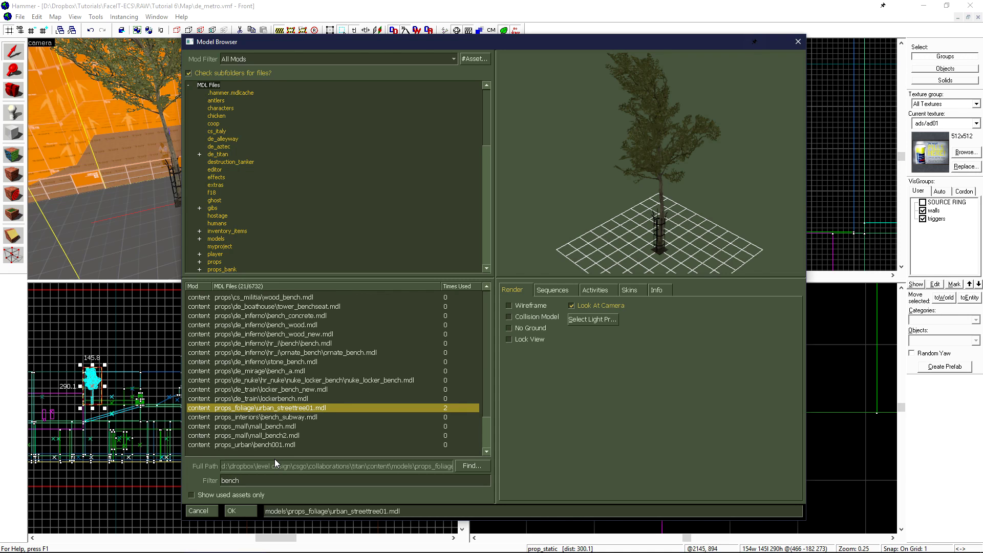
Step through the bench models and assign props_urban\bench001.mdl to the copied prop, closing its properties.
key("Up")
key("Up")
key("Up")
key("Up")
key("Up")
key("Up")
key("Up")
key("Up")
key("Up")
key("Up")
key("Up")
key("Up")
key("Down")
key("Down")
key("Down")
key("Down")
key("Down")
key("Down")
key("Down")
key("Down")
key("Down")
key("Down")
key("Down")
key("Down")
key("Down")
key("Down")
key("Down")
key("Down")
key("Down")
key("Down")
key("Up")
key("Up")
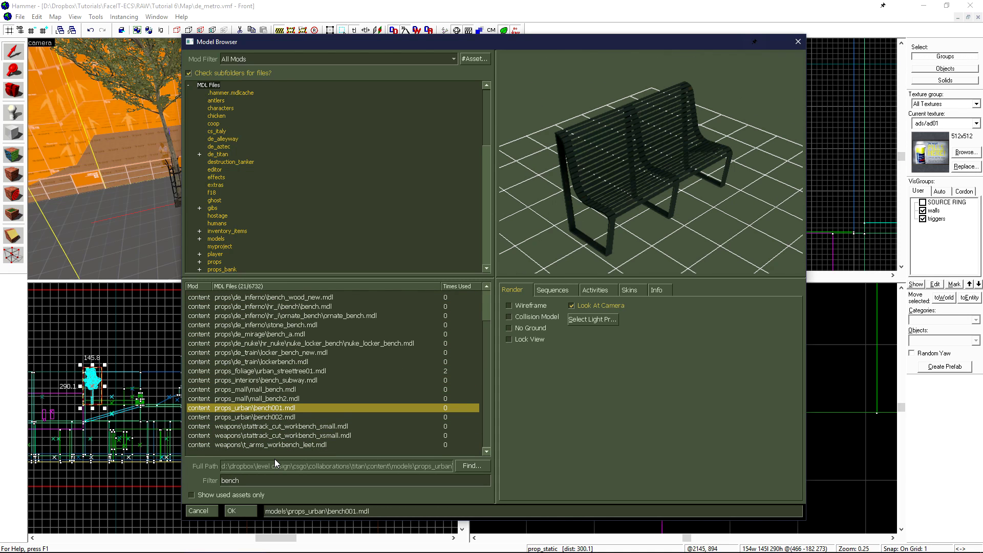
left_click(241, 511)
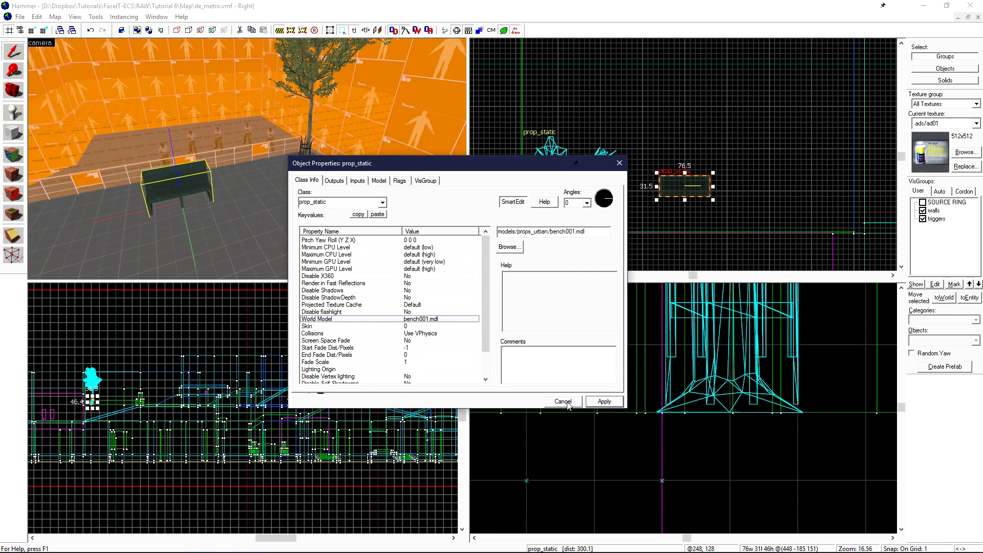
left_click(565, 403)
Move the bench along the fence to the far end from the tree, with its back close to the railing.
key("z")
key("a")
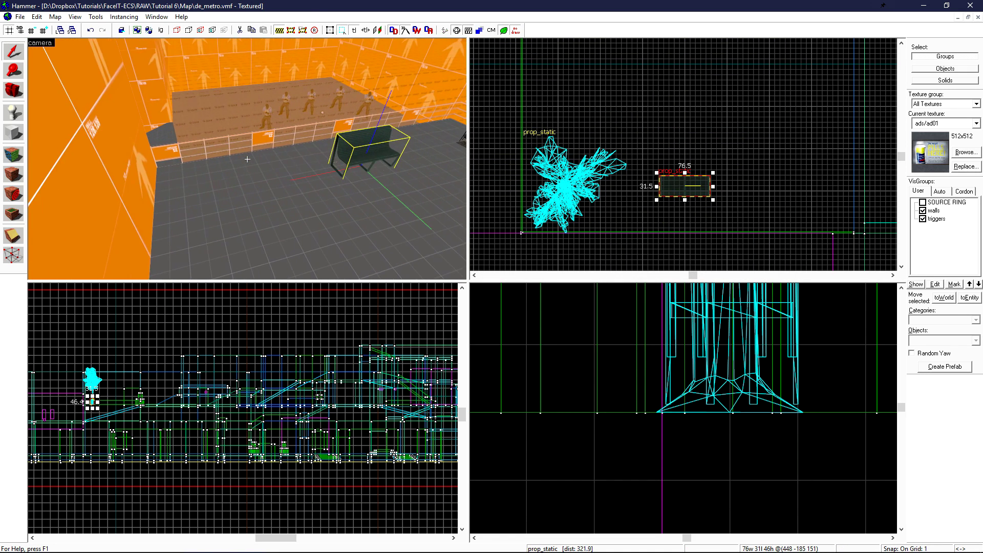
key("w")
key("z")
scroll(663, 129, "down", 4)
scroll(700, 162, "up", 7)
left_click_drag(639, 154, 804, 189, "shift")
Increase the grid size to 64 units.
key("bracketright")
key("bracketright")
key("bracketright")
key("bracketright")
key("bracketright")
key("bracketright")
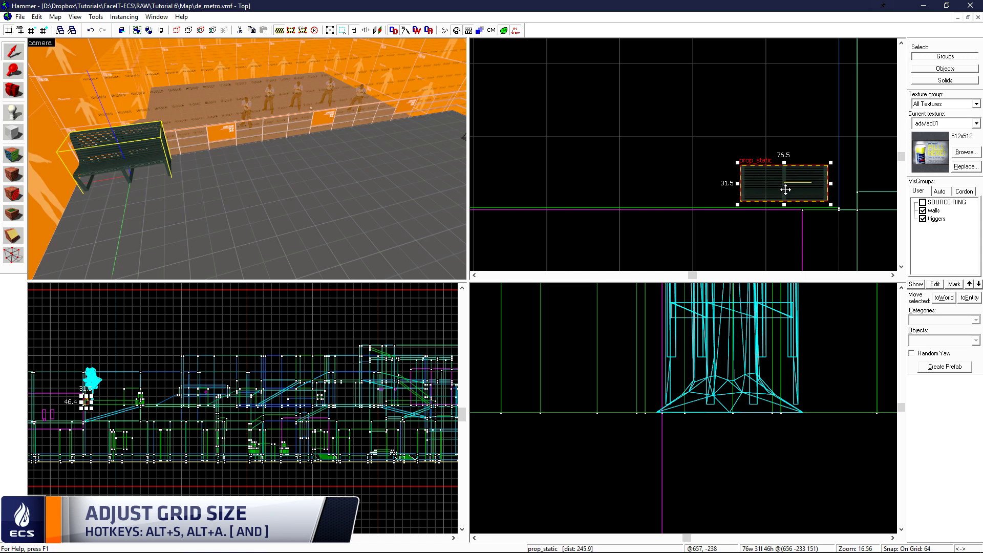
Set the grid size to 128 units and duplicate the bench three times along the fence, one grid step apart.
key("shift+Left")
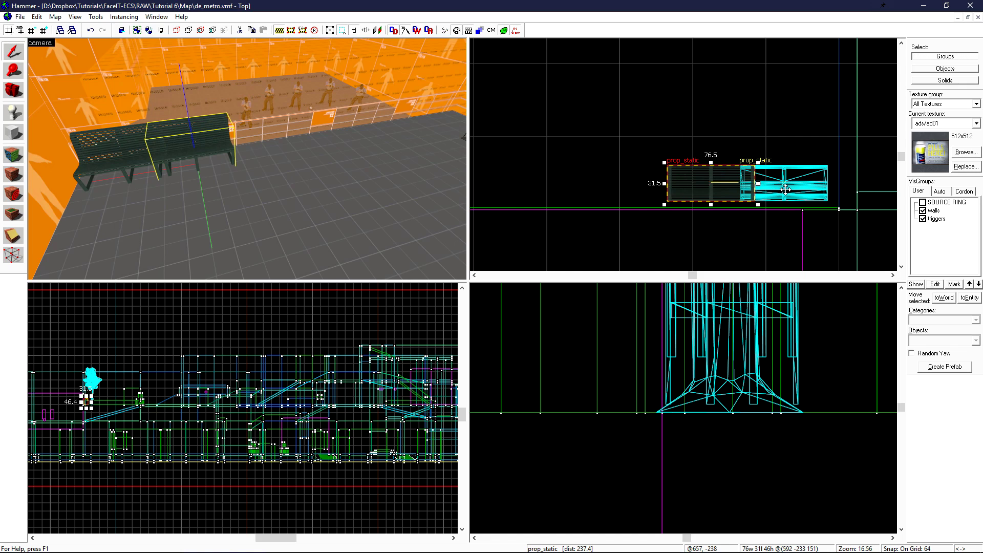
key("ctrl+z")
key("bracketright")
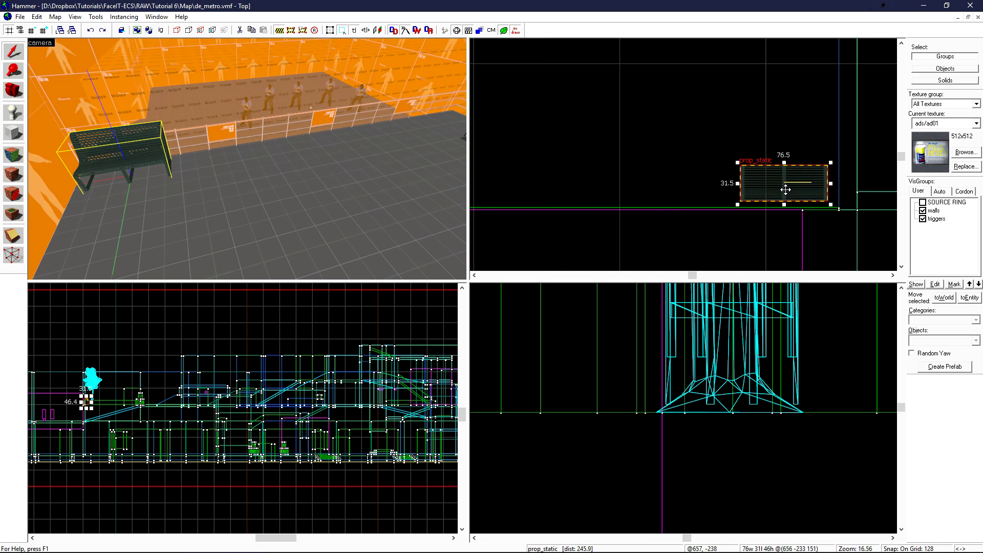
key("shift+Left")
key("shift+Left")
key("shift+Left")
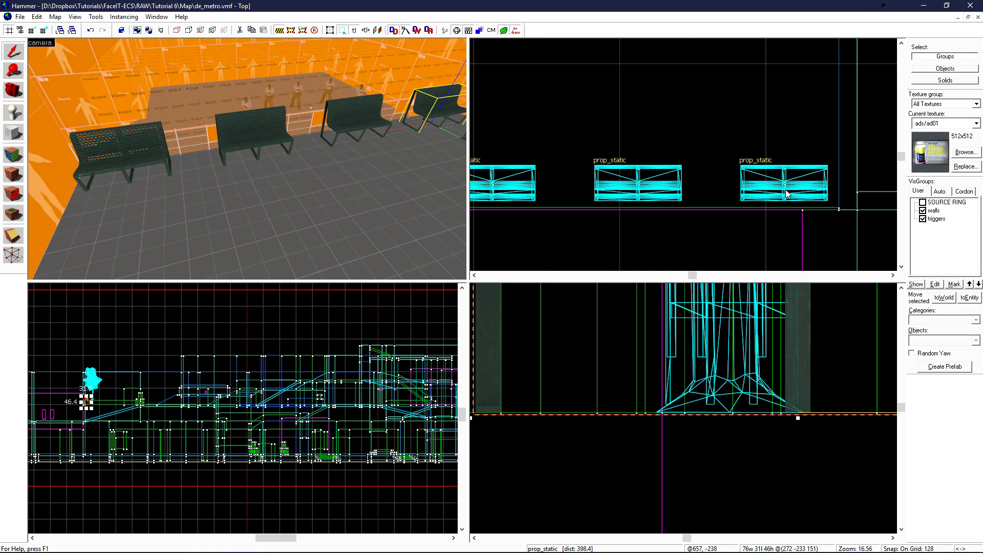
With the grid at 32 units, rotate the bench behind the tree 90 degrees and move it against the adjacent fence.
key("z")
key("d")
key("z")
scroll(669, 167, "down", 3)
key("bracketleft")
key("bracketleft")
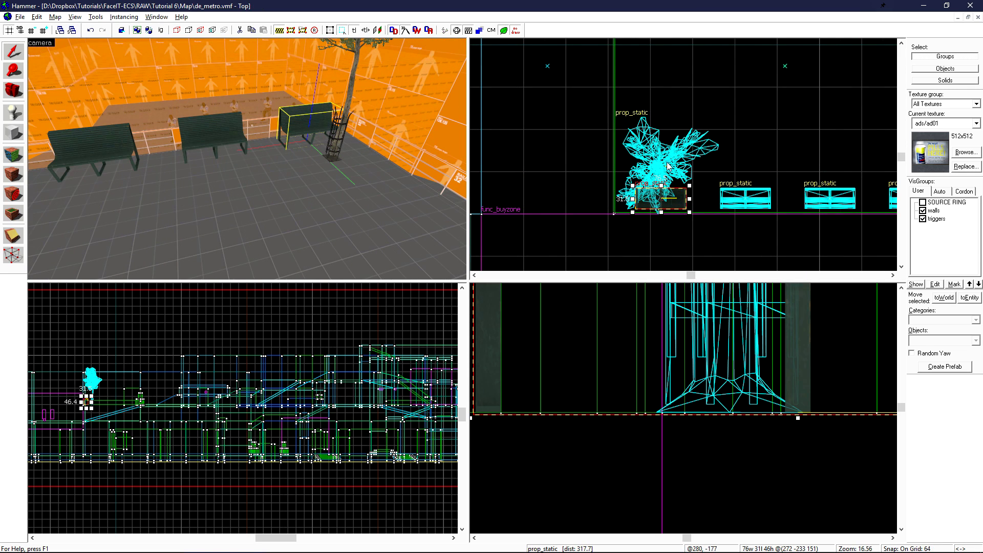
middle_click_drag(644, 114, 644, 153)
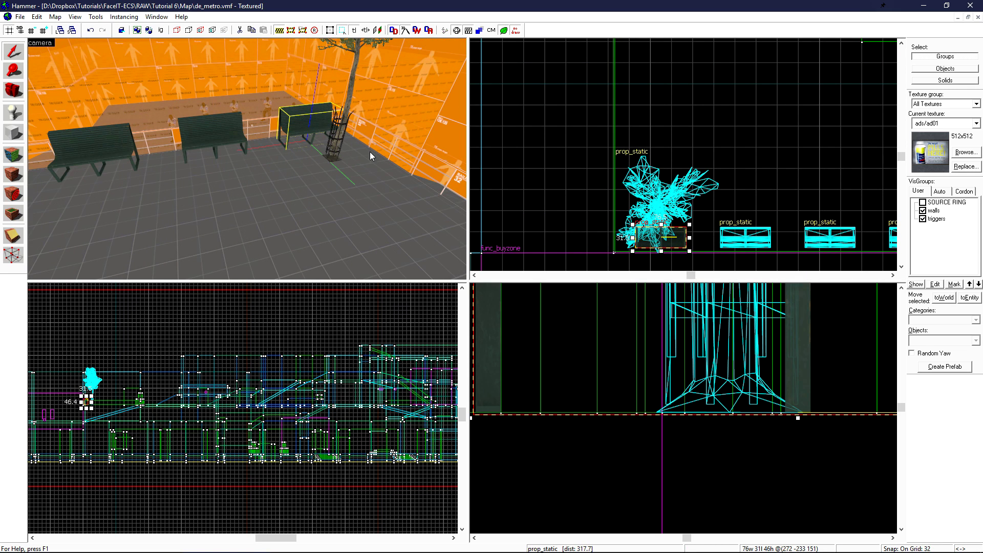
key("s")
key("d")
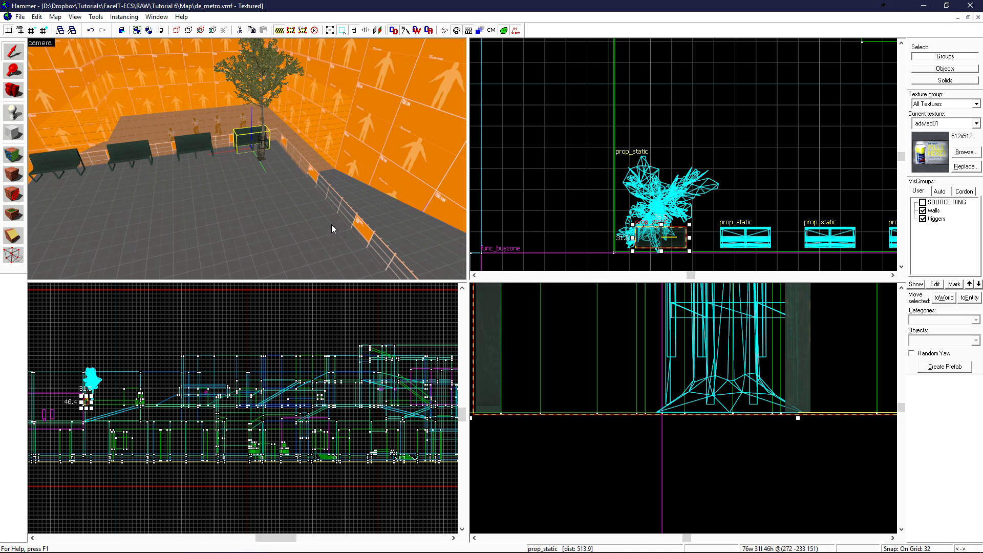
left_click(681, 236)
left_click_drag(689, 224, 627, 183)
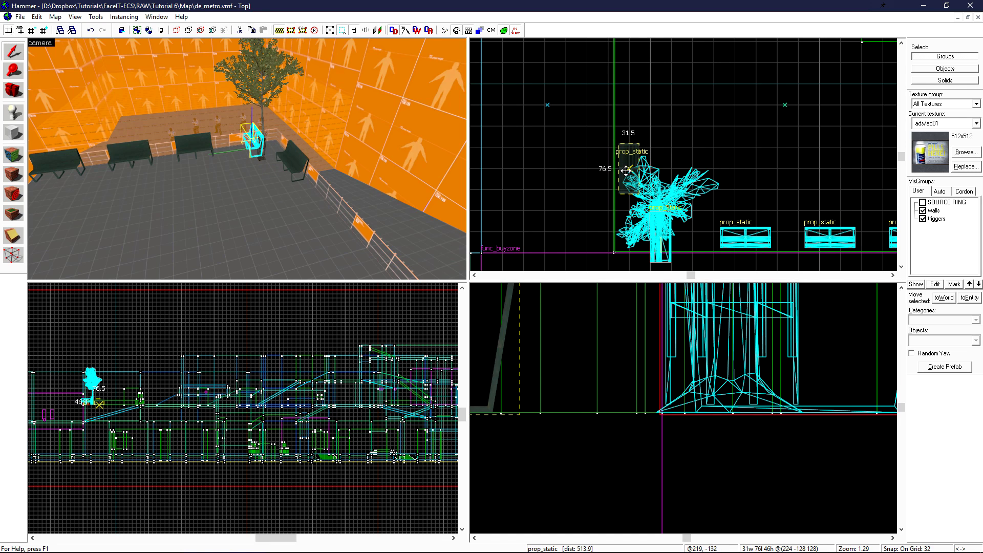
middle_click_drag(629, 130, 631, 168)
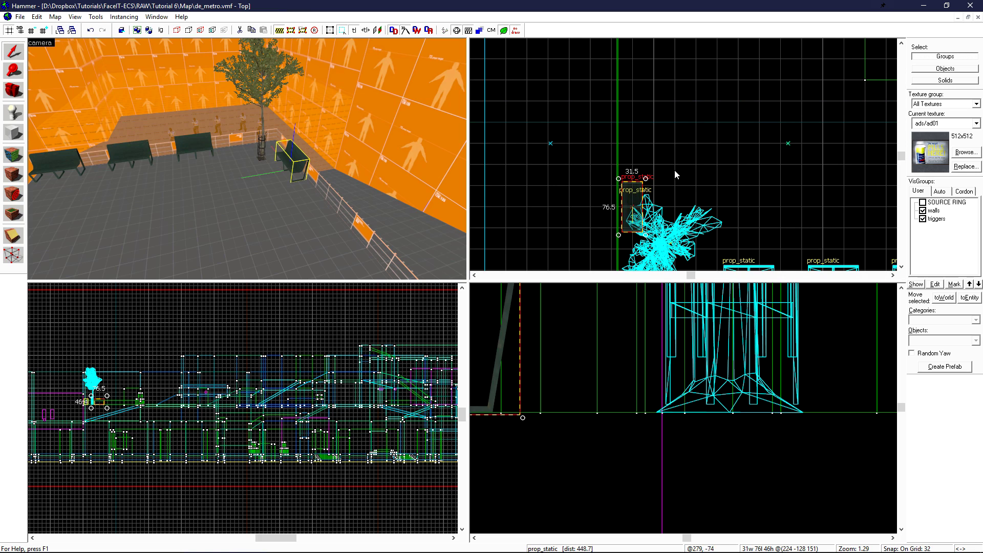
Set the grid size to 128 units, duplicate the rotated bench twice along the adjacent fence, and clear the selection.
key("bracketright")
key("bracketright")
key("Up")
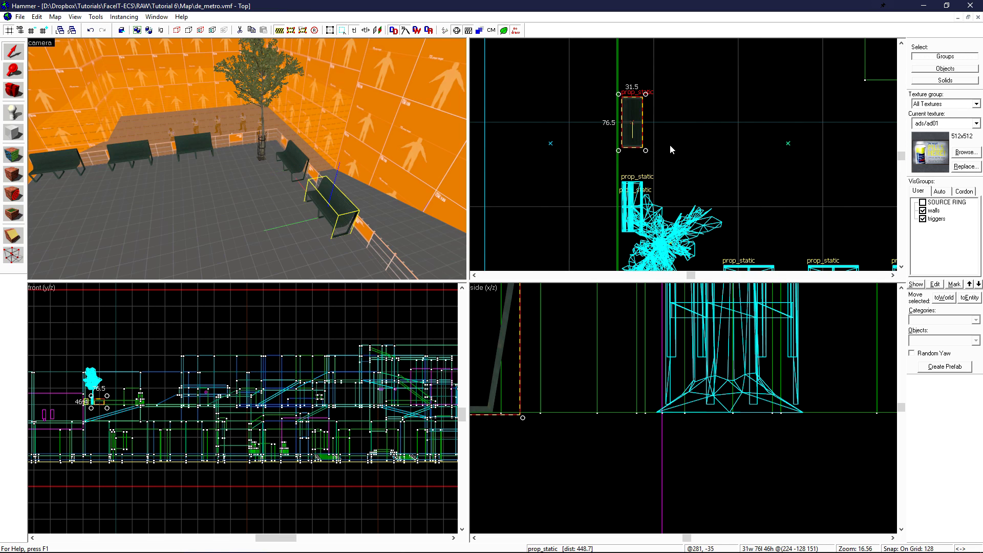
key("Up")
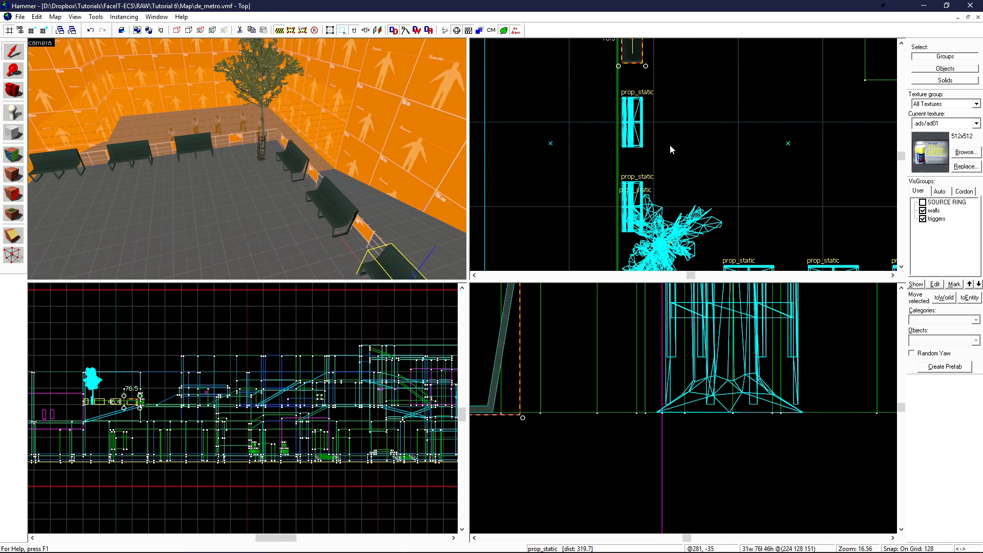
scroll(670, 145, "down", 1)
left_click_drag(670, 144, 620, 178)
key("Escape")
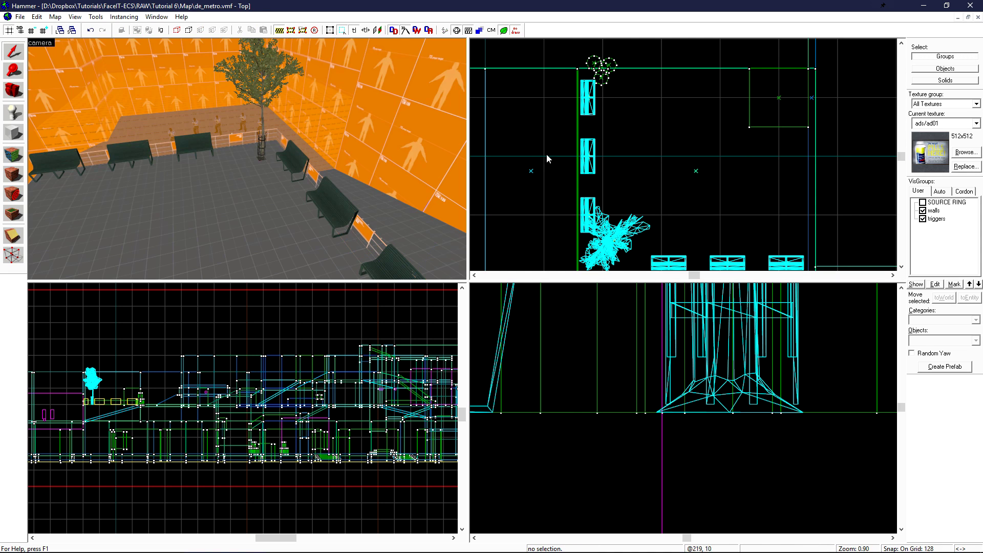
Duplicate the end bench nearest the 128-unit placeholder block and place the copy beside that block.
key("z")
key("s")
key("z")
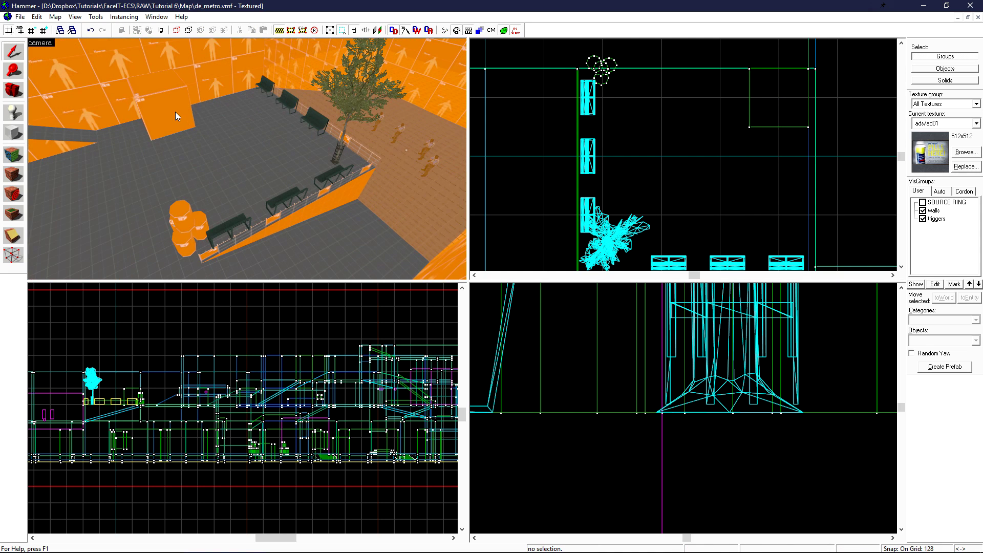
left_click(174, 116)
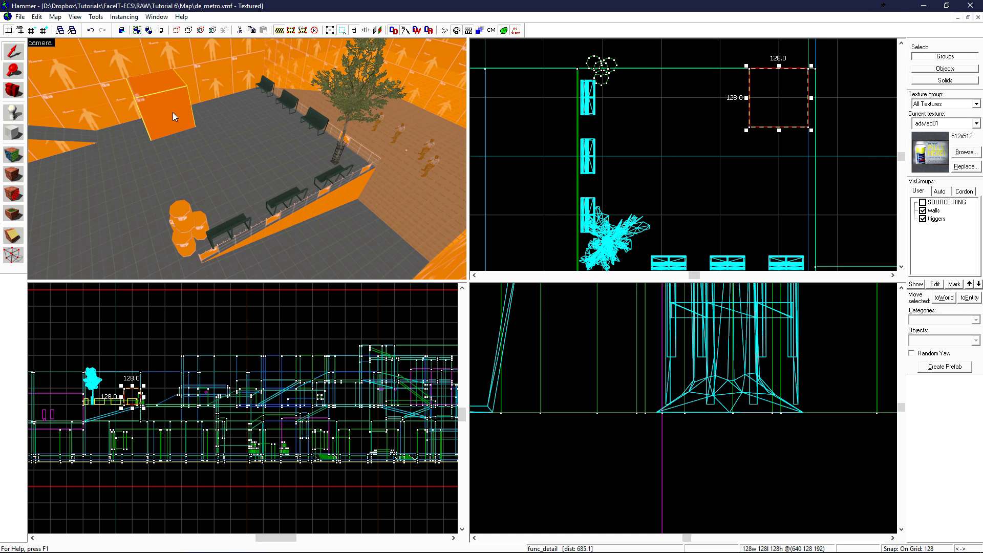
key("z")
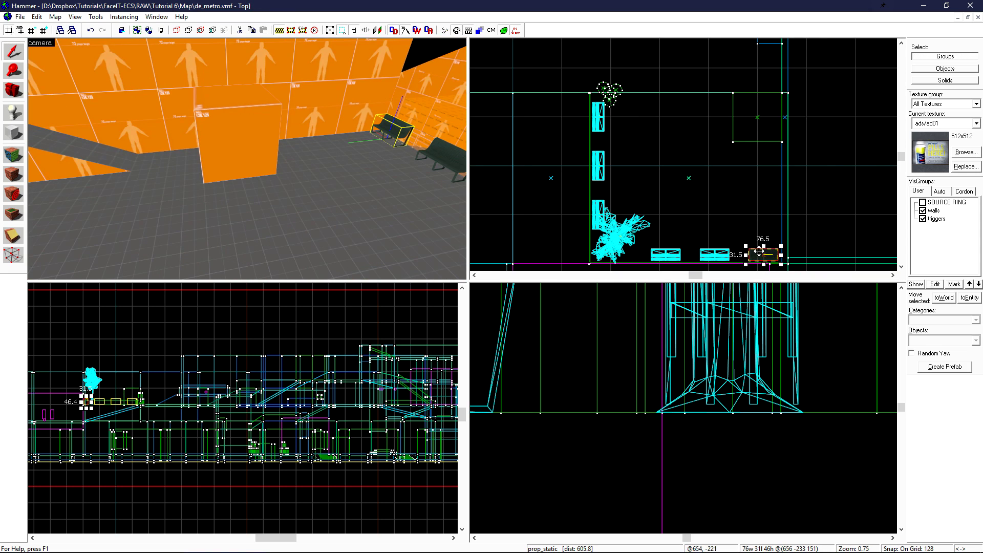
left_click_drag(761, 255, 753, 163, "shift")
Filter the models by "crate" and change the copied bench's world model to metal_crate_001_96.mdl.
key("alt+Return")
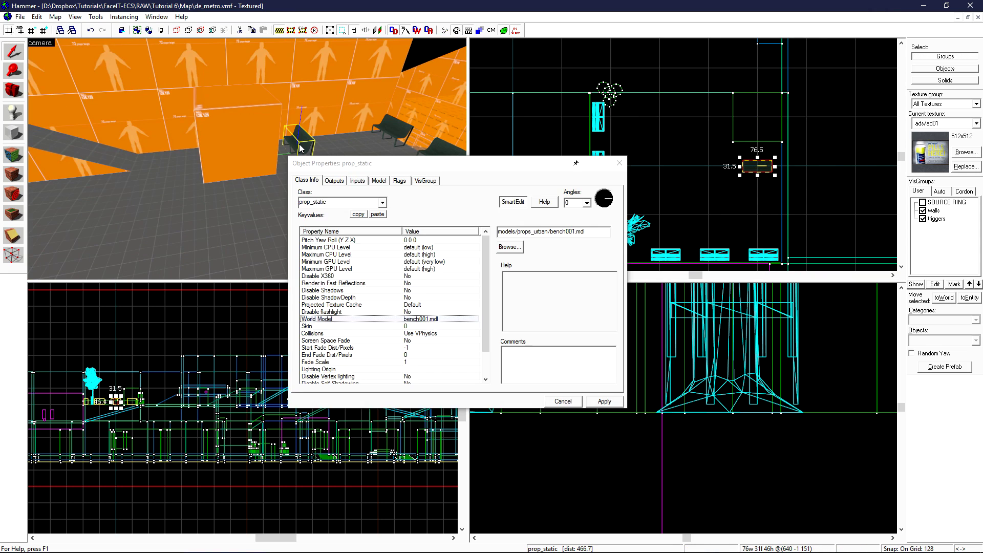
left_click(522, 249)
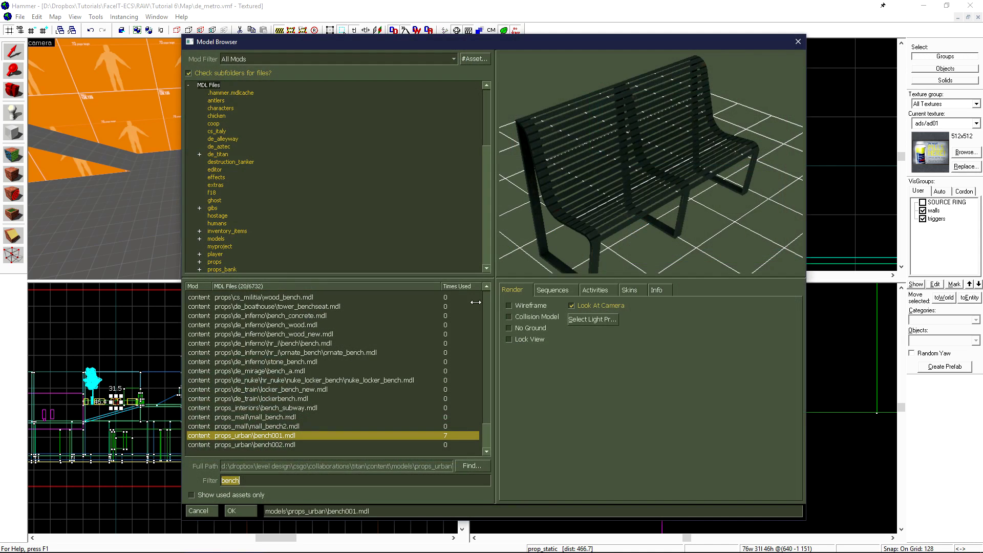
type("crate")
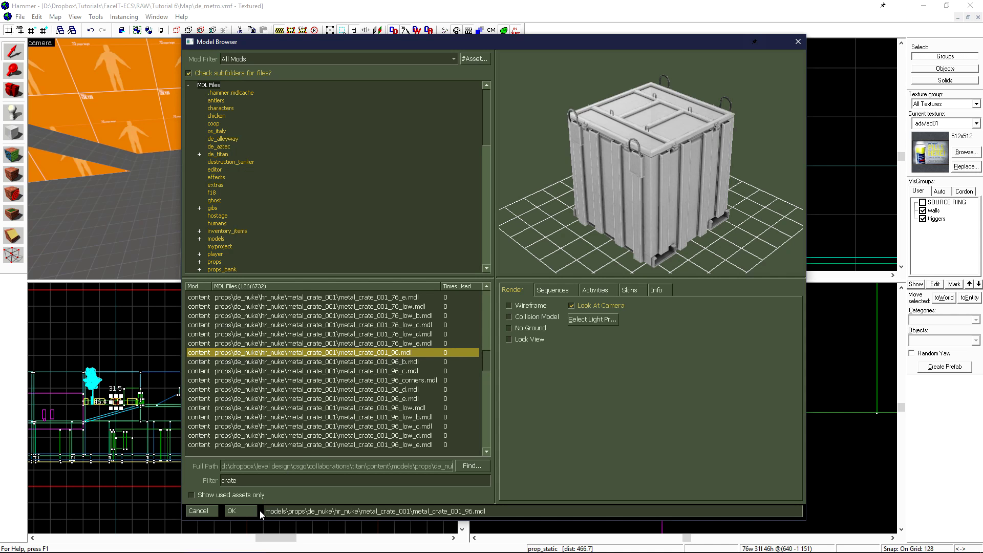
left_click(235, 508)
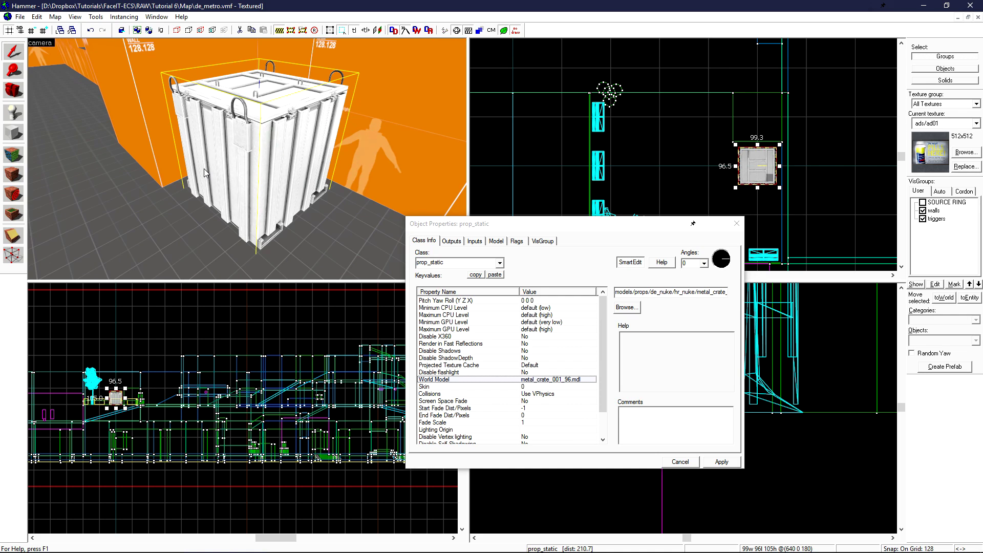
Tint the crate light blue by setting its Color (R G B) property to 83 199 255.
left_click_drag(604, 306, 601, 359)
left_click(467, 439)
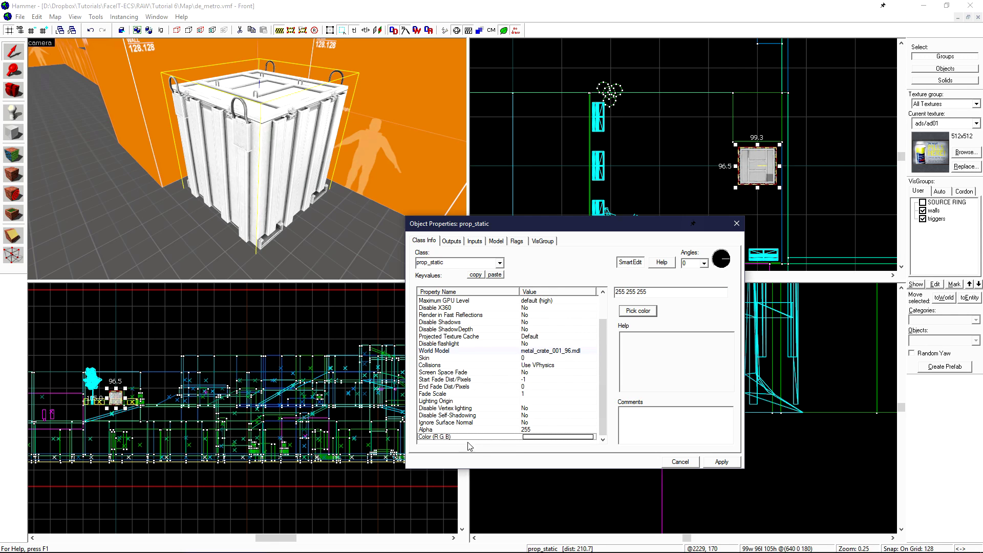
left_click_drag(665, 294, 617, 292)
left_click(652, 312)
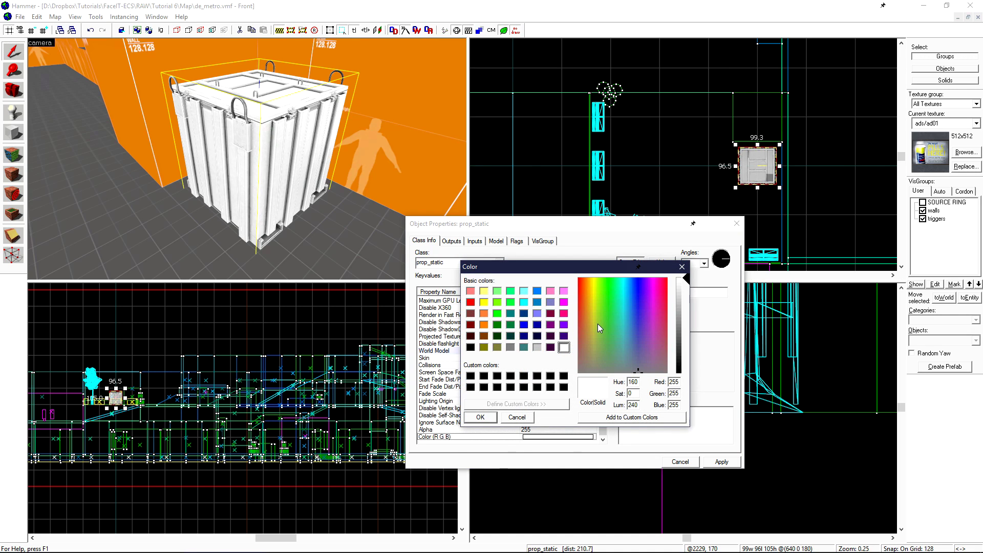
left_click_drag(598, 324, 677, 310)
left_click(480, 417)
left_click(719, 461)
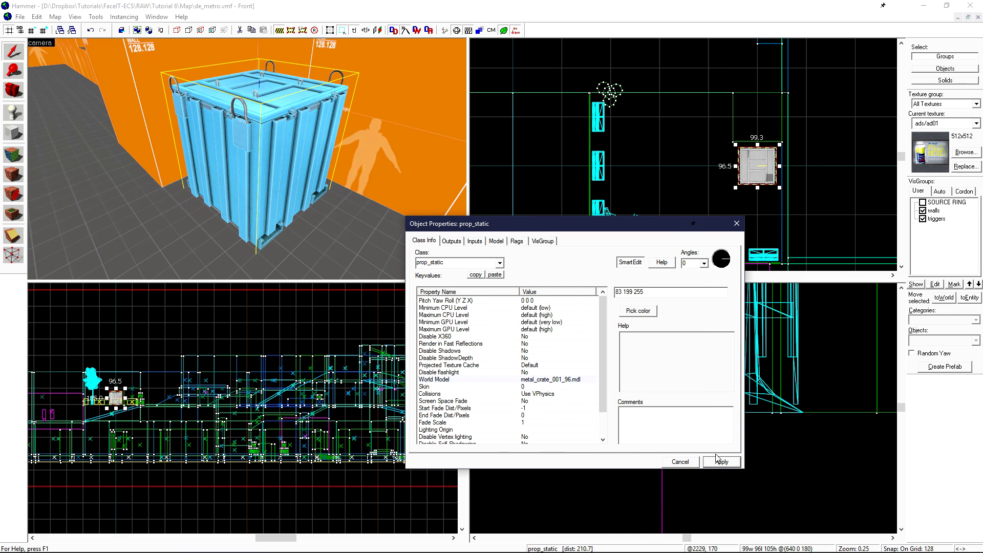
Apply the crate's tint and duplicate the crate one 128-unit grid step away on its open side.
left_click(264, 152)
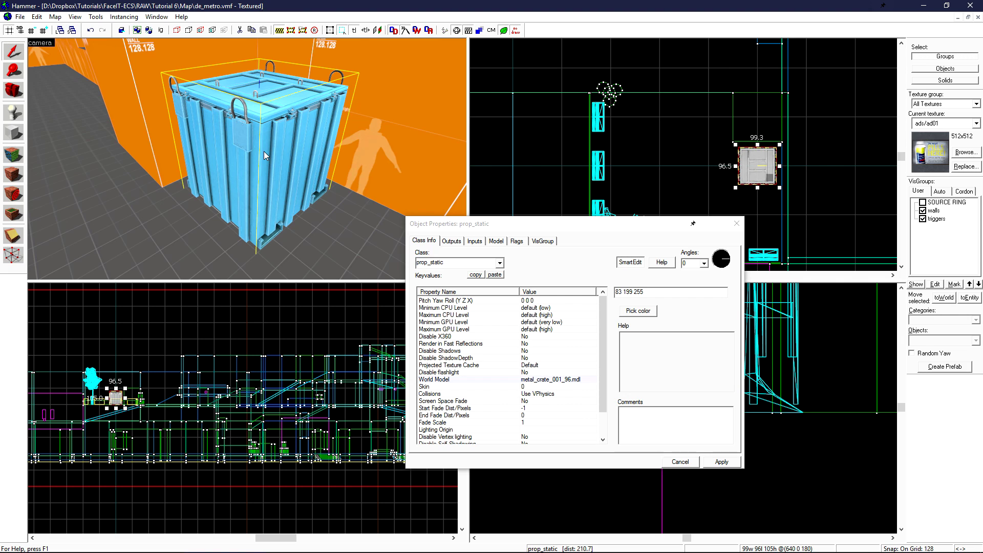
left_click(723, 464)
scroll(747, 138, "down", 2)
scroll(730, 164, "up", 2)
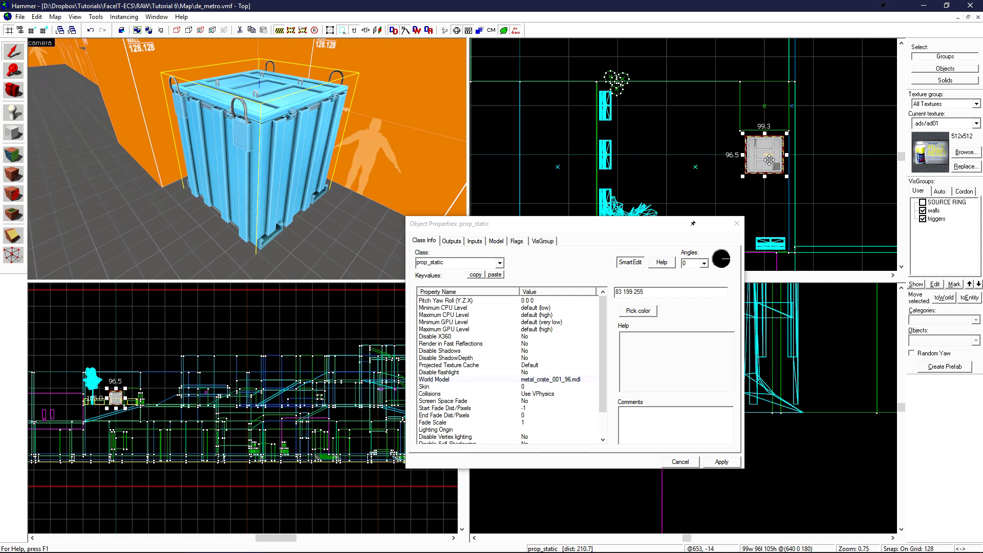
left_click_drag(761, 163, 712, 163, "shift")
scroll(343, 152, "down", 5)
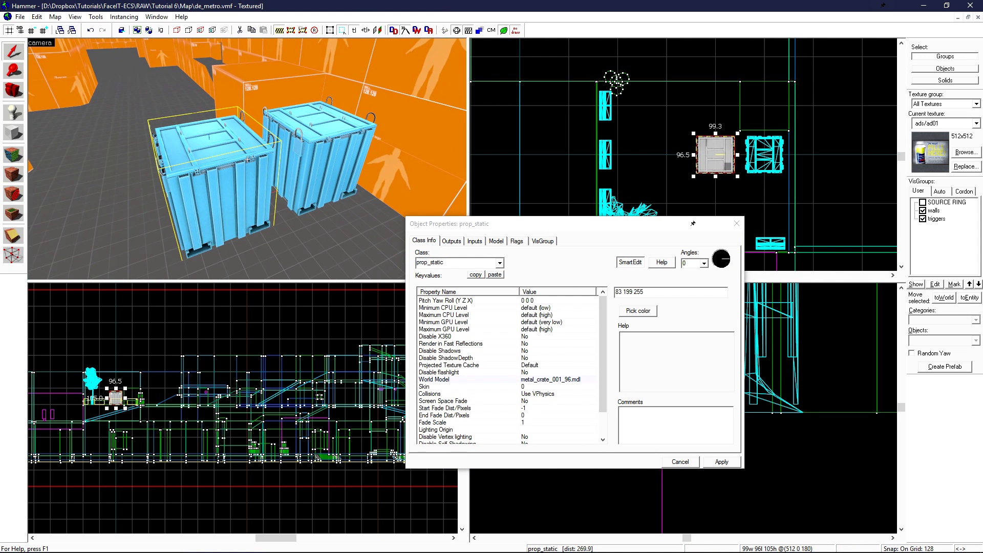
Filter the models by "fork" and change the copied crate's world model to nuke_forklift_base.mdl.
double_click(554, 379)
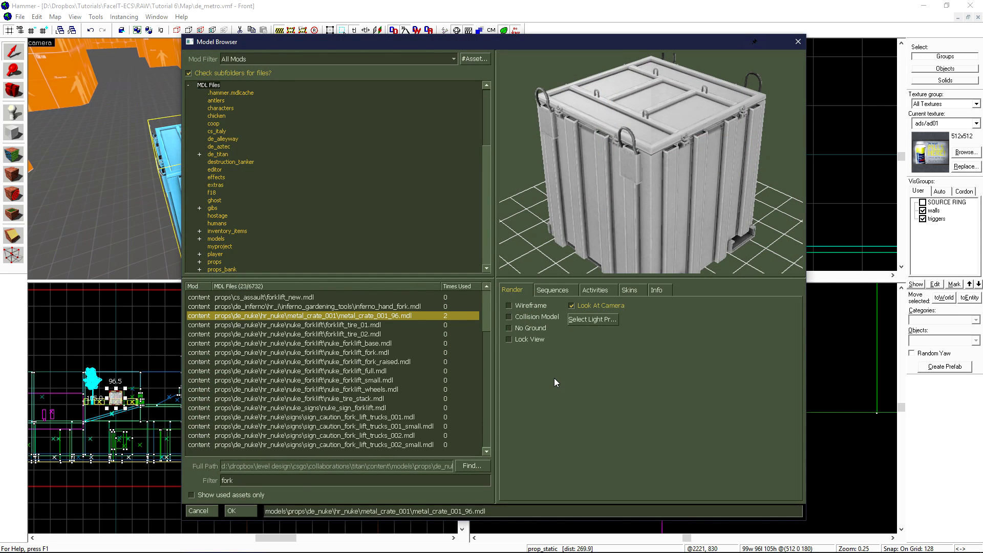
left_click(353, 344)
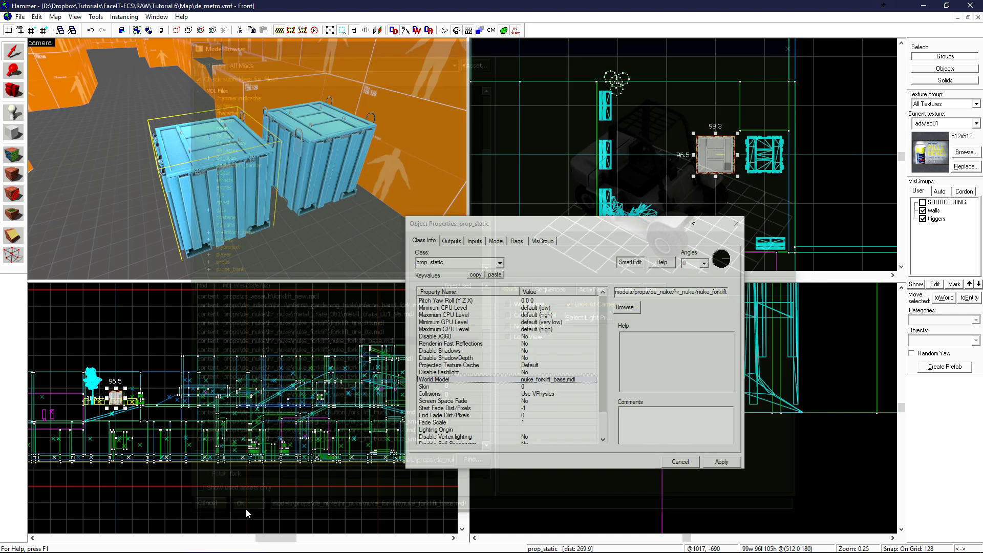
left_click(246, 511)
left_click(728, 463)
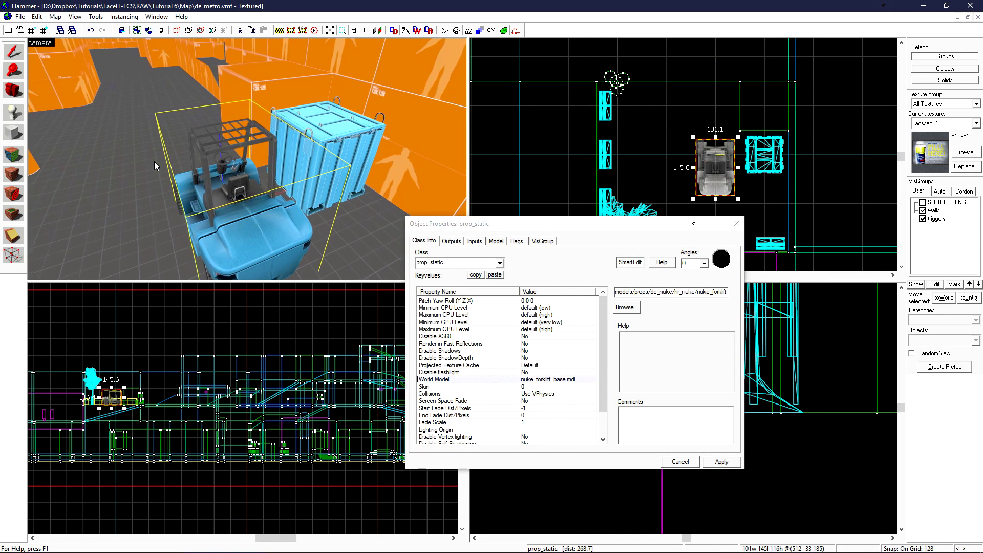
key("z")
key("w")
key("z")
left_click_drag(269, 189, 289, 220)
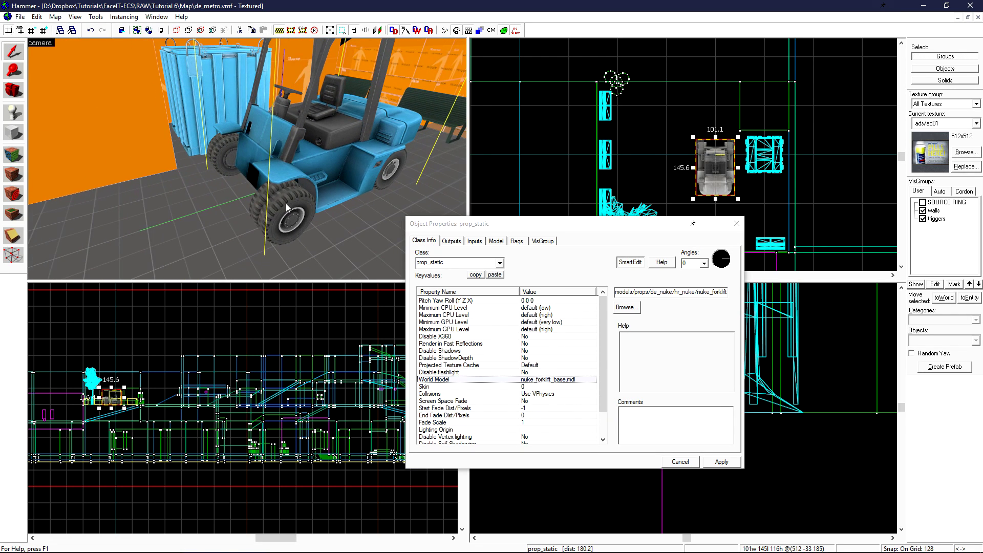
Duplicate the forklift base in front of itself and change the copy's world model to nuke_forklift_fork.mdl.
scroll(736, 178, "up", 2)
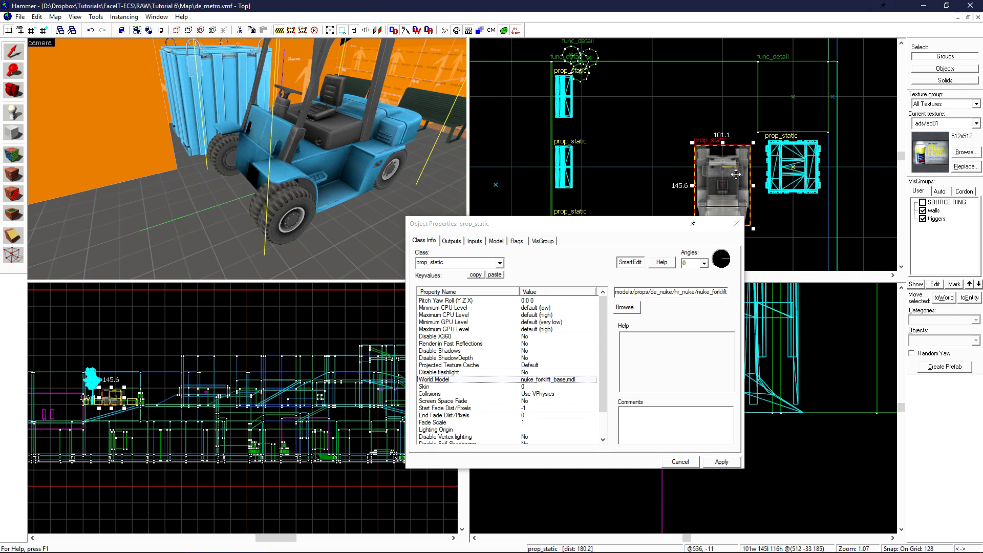
left_click_drag(736, 178, 734, 146, "shift")
left_click(639, 306)
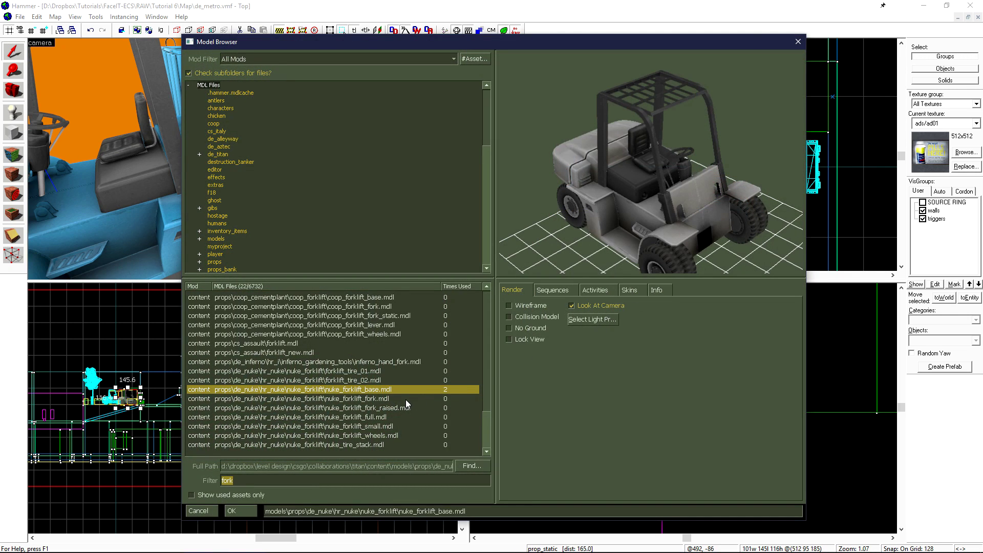
left_click(406, 400)
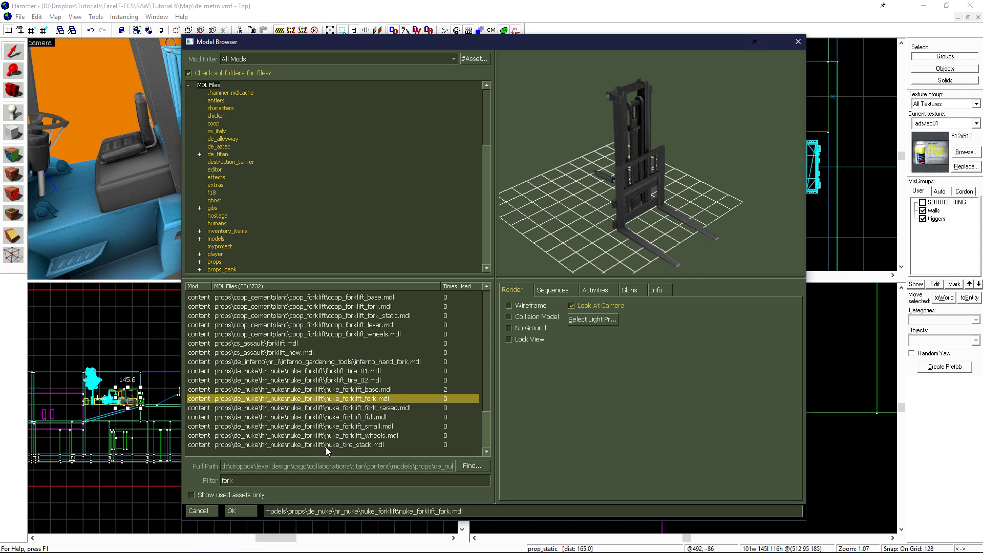
left_click(237, 511)
left_click(720, 462)
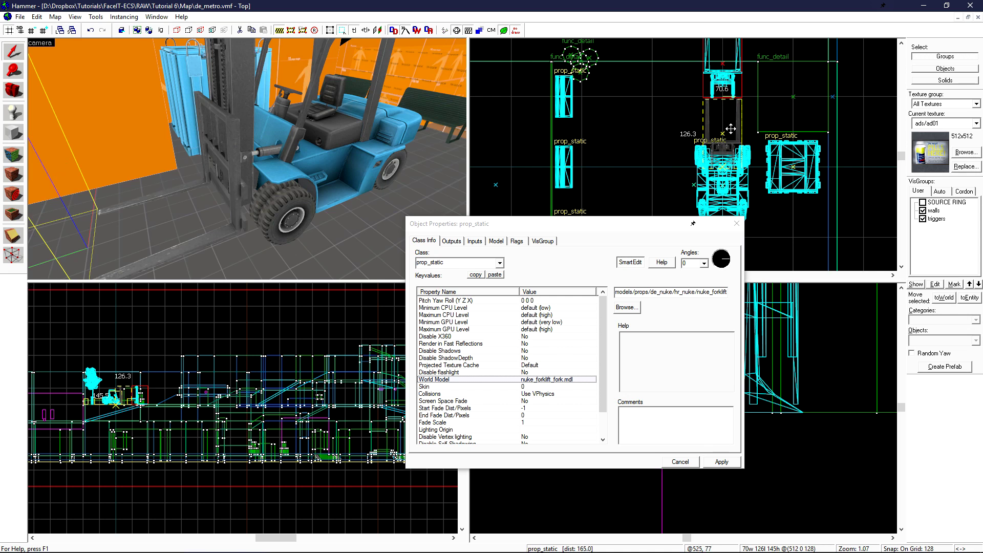
Move the fork mast against the front of the forklift base, check the fit, and close the object properties.
left_click_drag(731, 130, 731, 128)
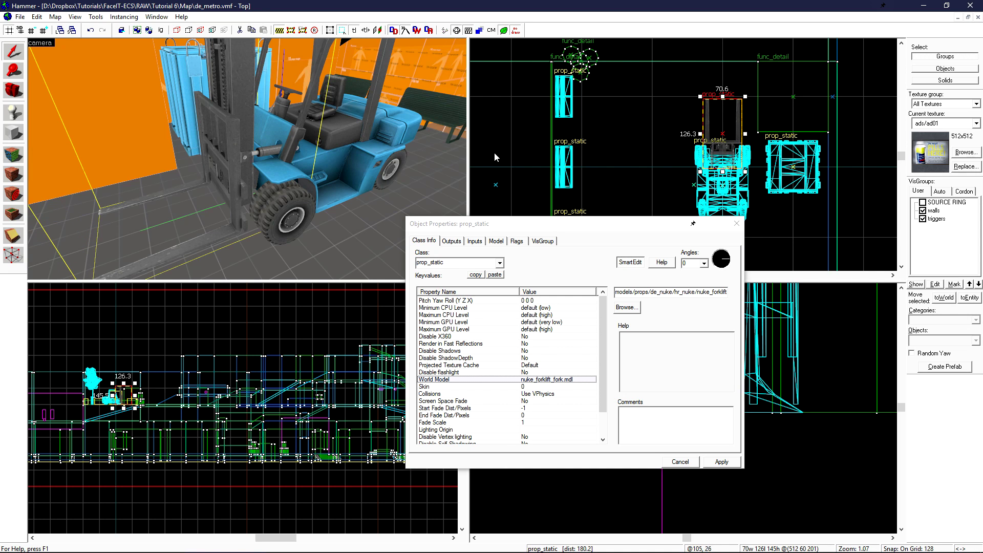
key("z")
key("d")
key("z")
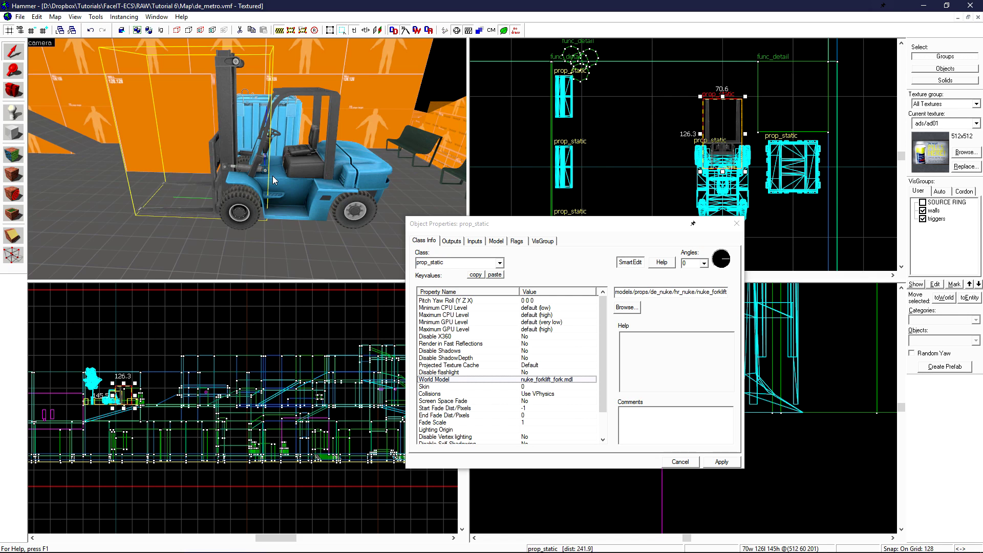
left_click(722, 462)
left_click(737, 223)
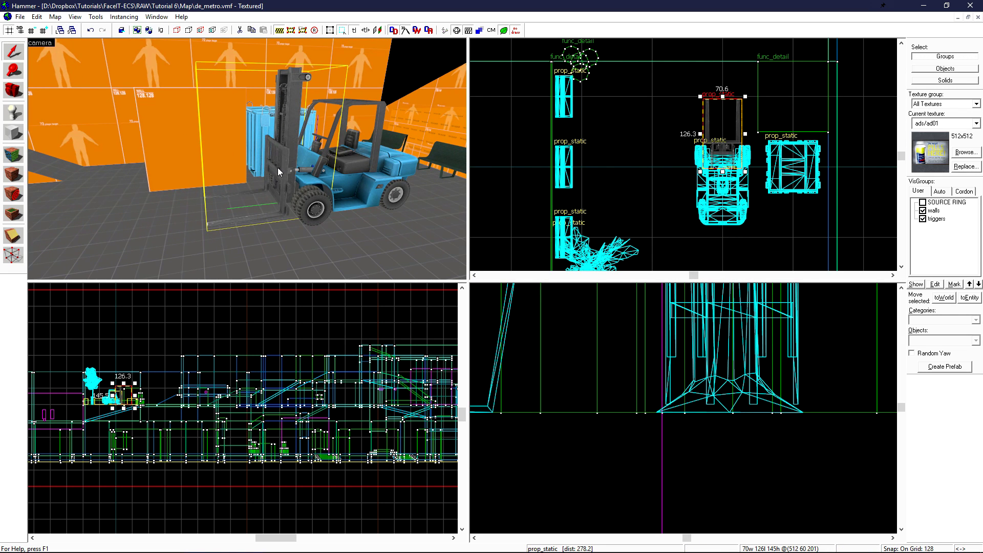
Turn off snap to grid and move the blue crate onto the forklift's forks.
left_click(258, 127)
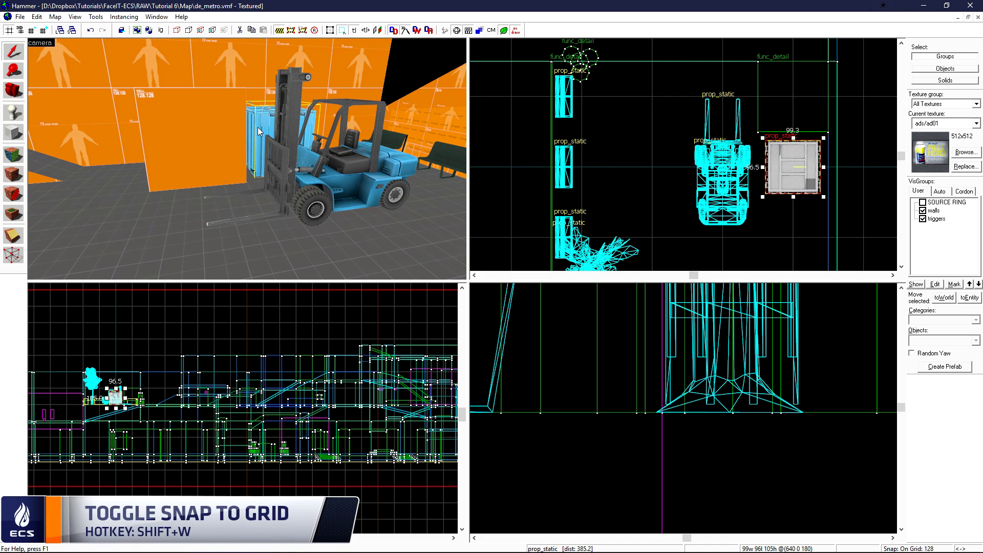
key("shift+w")
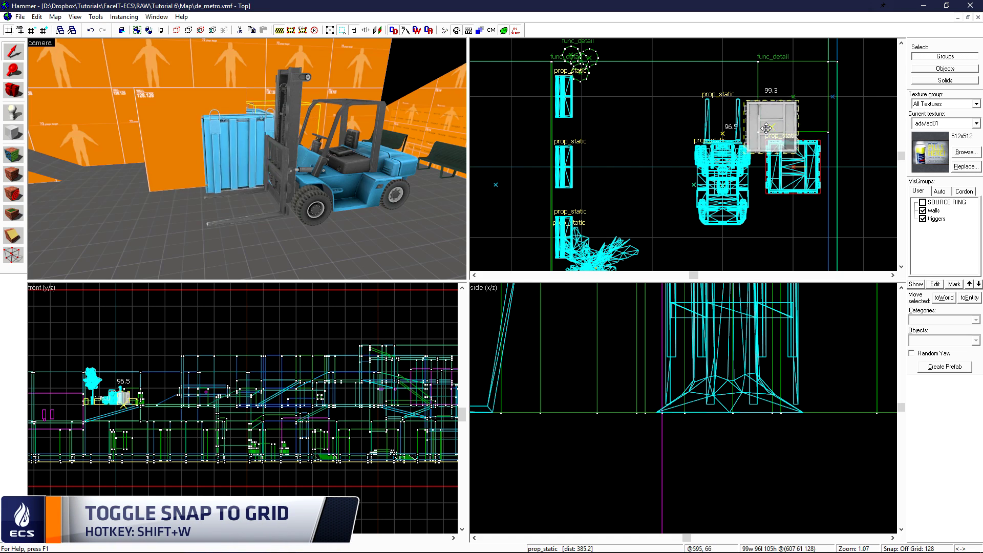
left_click_drag(766, 125, 720, 112)
key("z")
key("a")
key("w")
key("s")
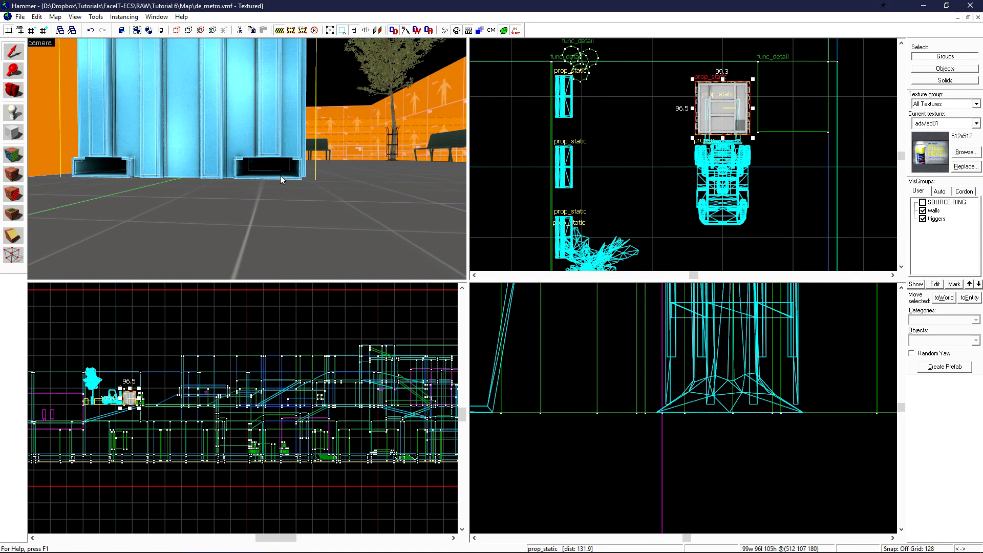
Select the crate, fork mast and forklift base together and hide all unselected objects.
key("z")
key("d")
key("s")
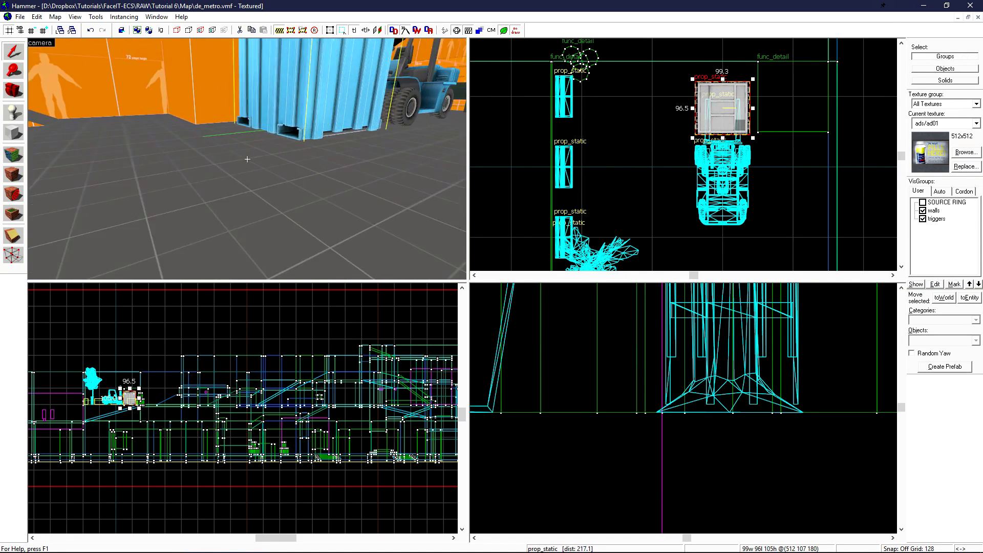
key("z")
left_click(193, 123, "ctrl")
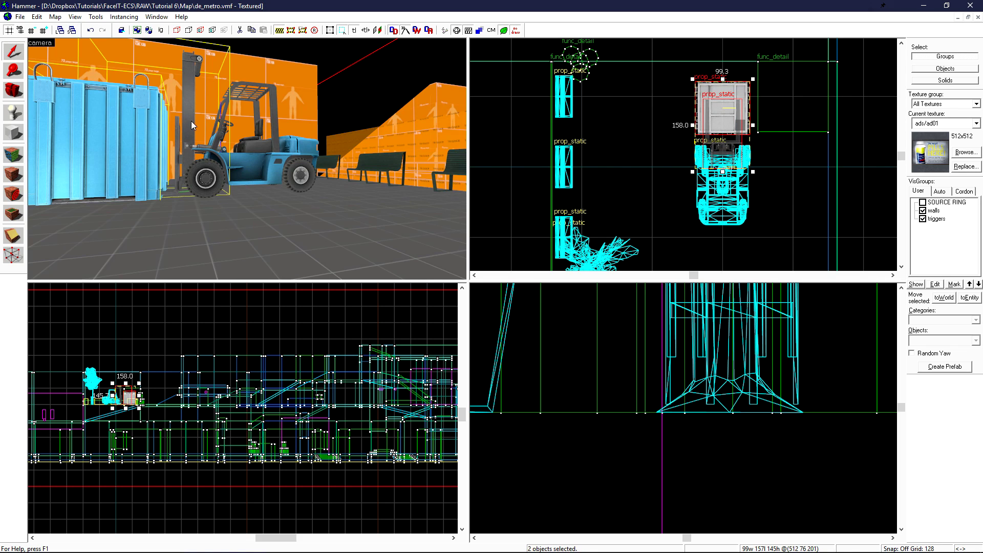
left_click(257, 157, "ctrl")
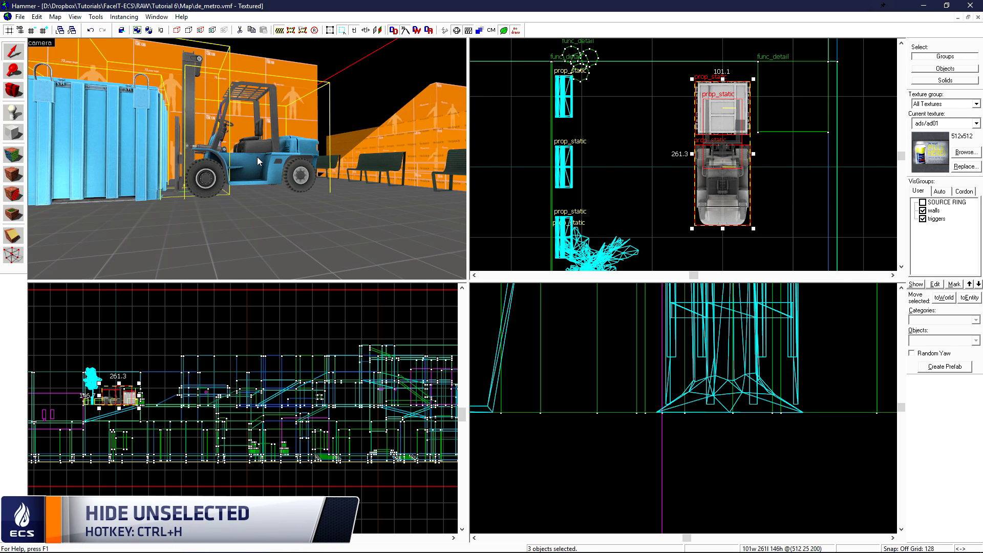
key("ctrl+h")
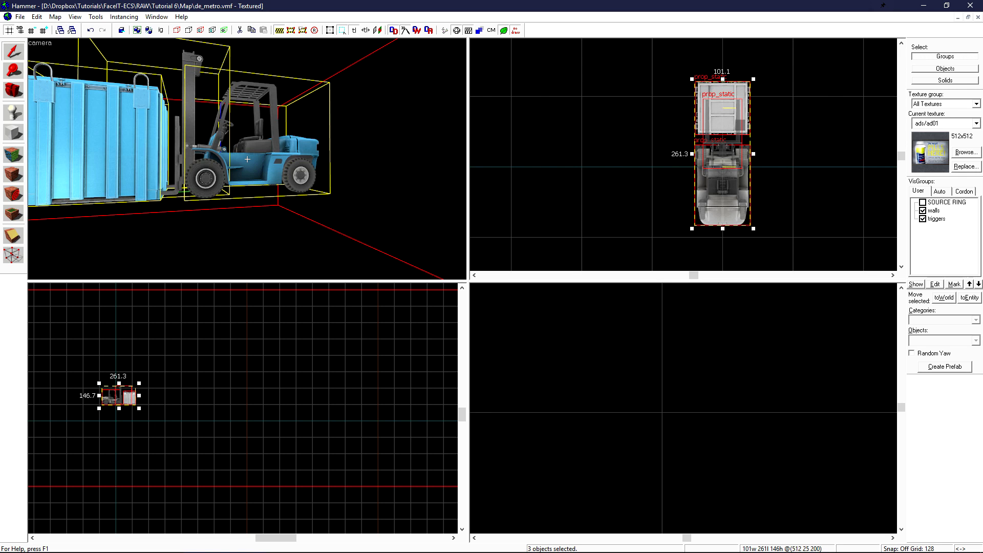
Select only the crate and shift it in the top view so its bottom pockets line up with the forks.
key("w")
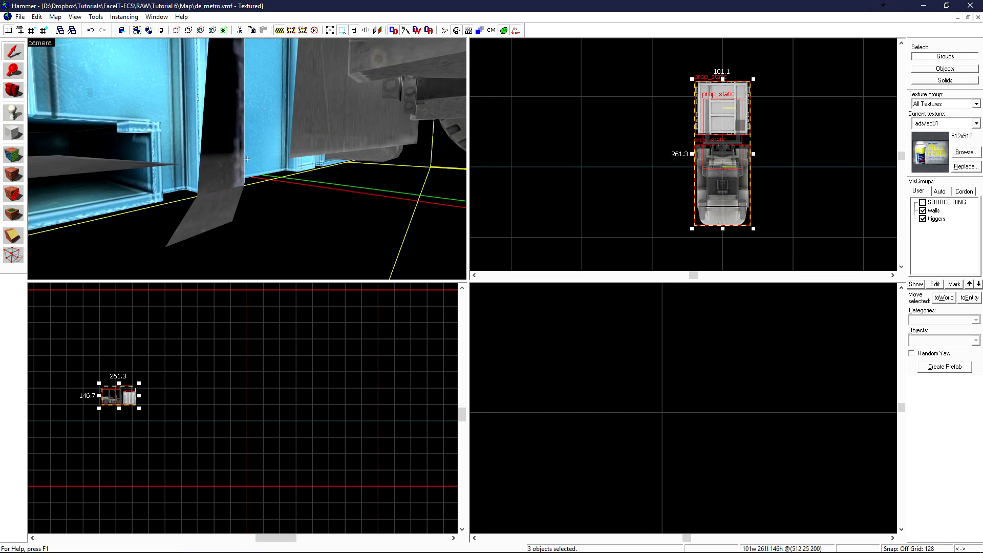
key("s")
key("z")
left_click(211, 94)
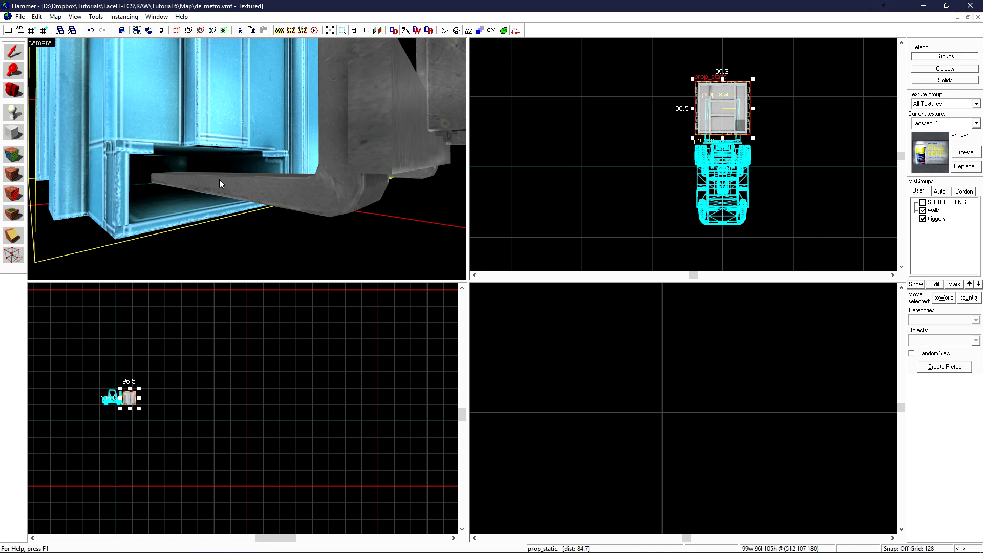
scroll(728, 131, "up", 10)
left_click_drag(688, 86, 692, 116)
scroll(142, 399, "up", 10)
scroll(141, 400, "up", 2)
scroll(248, 160, "down", 10)
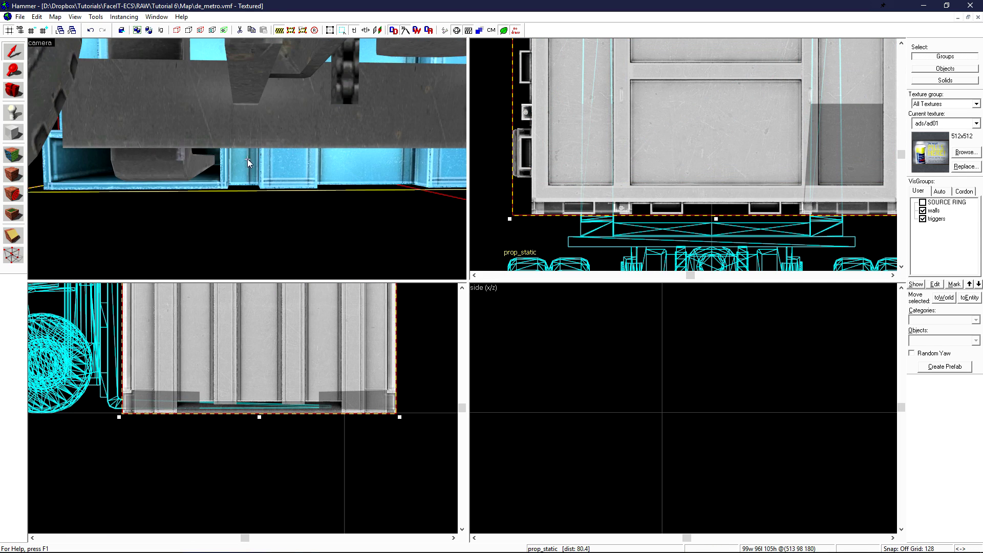
scroll(248, 159, "down", 5)
Clear the selection, unhide the rest of the map, and hide the 128-unit placeholder block behind the crate.
left_click(317, 180)
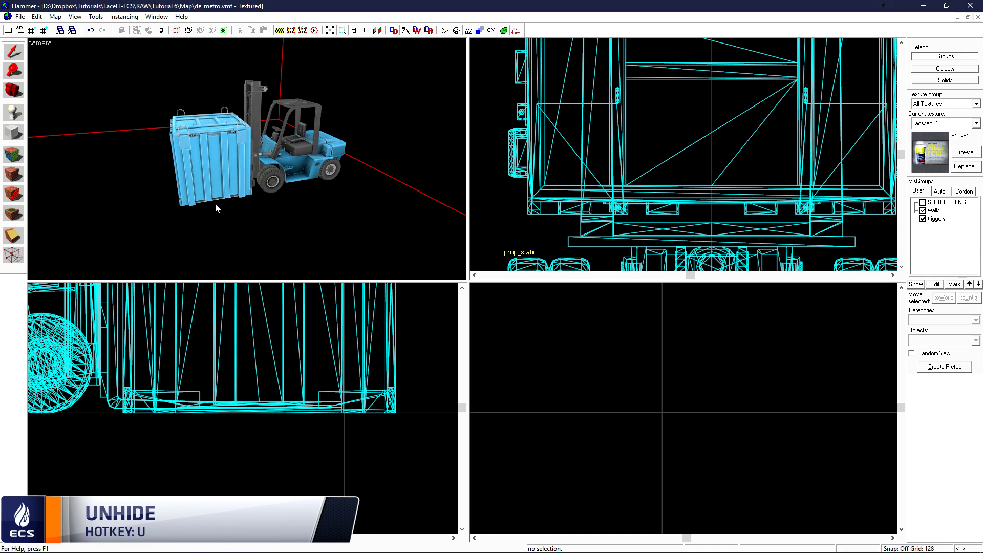
key("u")
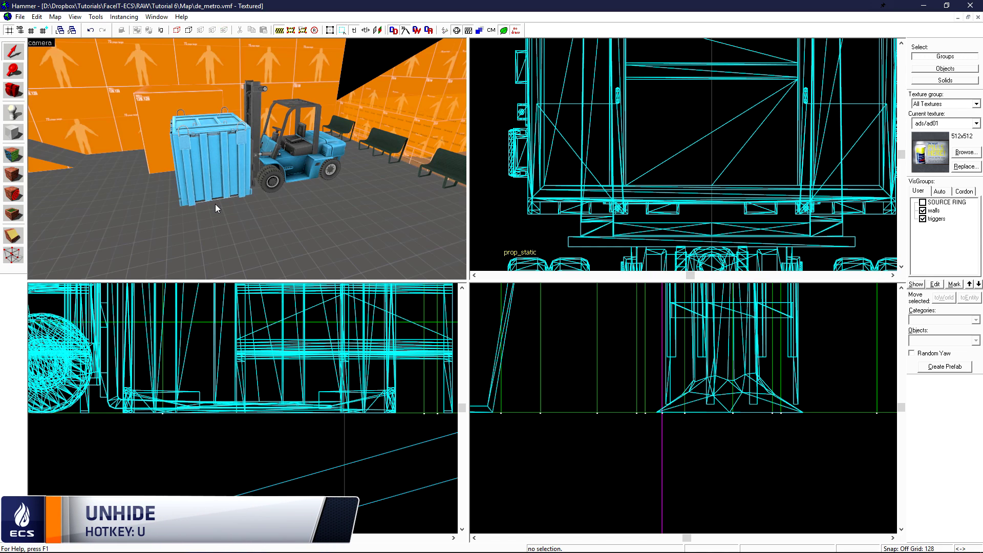
left_click(201, 98)
key("h")
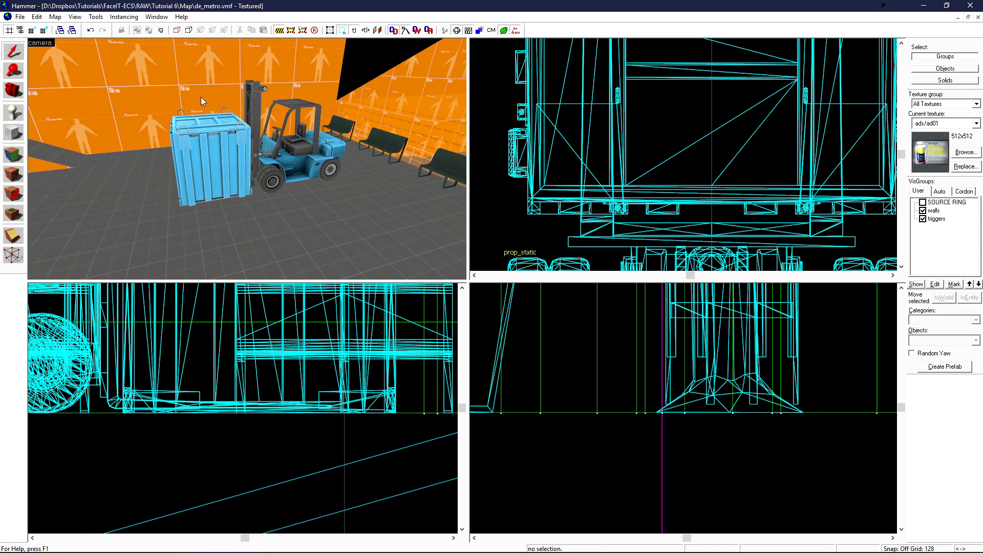
Select the crate, fork mast and forklift base, move them together toward the hidden block's spot, and clear the selection.
left_click(229, 138)
left_click(266, 103, "ctrl")
left_click(284, 104, "ctrl")
scroll(618, 176, "down", 13)
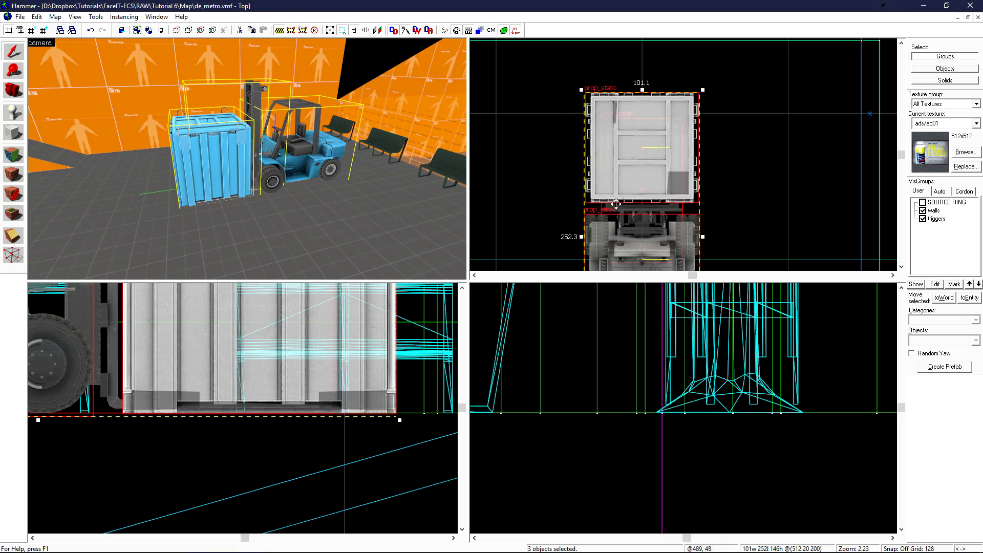
left_click_drag(630, 180, 685, 128)
scroll(699, 100, "up", 12)
key("Escape")
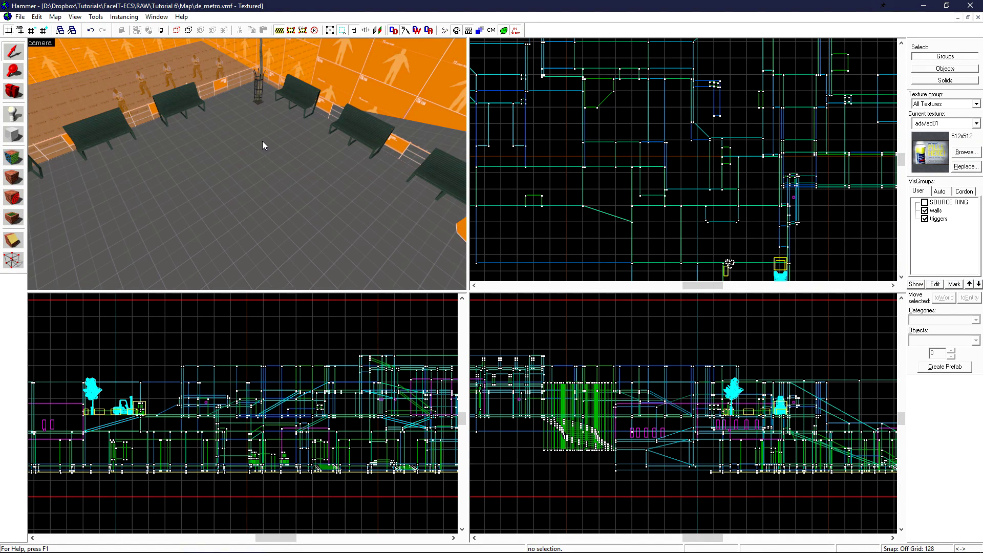
Place a new point entity on the open floor between the benches in front of the tree.
key("z")
key("w")
key("z")
key("shift+e")
left_click(251, 181)
key("shift+s")
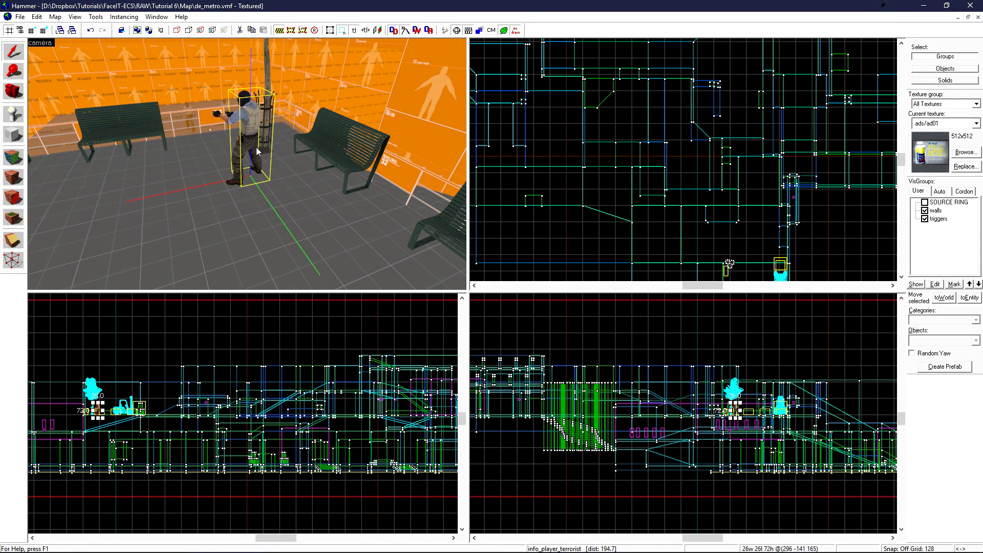
Change the new entity's class to prop_dynamic and apply it.
double_click(249, 132)
double_click(382, 202)
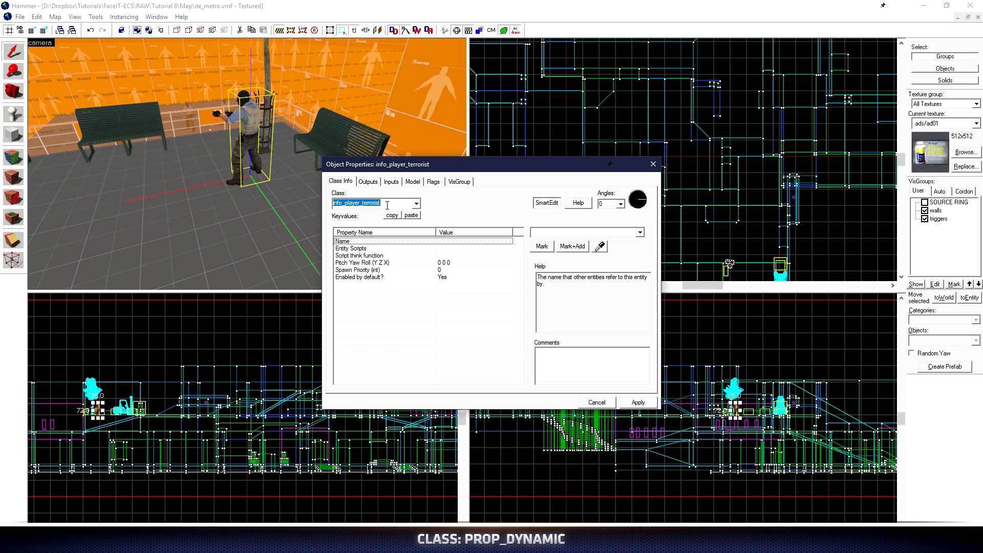
type("prop_dyn")
key("Down")
left_click(644, 406)
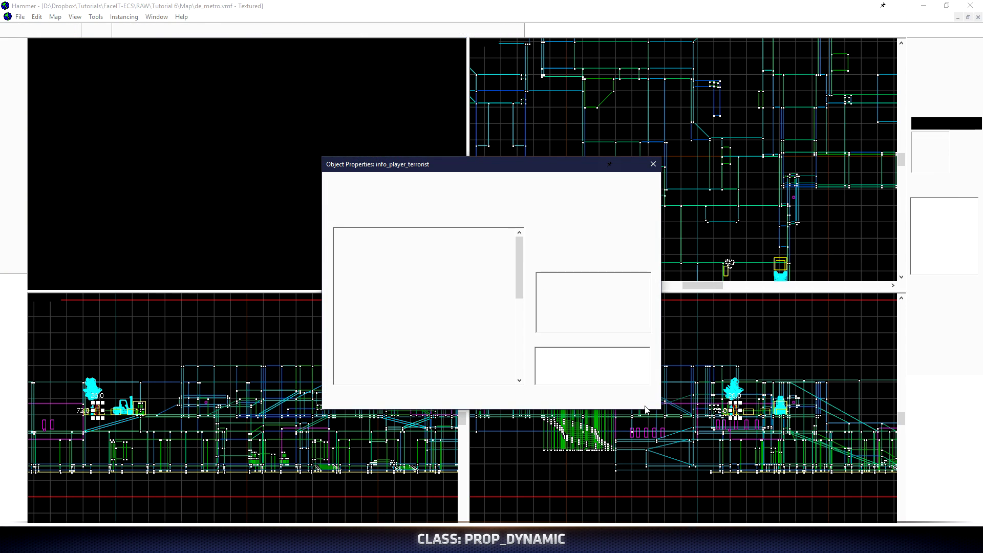
Open the model choice for the prop_dynamic's World Model and filter the models for crow.
double_click(373, 300)
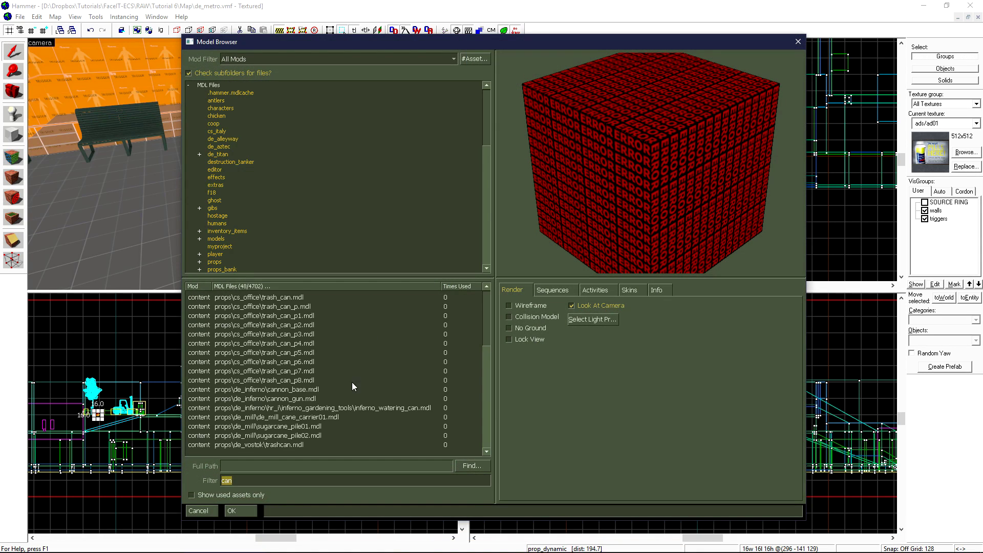
type("cr")
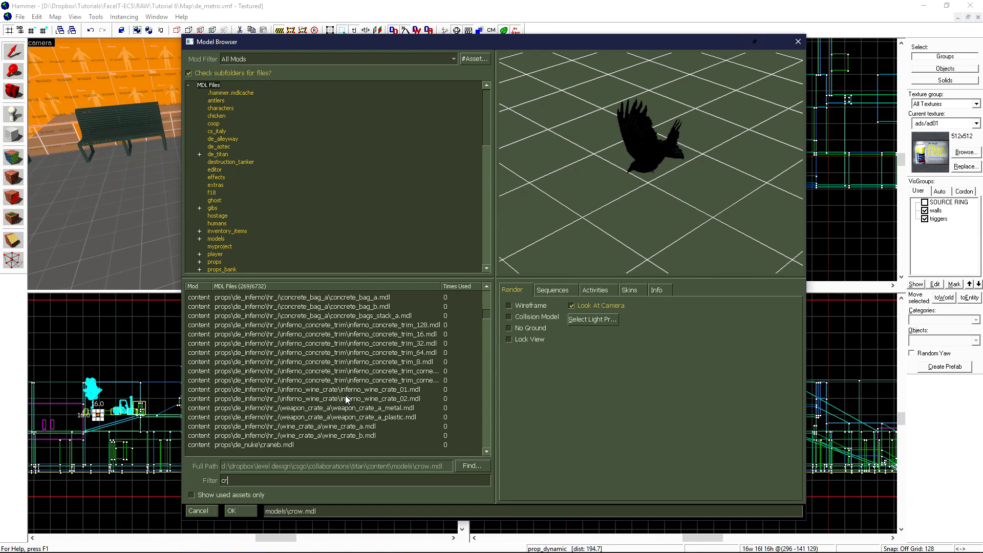
type("ow")
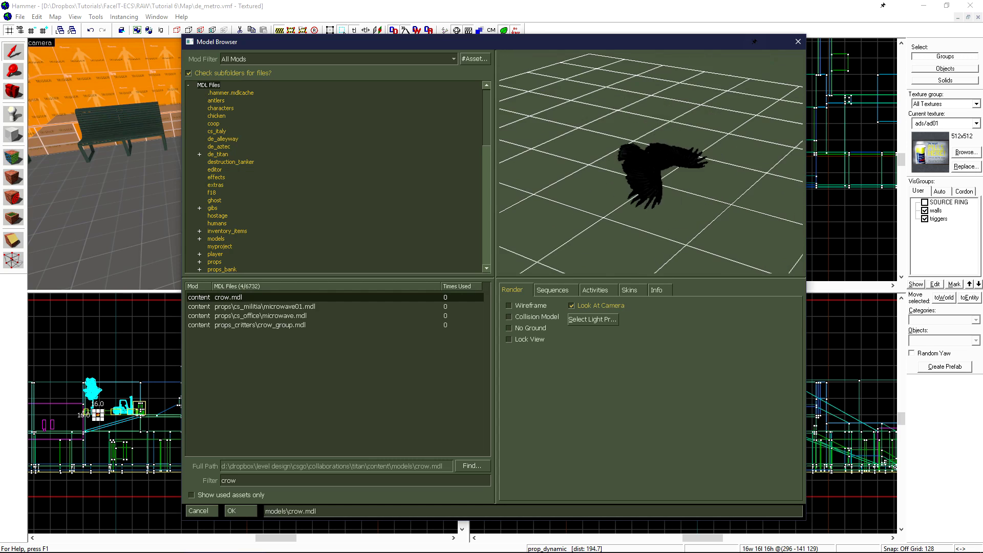
Preview the Eat_A sequence of crow.mdl and apply that model as the prop_dynamic's world model.
left_click(553, 291)
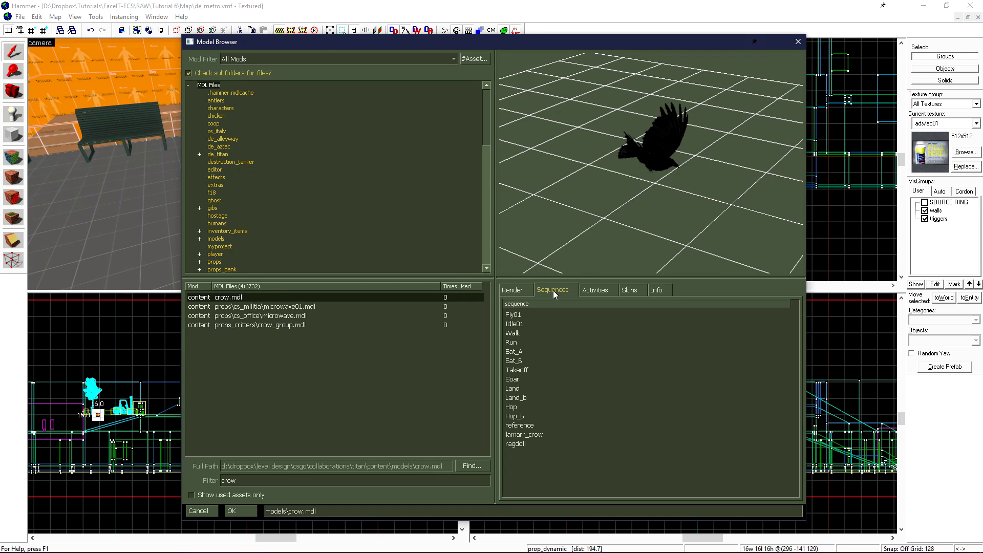
left_click(533, 352)
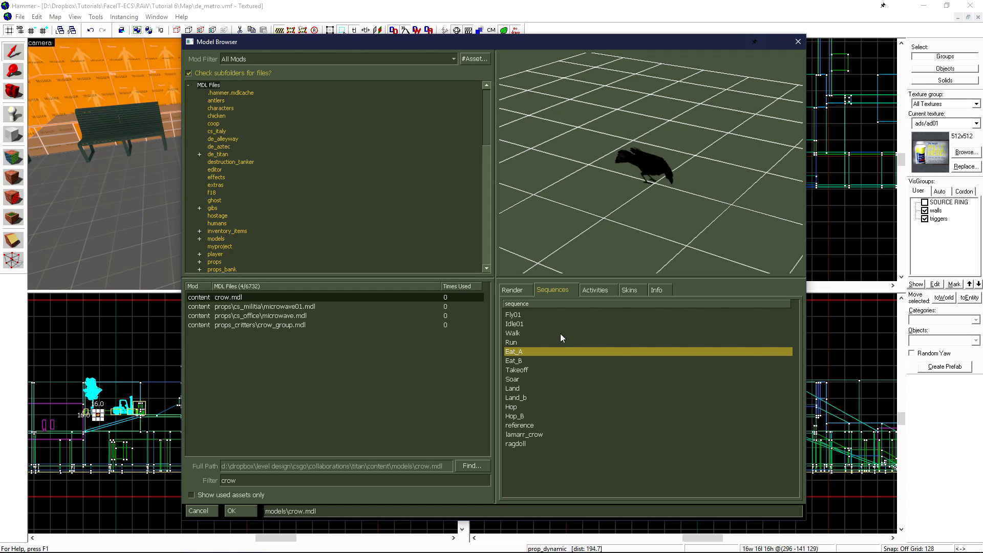
left_click_drag(651, 169, 644, 128)
right_click_drag(665, 250, 665, 205)
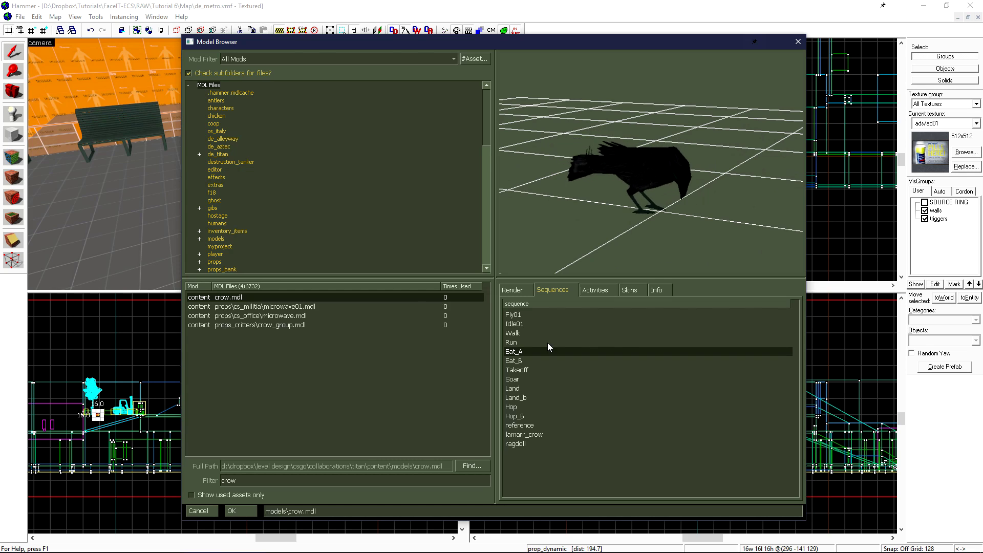
left_click(240, 511)
left_click(638, 402)
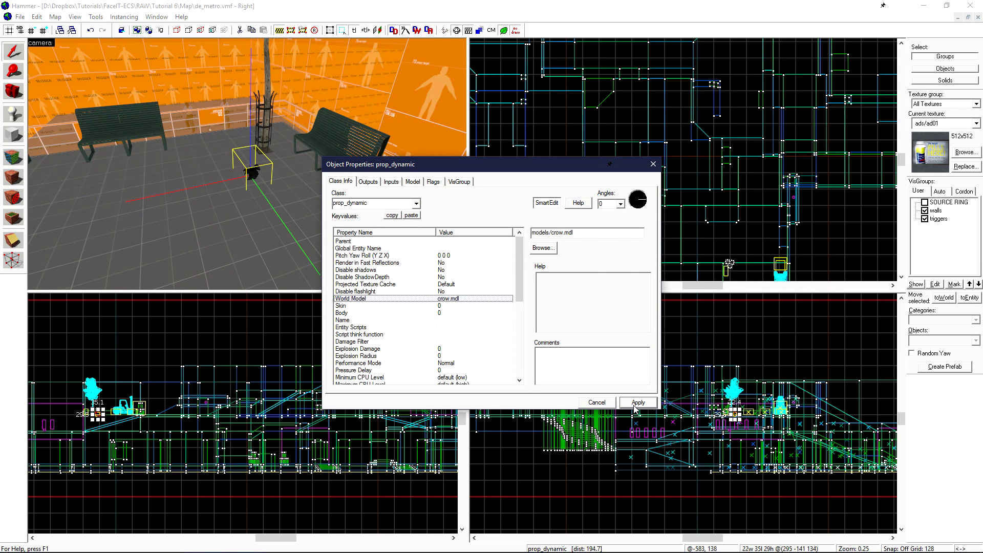
Set the crow's Default Animation to Eat_A, apply it, and close the object properties.
left_click_drag(518, 259, 515, 346)
left_click(368, 314)
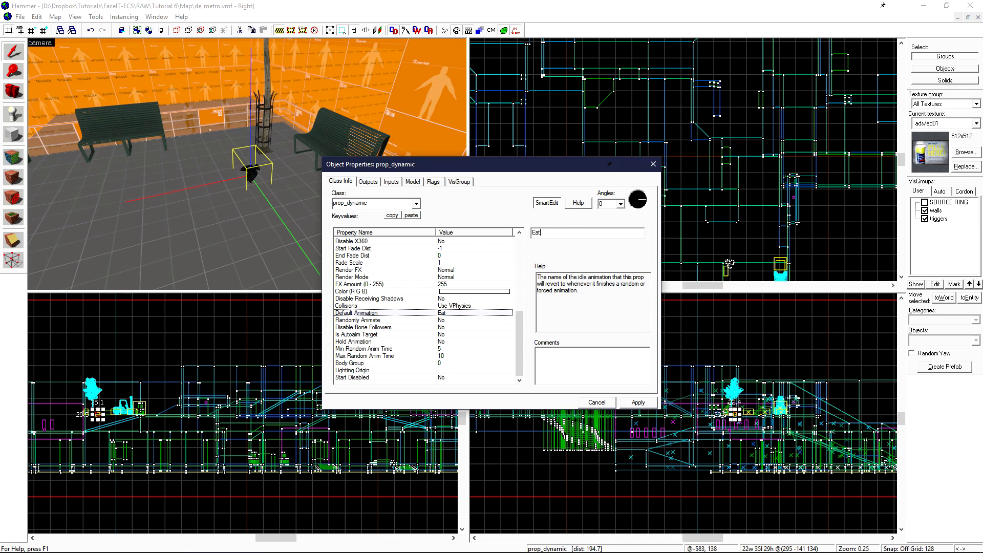
left_click(649, 405)
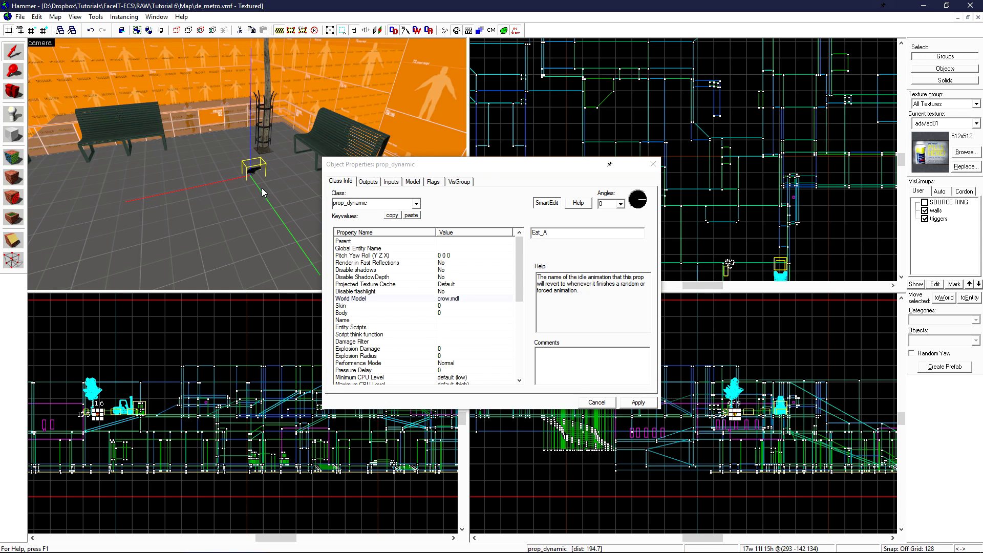
scroll(264, 190, "up", 6)
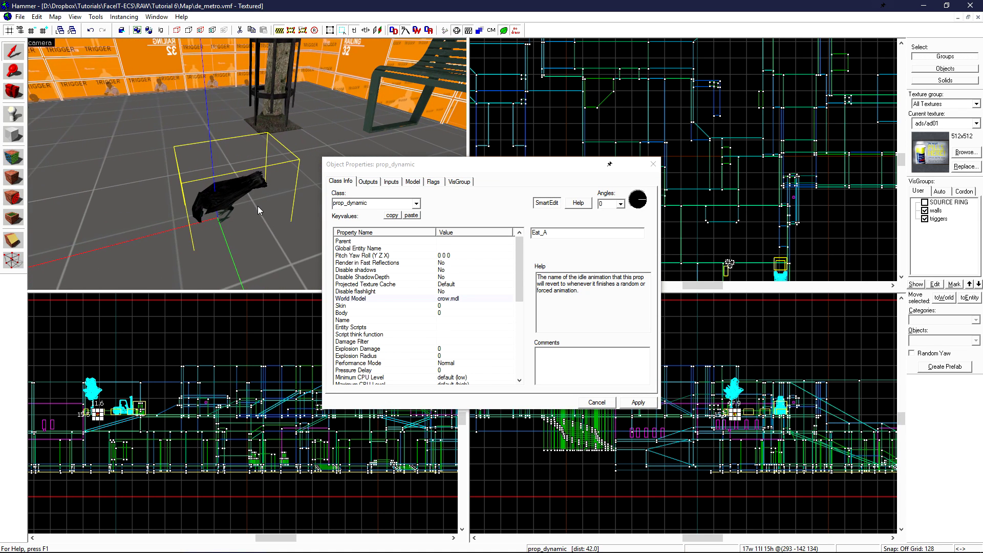
left_click(656, 162)
Move the crow next to the base of the tree and rest it on the floor.
scroll(652, 164, "down", 5)
scroll(720, 215, "up", 6)
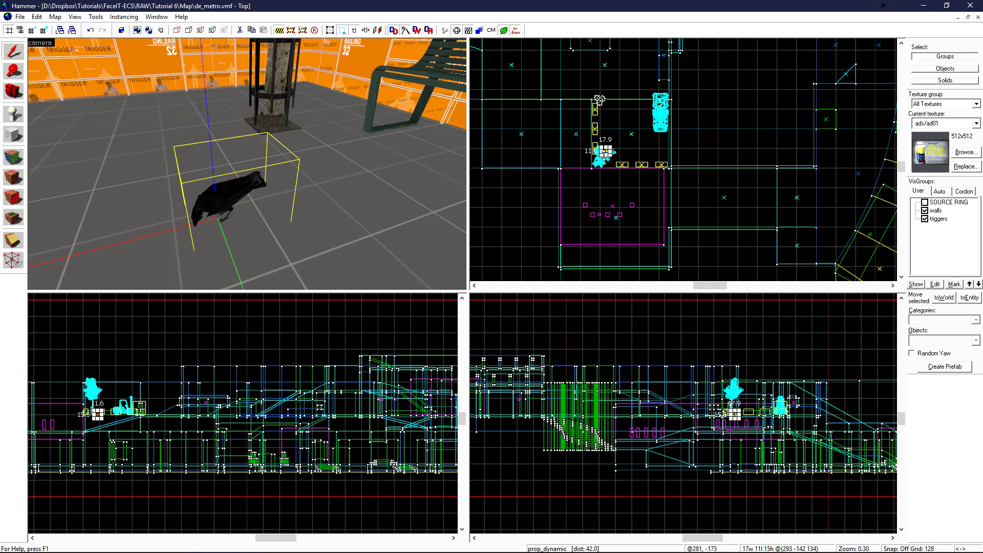
scroll(634, 125, "up", 12)
left_click_drag(633, 125, 590, 184)
scroll(617, 179, "up", 12)
key("ctrl+h")
scroll(734, 411, "up", 17)
scroll(765, 428, "up", 6)
left_click_drag(692, 154, 690, 136)
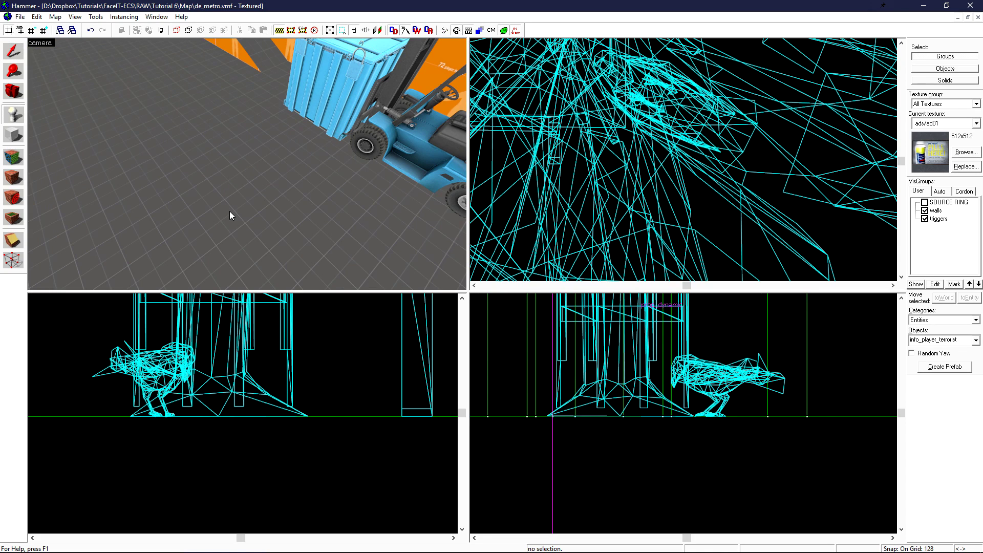
Place a new point entity on the open floor near the forklift's crate and apply the prop_physics class to it.
left_click(239, 149)
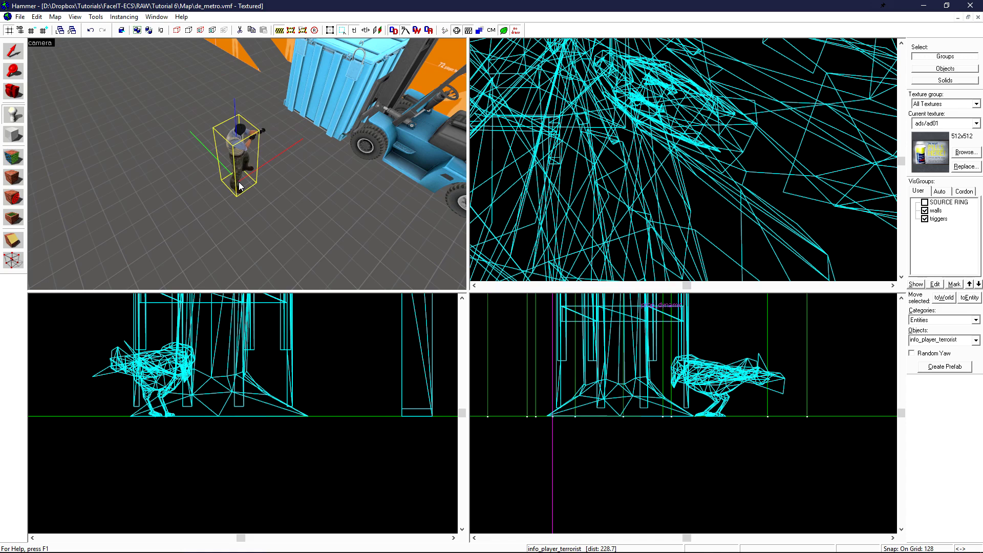
double_click(239, 146)
left_click(373, 205)
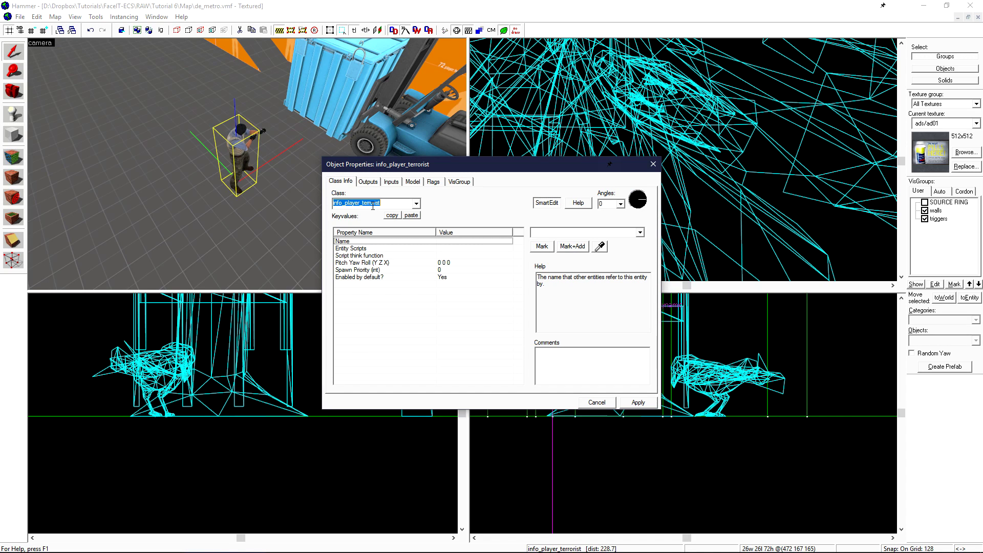
left_click(390, 204)
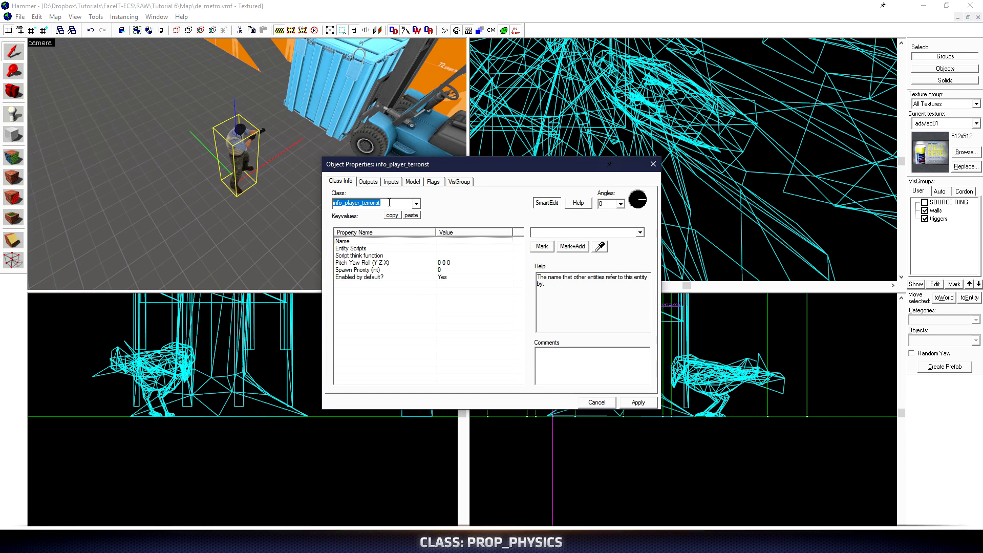
type("prop_ph")
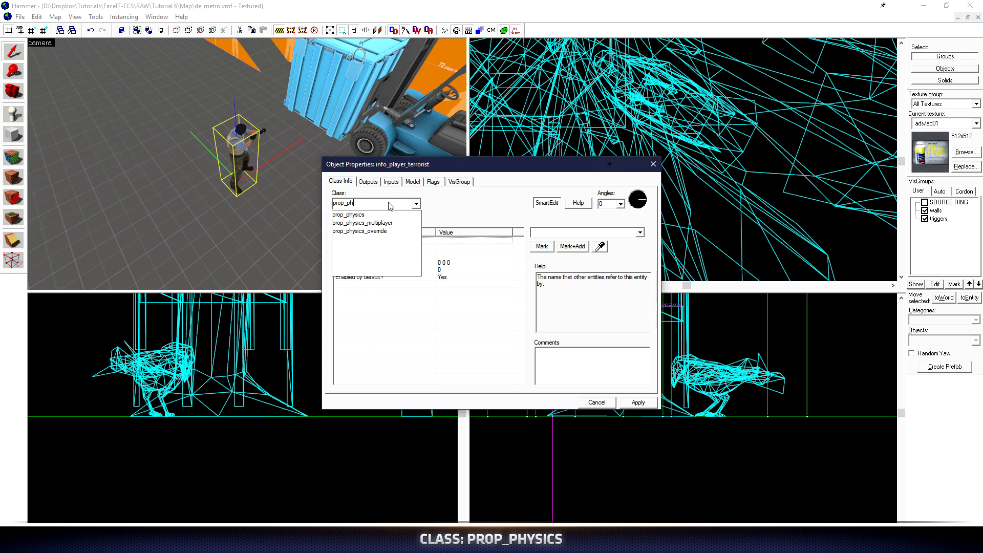
key("Down")
key("Return")
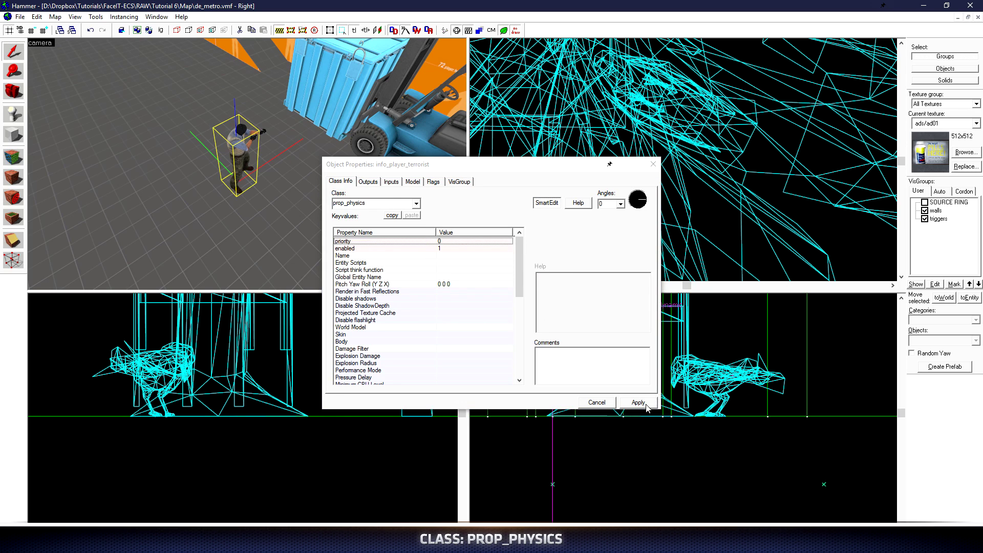
left_click(645, 404)
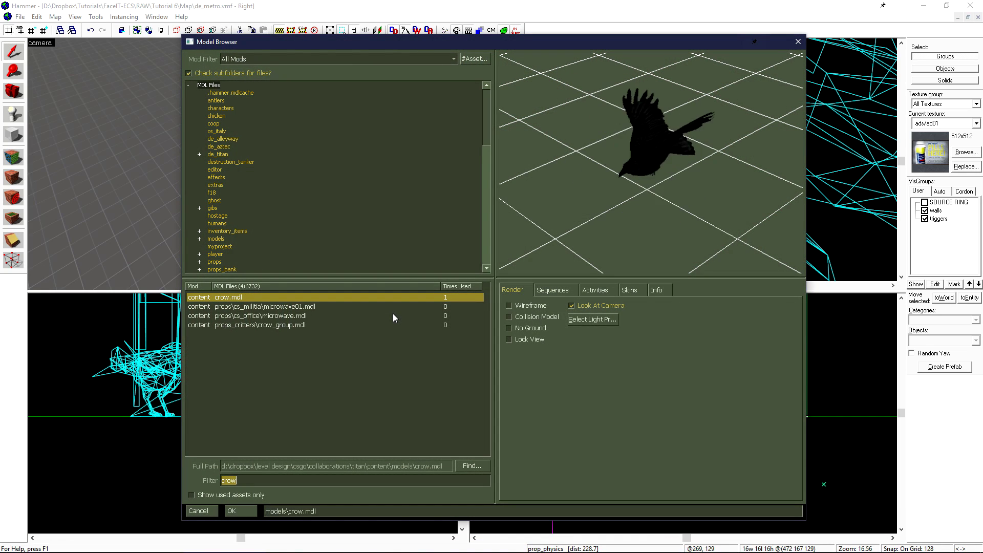
Filter the models for paint, check the info of paintbucket01.mdl, and apply it as the prop_physics world model.
type("paint")
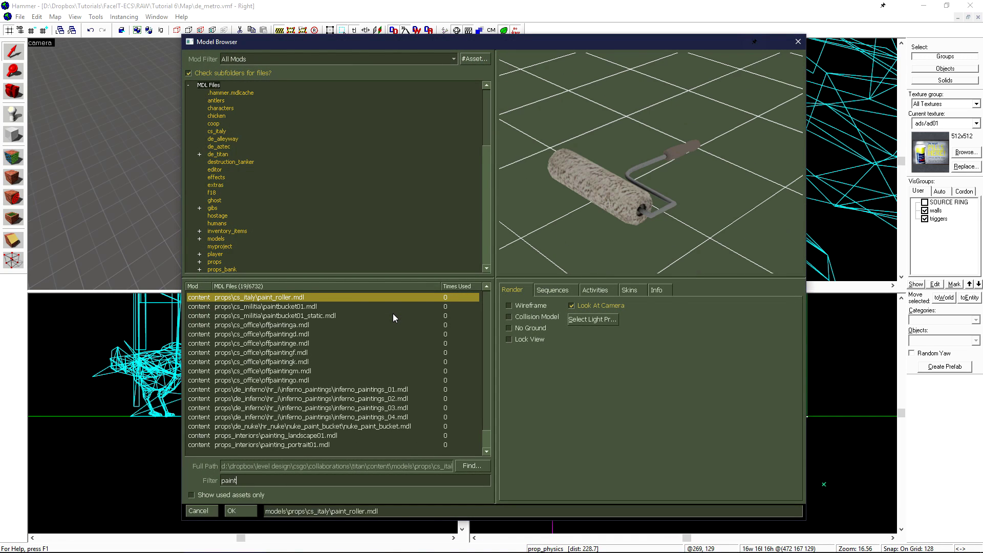
key("Down")
left_click(660, 290)
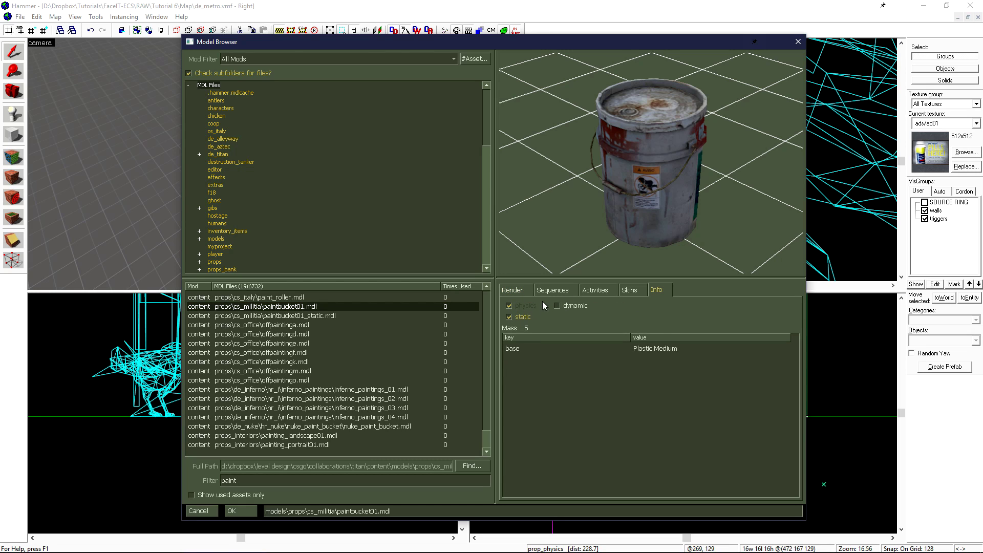
left_click(517, 349)
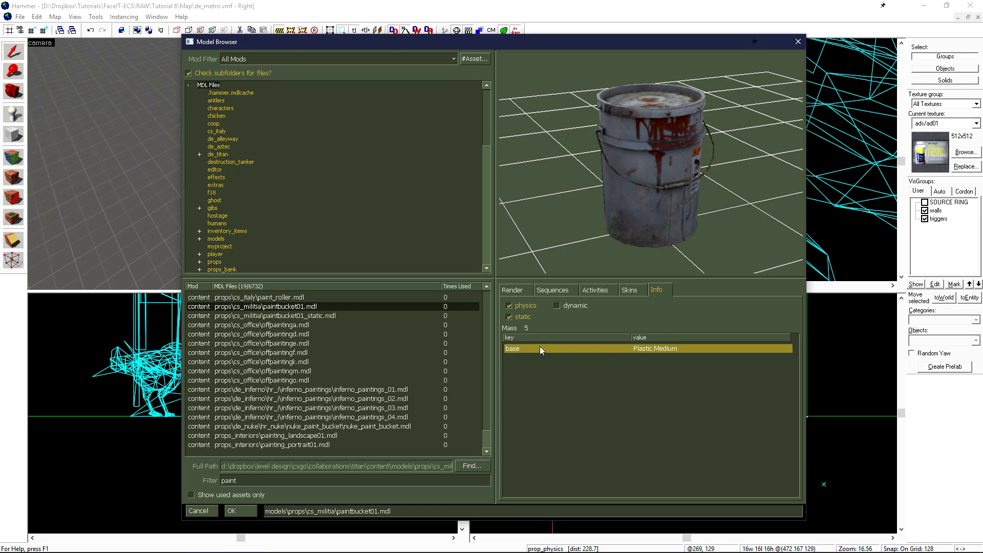
left_click(253, 509)
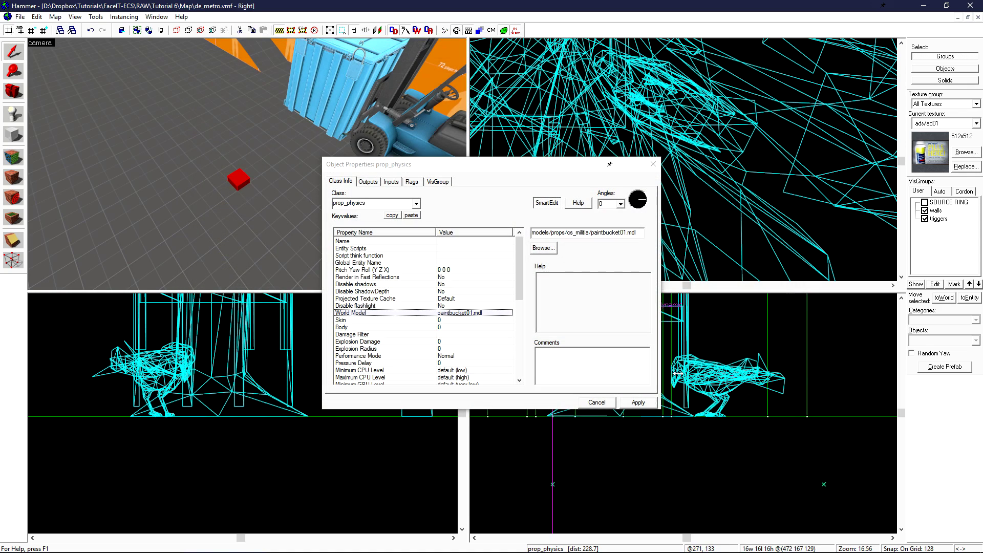
left_click(637, 404)
Duplicate the paint bucket into a stack of four, three on the floor and one on top, and clear the selection.
key("z")
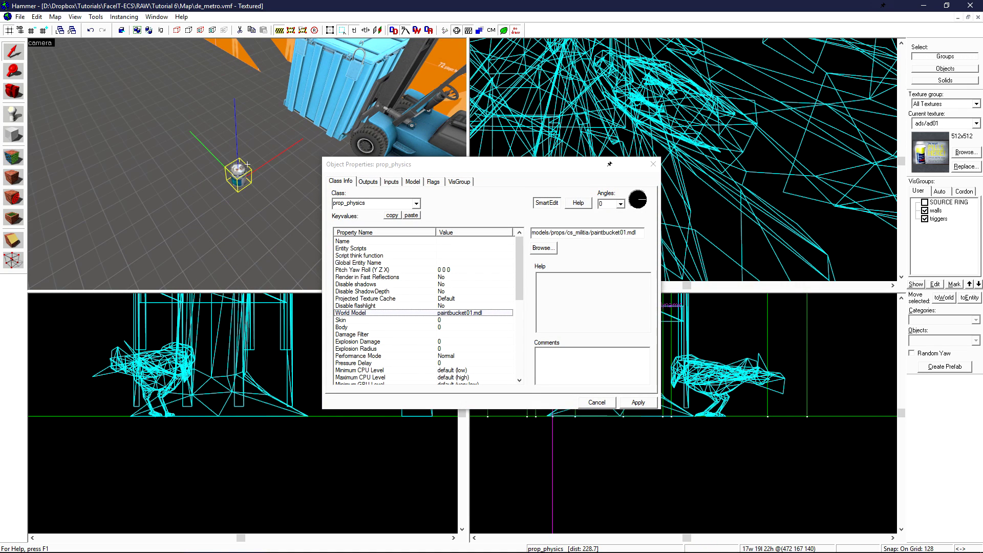
key("w")
key("z")
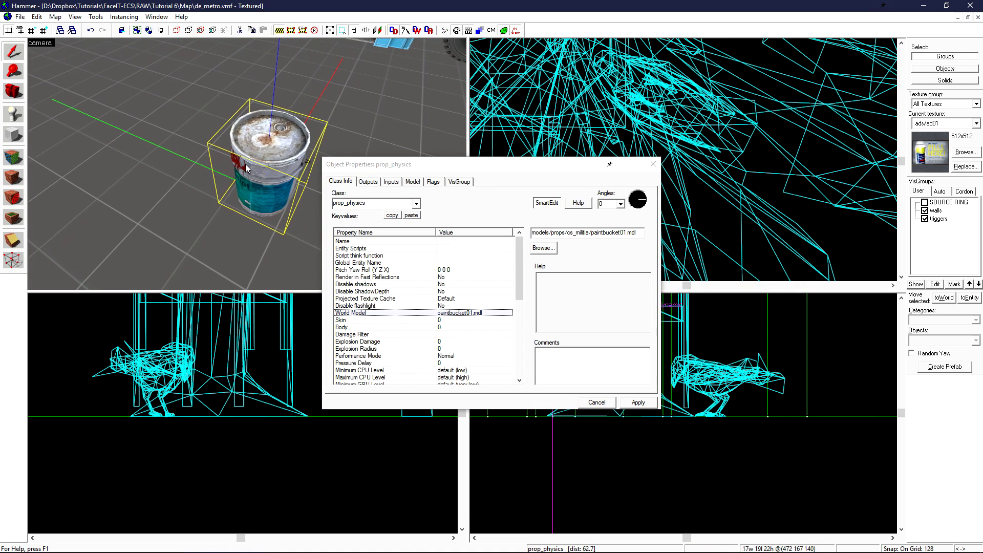
mouse_move(713, 95)
left_mouse_down("shift")
mouse_move(779, 186)
mouse_move(718, 158)
mouse_move(746, 114)
left_mouse_up("shift")
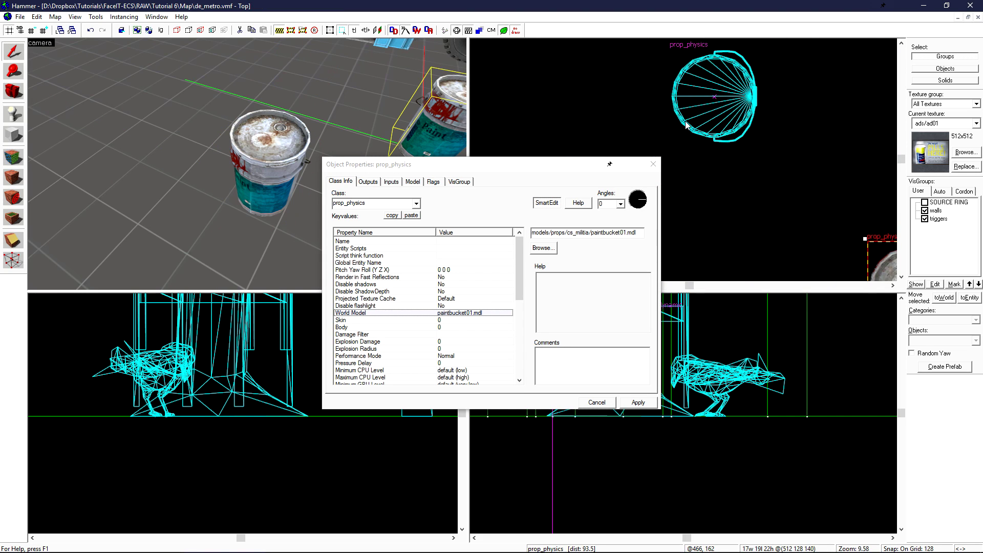
scroll(693, 124, "down", 4)
key("shift+w")
scroll(149, 409, "down", 6)
scroll(155, 413, "down", 10)
scroll(261, 409, "up", 13)
left_click_drag(237, 431, 199, 337, "shift")
left_click_drag(746, 134, 724, 131)
key("Escape")
scroll(245, 116, "down", 2)
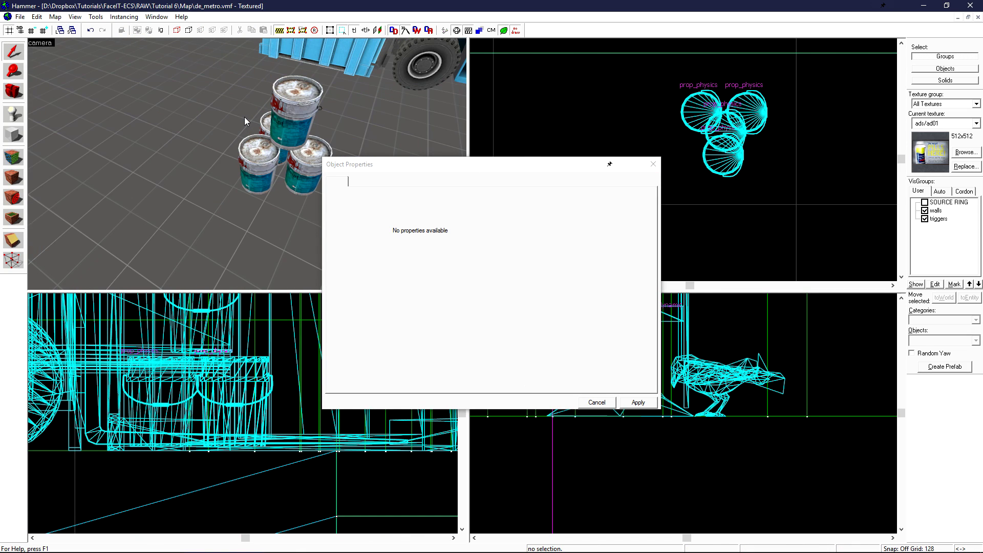
Copy one bottom bucket onto the open floor away from the stack and change the copy's class to prop_physics_multiplayer.
left_click(265, 164)
scroll(727, 190, "down", 3)
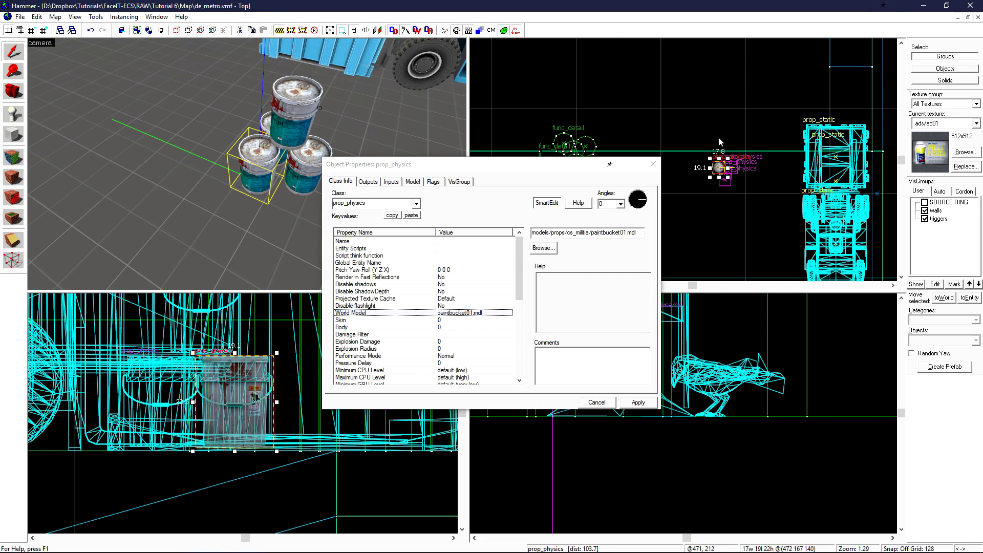
scroll(719, 142, "up", 2)
left_click_drag(724, 188, 710, 88)
left_click(417, 204)
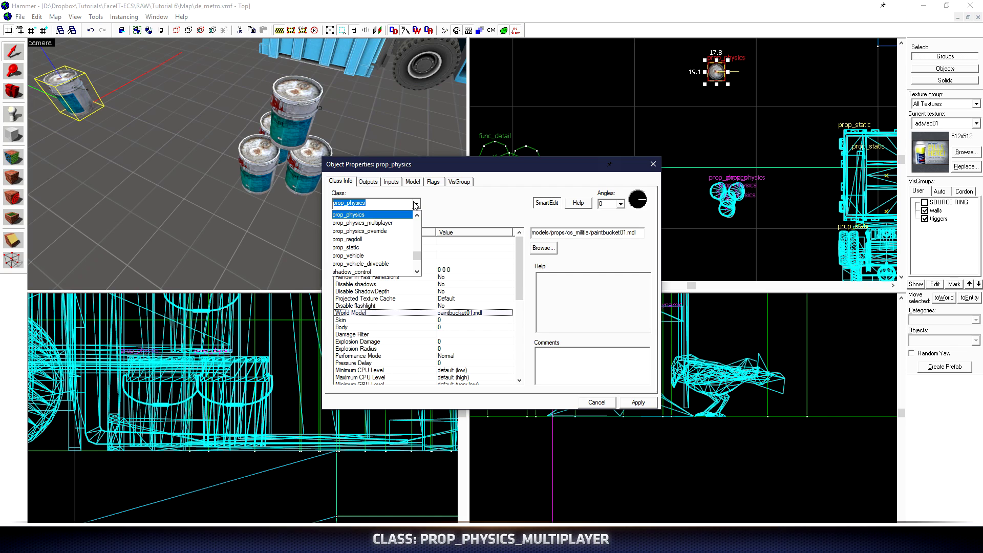
left_click(385, 223)
left_click(638, 402)
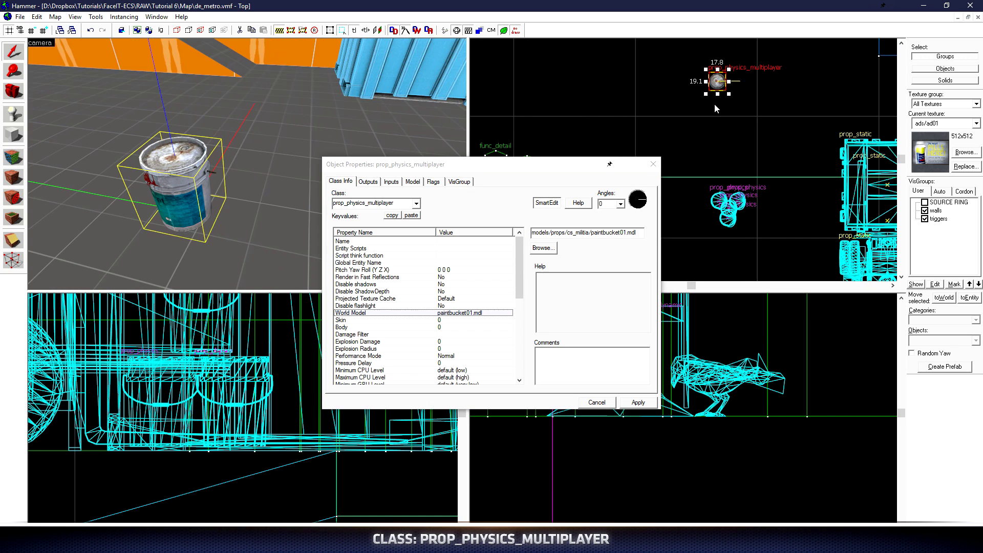
Duplicate the prop_physics_multiplayer bucket into a second stack, three on the floor and one on top, and clear the selection.
scroll(719, 82, "up", 6)
mouse_move(734, 71)
left_mouse_down("shift")
mouse_move(740, 147)
mouse_move(747, 81)
mouse_move(769, 87)
mouse_move(769, 108)
left_mouse_up("shift")
scroll(748, 414, "down", 3)
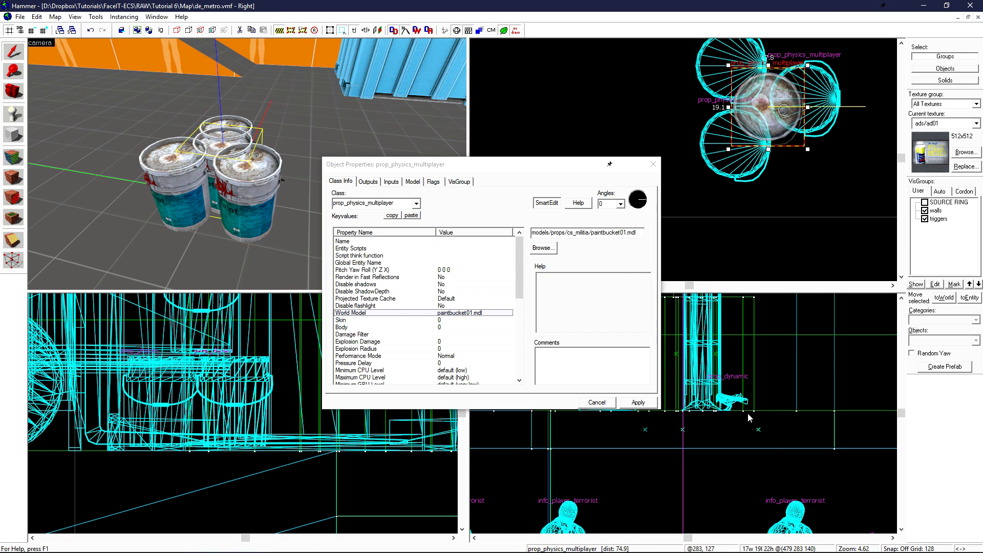
key("ctrl+e")
scroll(727, 407, "up", 2)
left_click_drag(703, 467, 707, 371)
left_click(806, 352)
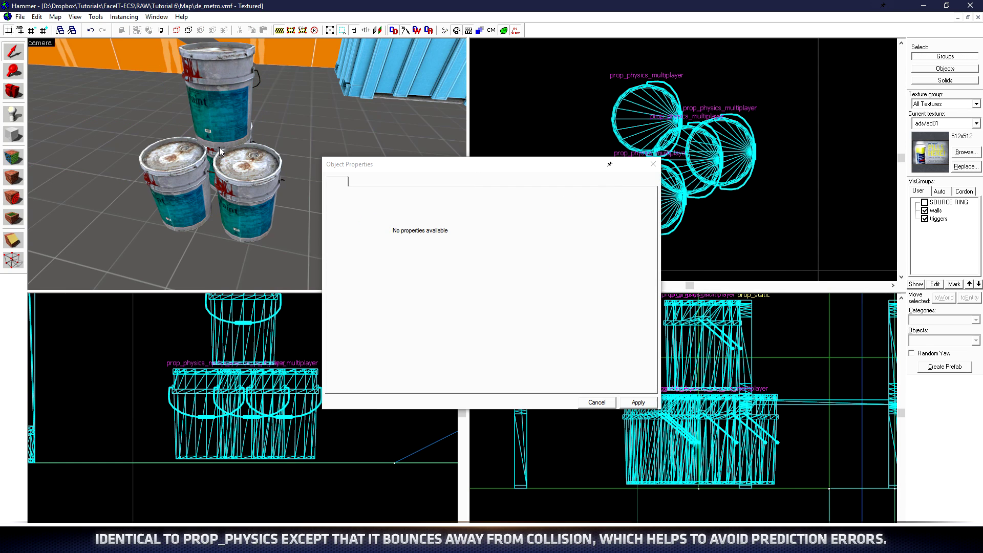
Select all four buckets of the prop_physics stack and place a copy of the stack on the floor beside the forklift.
scroll(705, 126, "down", 2)
scroll(735, 137, "up", 1)
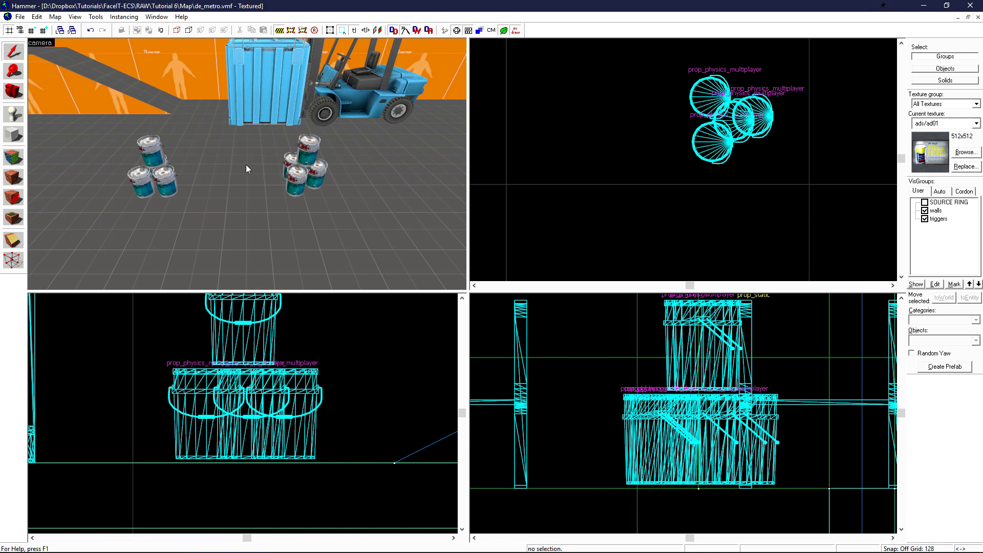
left_click(289, 155)
left_click(287, 174, "ctrl")
left_click(302, 149, "ctrl")
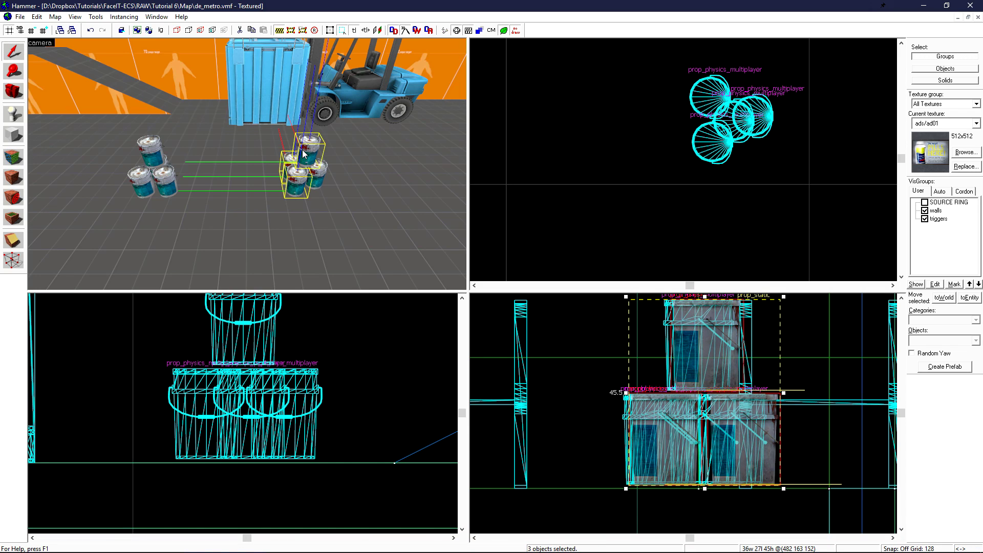
left_click(318, 172, "ctrl")
scroll(649, 168, "down", 4)
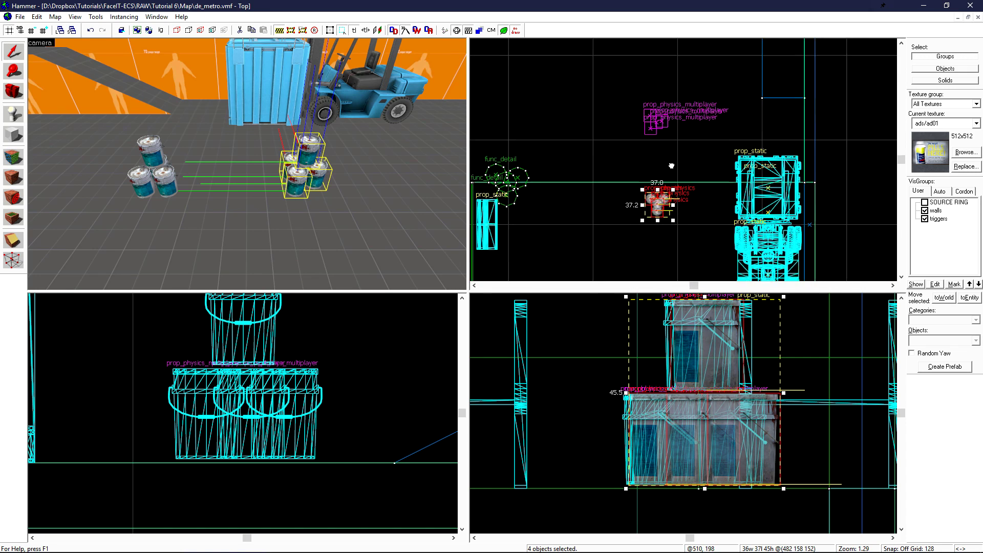
middle_click_drag(668, 156, 655, 46)
scroll(645, 88, "up", 1)
left_click_drag(641, 81, 658, 212, "shift")
key("z")
key("w")
key("z")
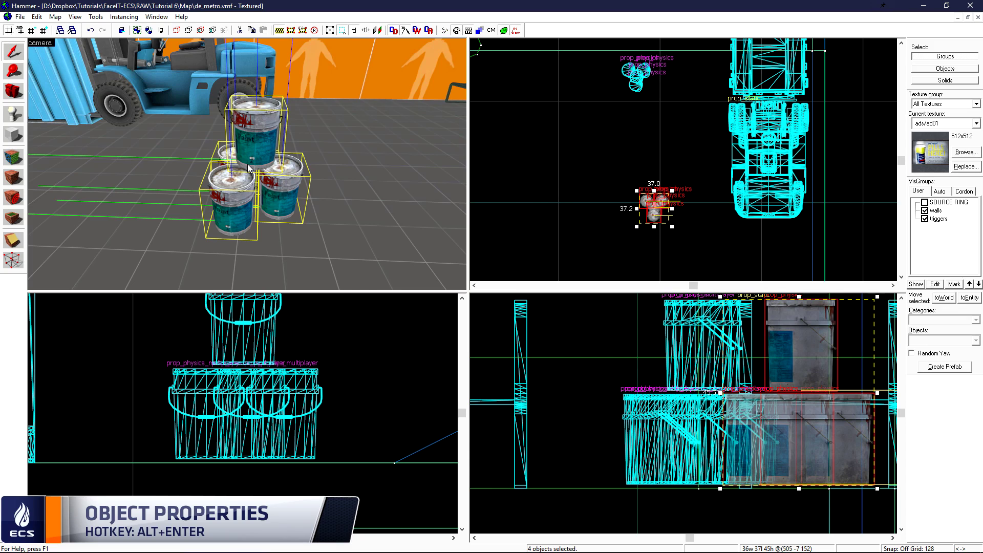
Enable the "Debris - Don't collide with the player or other debris" flag on the four selected prop_physics buckets.
key("alt+Return")
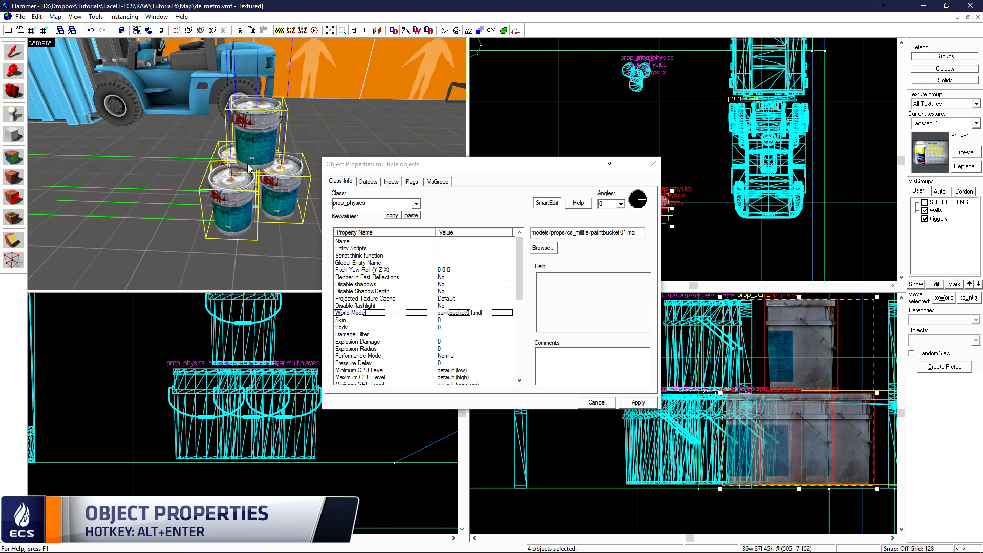
left_click(386, 171)
left_click(413, 184)
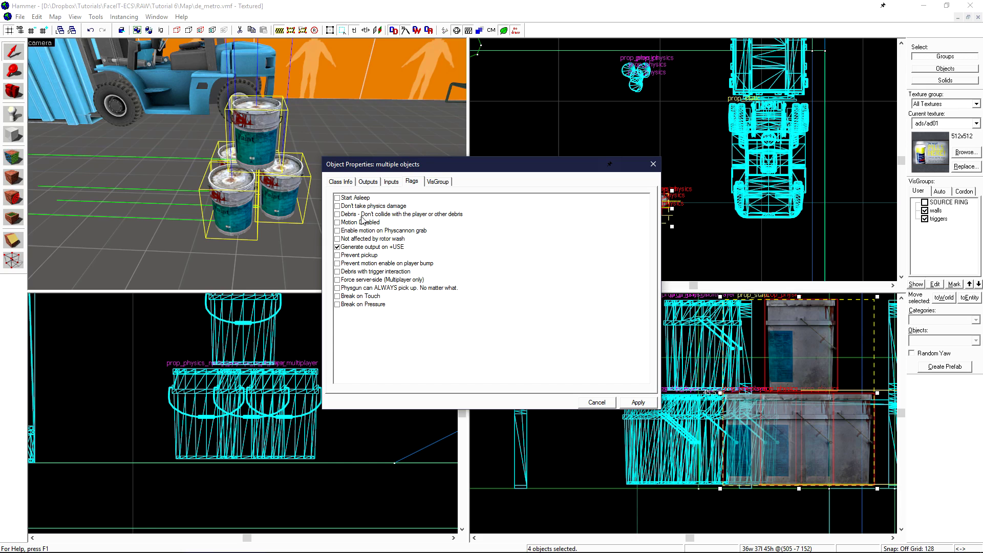
left_click(338, 214)
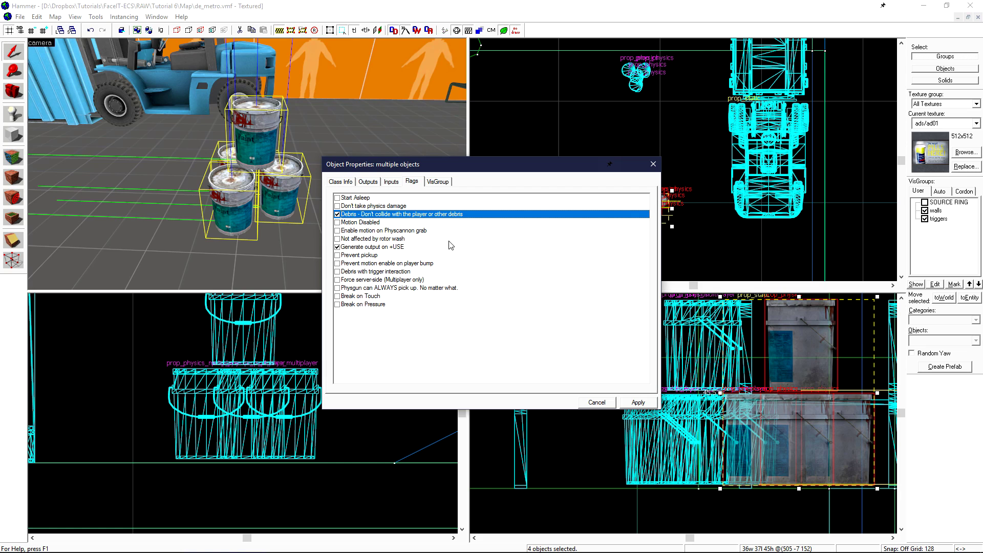
Switch to the browser and look up the flags of prop_physics on the Valve Developer Community wiki.
key("alt+Tab")
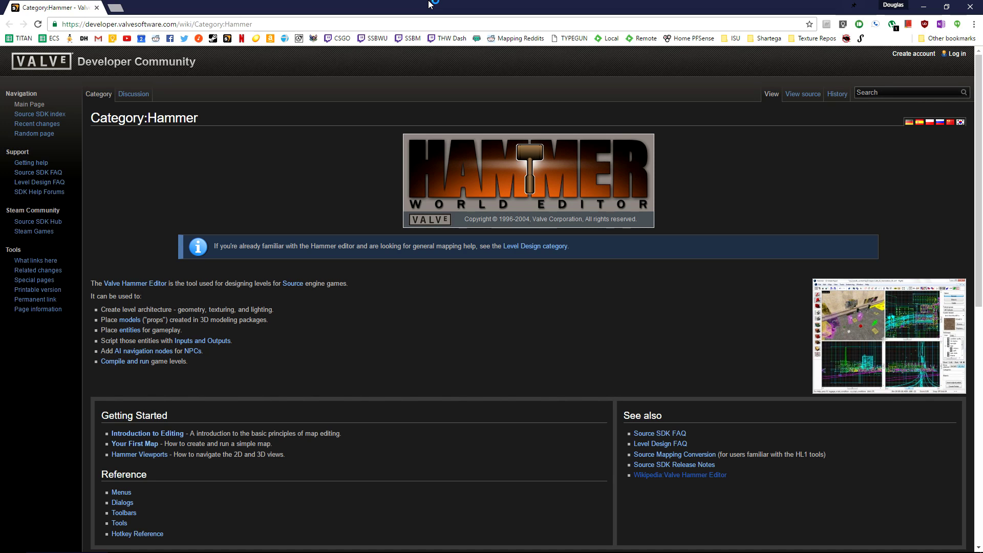
left_click(880, 94)
type("prop_physics")
key("Return")
scroll(979, 89, "down", 12)
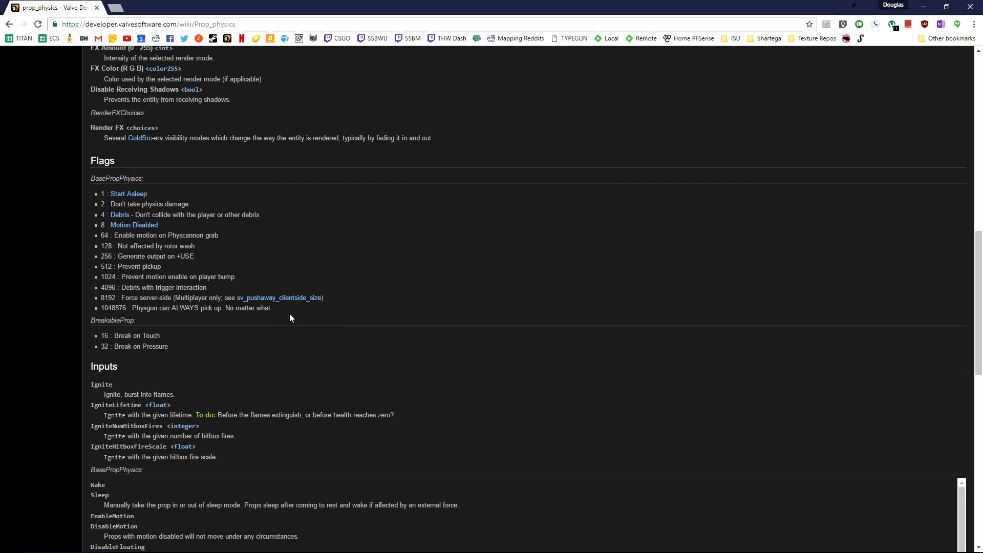
left_click_drag(291, 313, 290, 210)
left_click(430, 219)
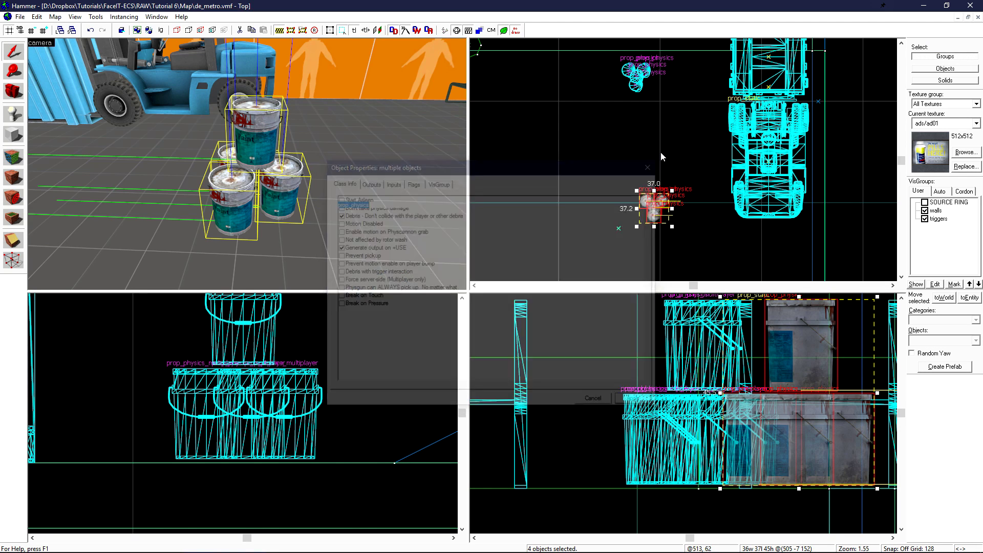
Deselect the buckets and check which prop types the model of the bench beside the barrels supports in the Model Browser.
key("Escape")
key("z")
key("z")
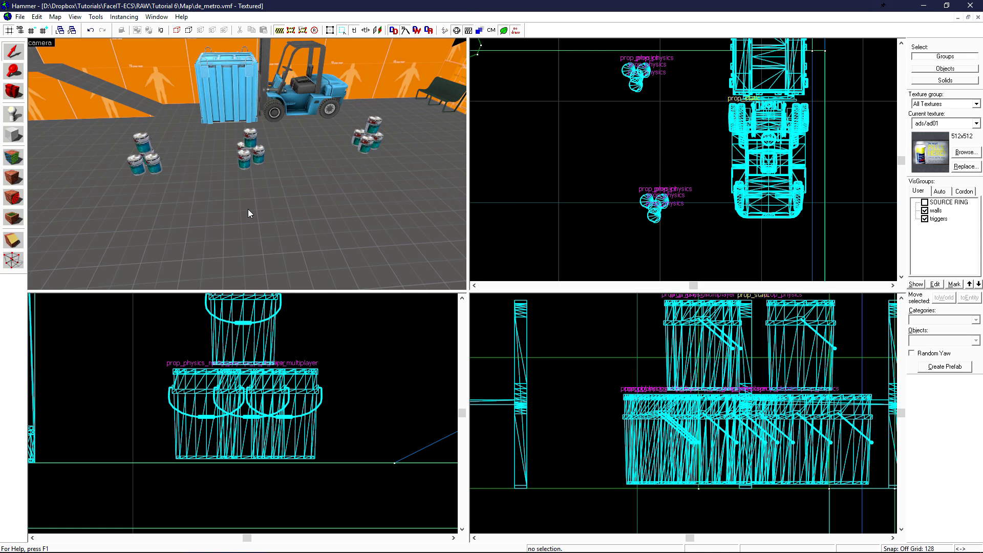
key("z")
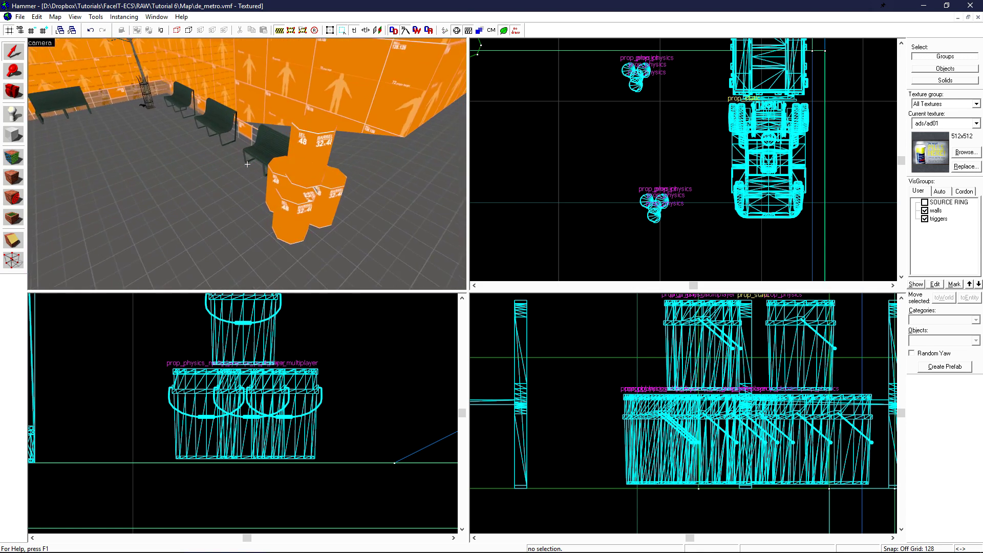
key("z")
double_click(252, 142)
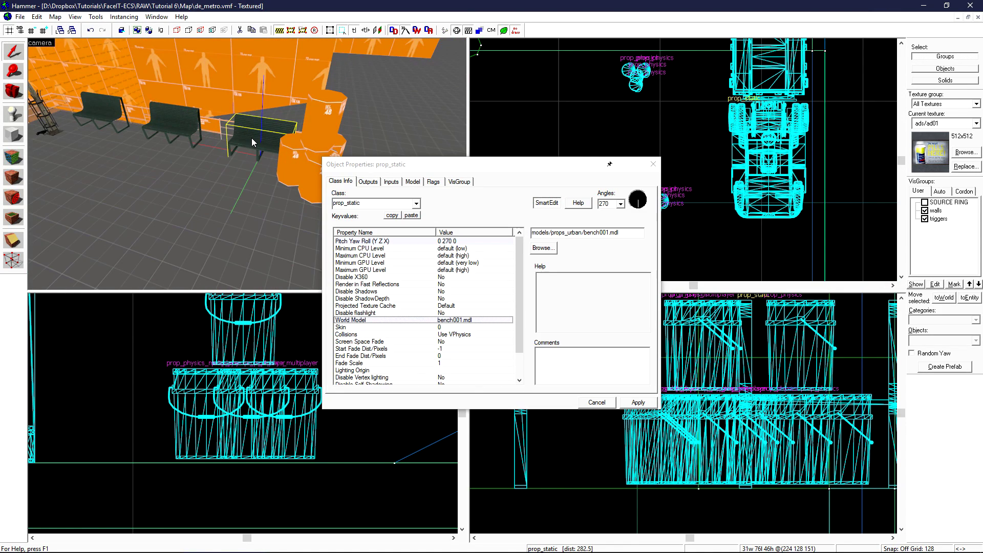
left_click(552, 248)
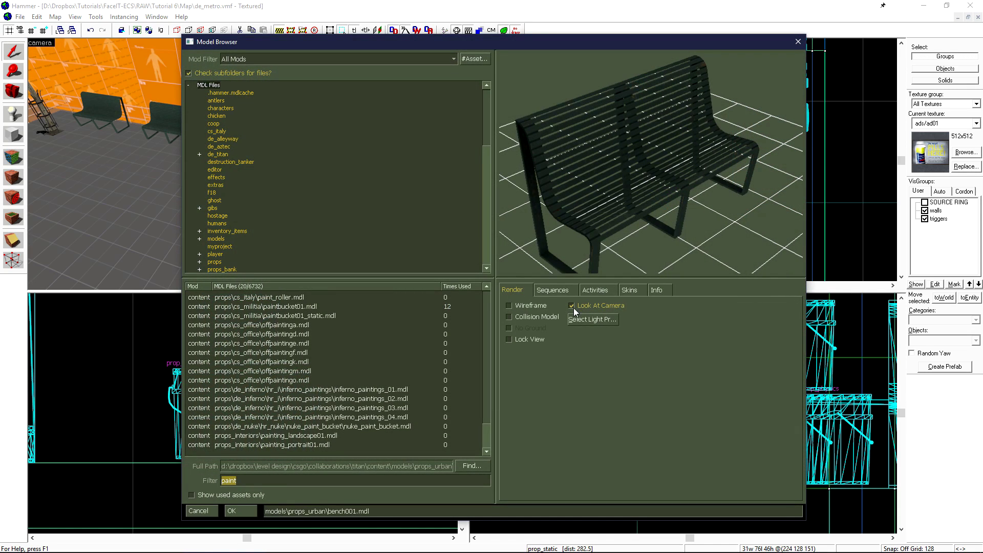
left_click(650, 291)
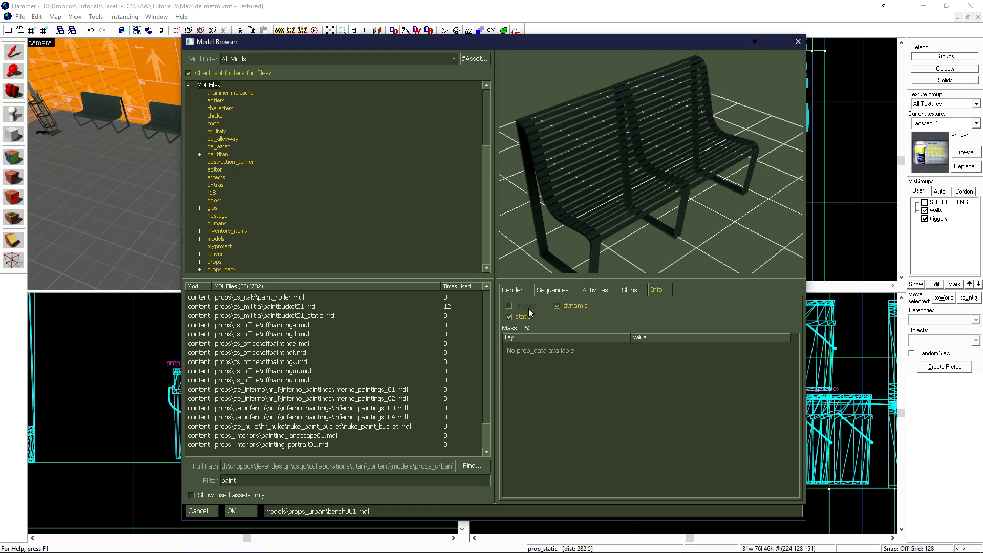
left_click(798, 41)
left_click(650, 159)
Place a copy of the bench on the open floor away from the wall and rotate it to a 150-degree angle.
scroll(670, 167, "down", 4)
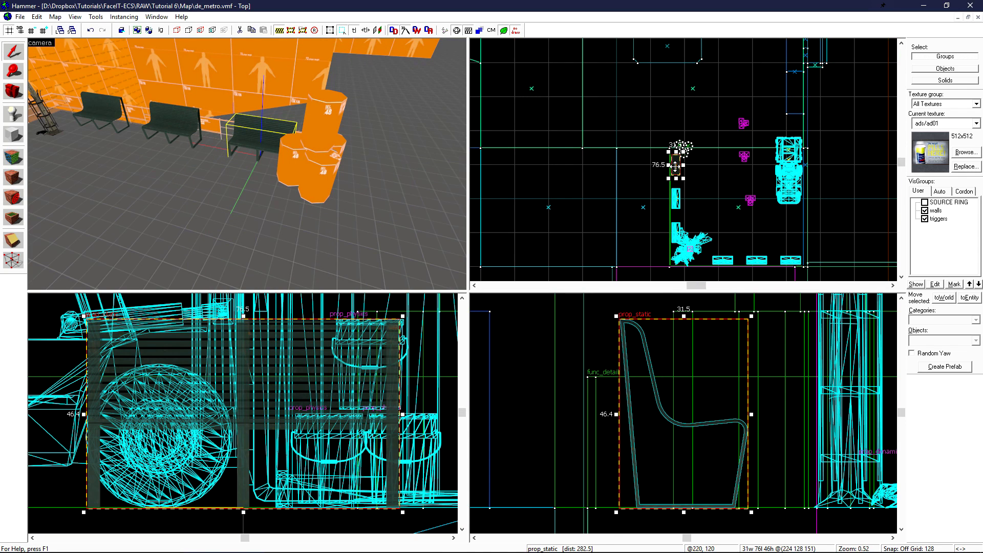
left_click_drag(671, 166, 727, 163, "shift")
scroll(730, 77, "up", 6)
left_click(713, 120)
Change the class of the copied bench to prop_physics_override.
key("z")
key("z")
double_click(248, 165)
left_click(375, 200)
left_click_drag(407, 203, 346, 222)
type("prop_physics_override")
left_click(344, 229)
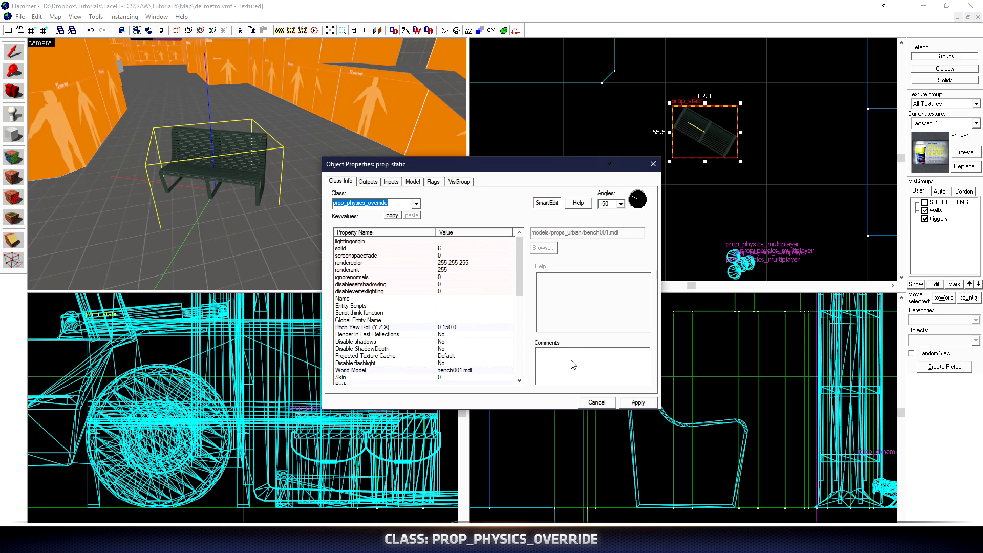
left_click(637, 402)
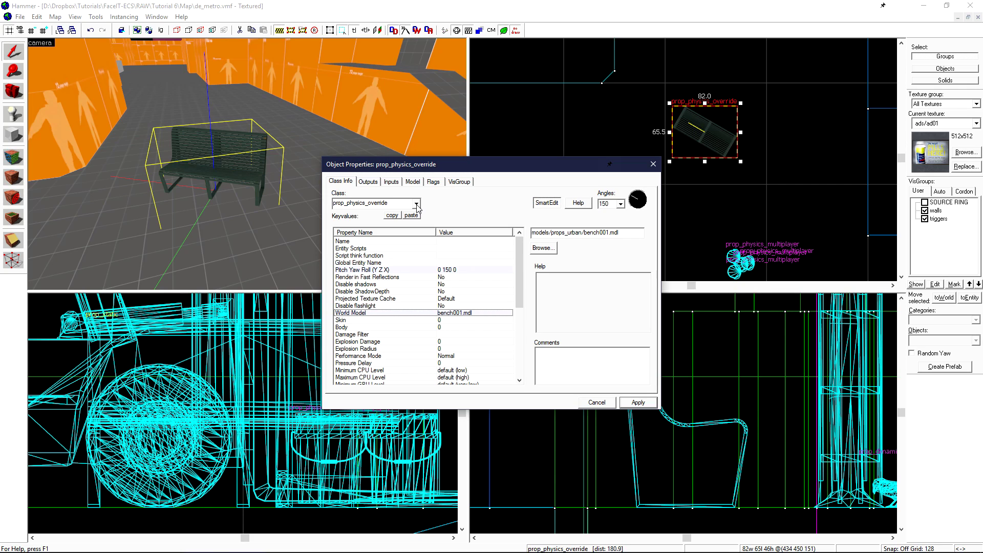
Review the physics keyvalues of the prop_physics_override bench, including mass scale and impact damage, and close its properties.
left_click_drag(520, 273, 522, 323)
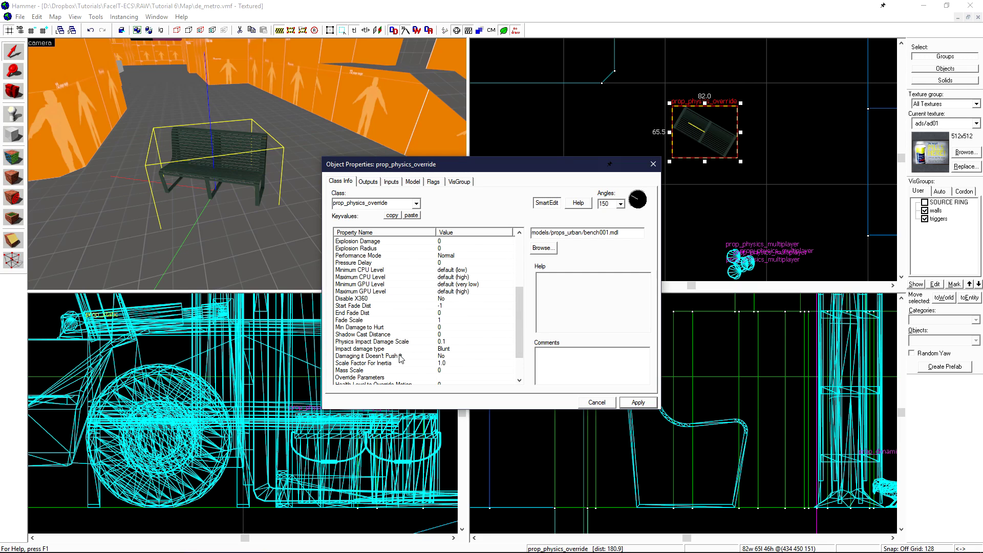
left_click_drag(523, 327, 517, 261)
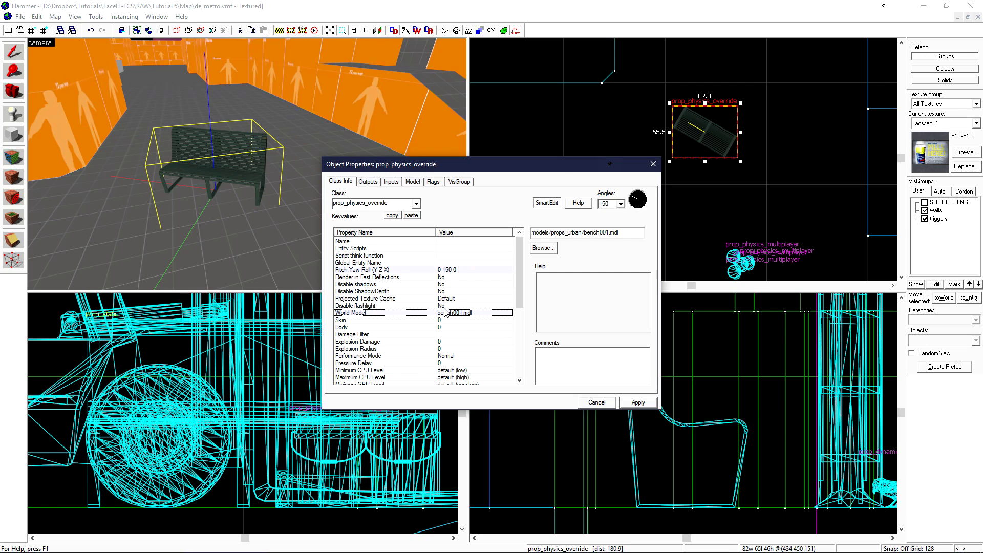
left_click(653, 164)
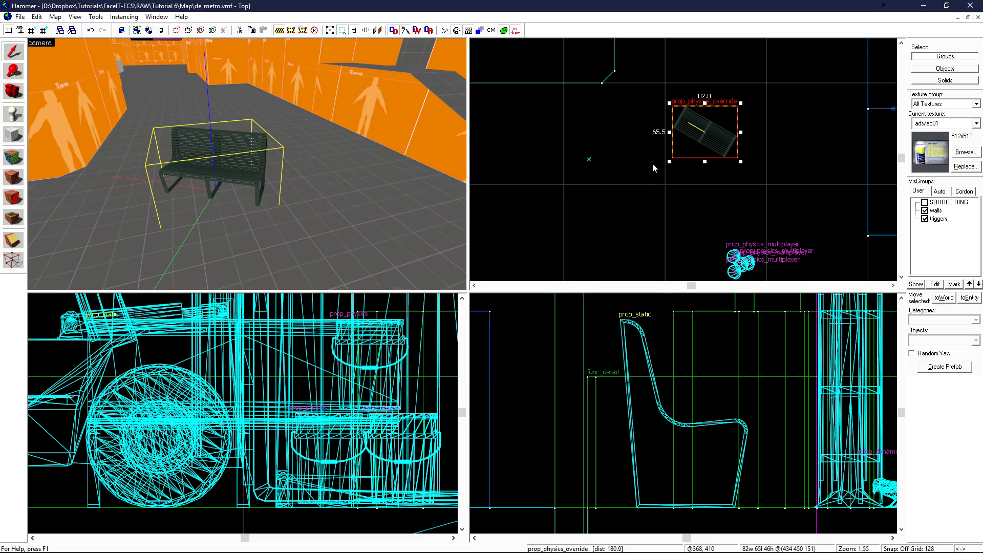
Switch to Counter-Strike: Global Offensive and load the de_metro map through the developer console.
left_click(497, 210)
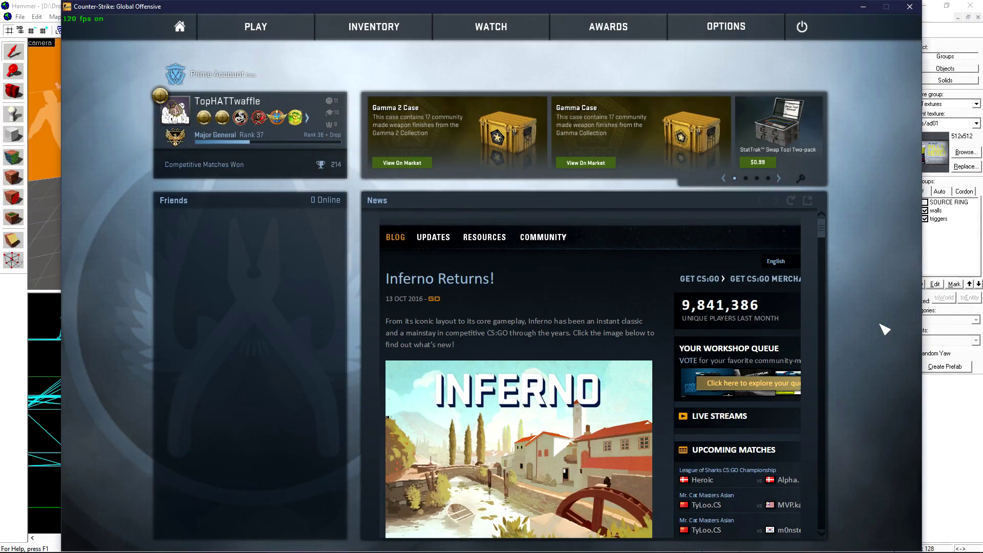
key("grave")
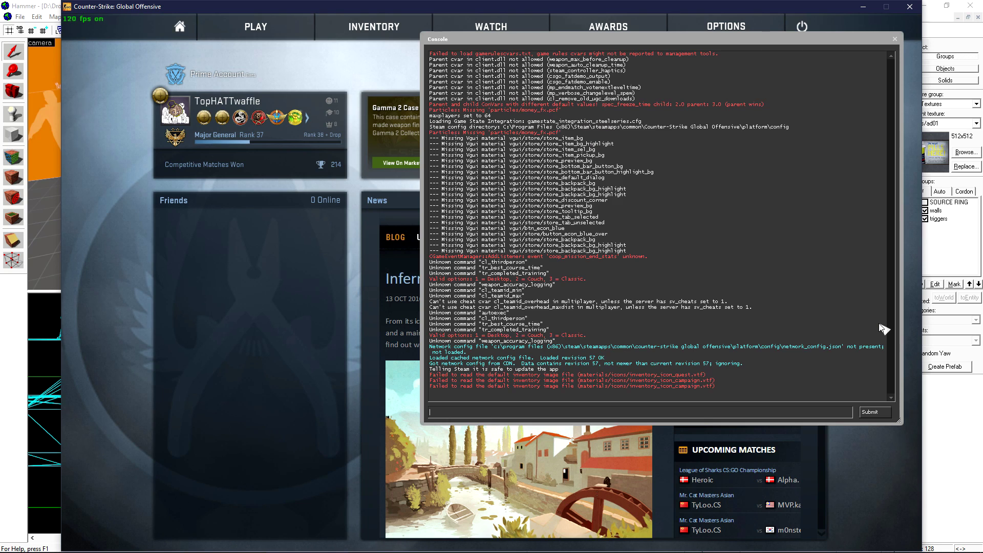
type("map ")
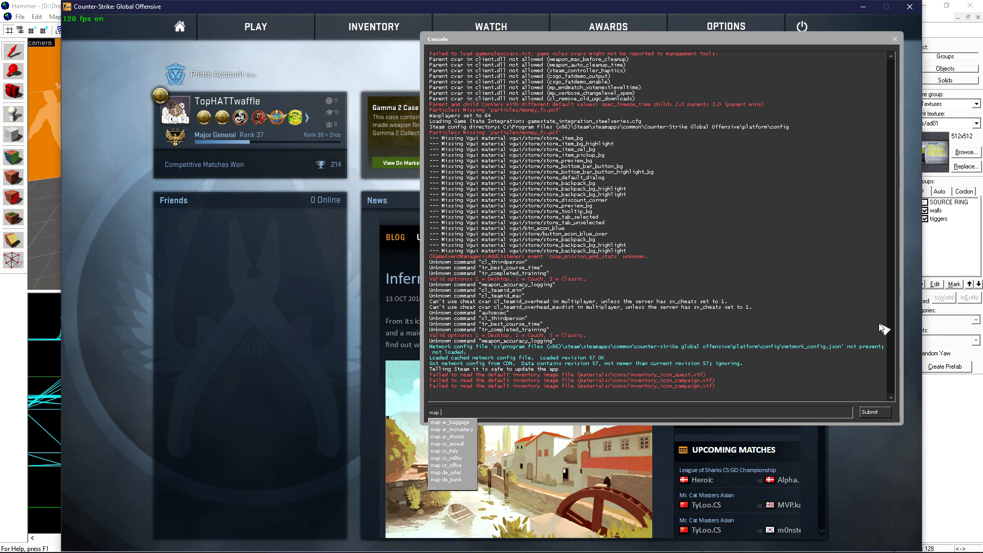
type("met")
key("Return")
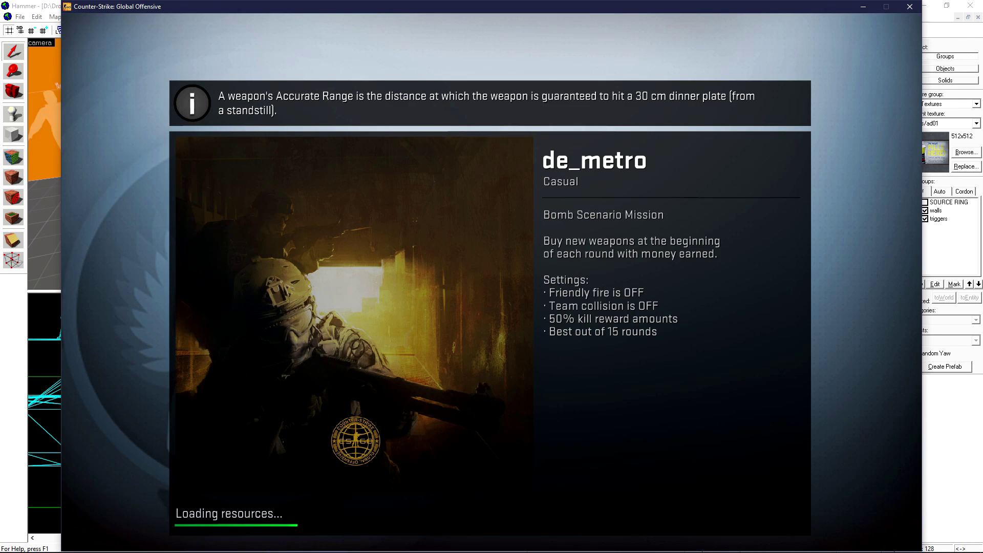
Join the Terrorists team and equip the knife.
left_click(208, 284)
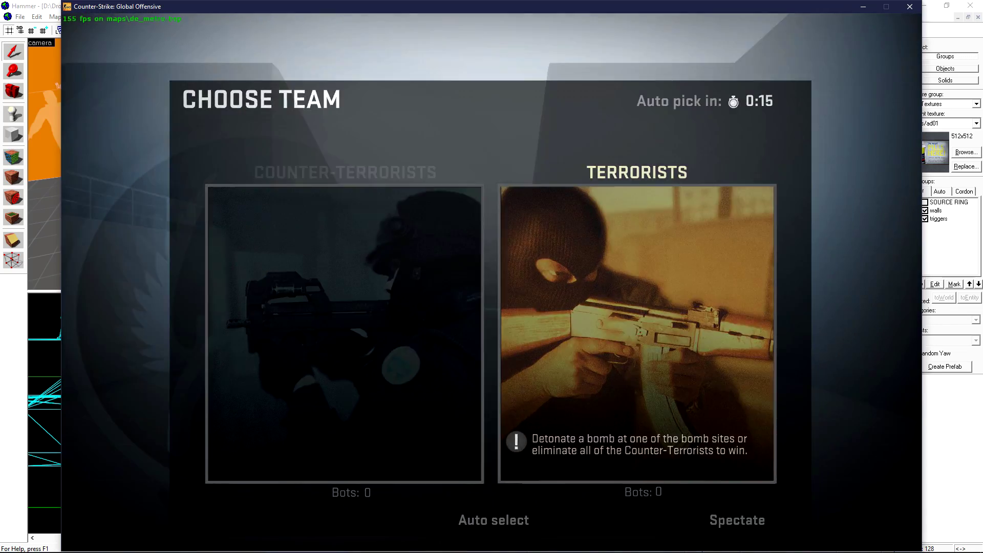
left_click(637, 333)
key("3")
Walk past the bucket stacks, the forklift with its crate and the benches, and examine the crow beside the tree.
key("w")
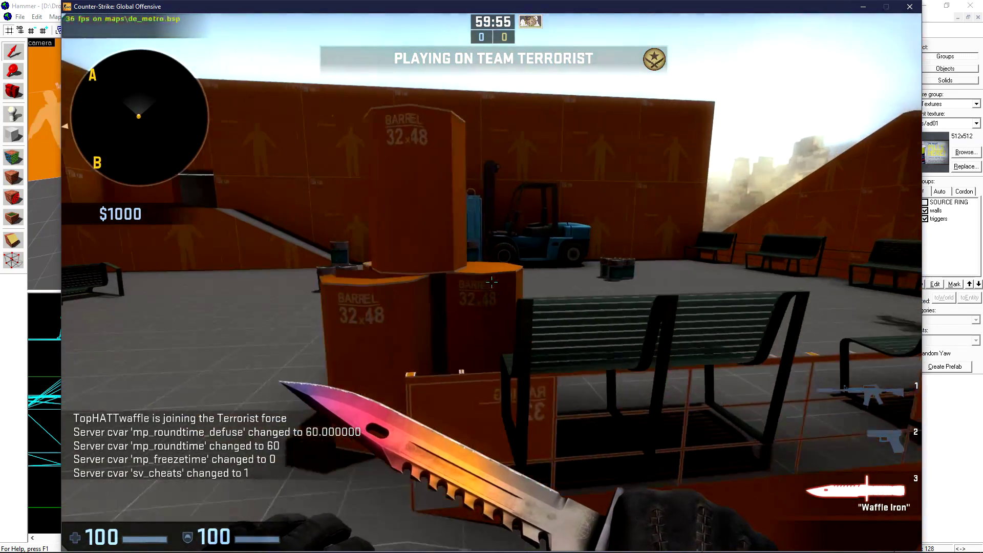
key("a")
key("w")
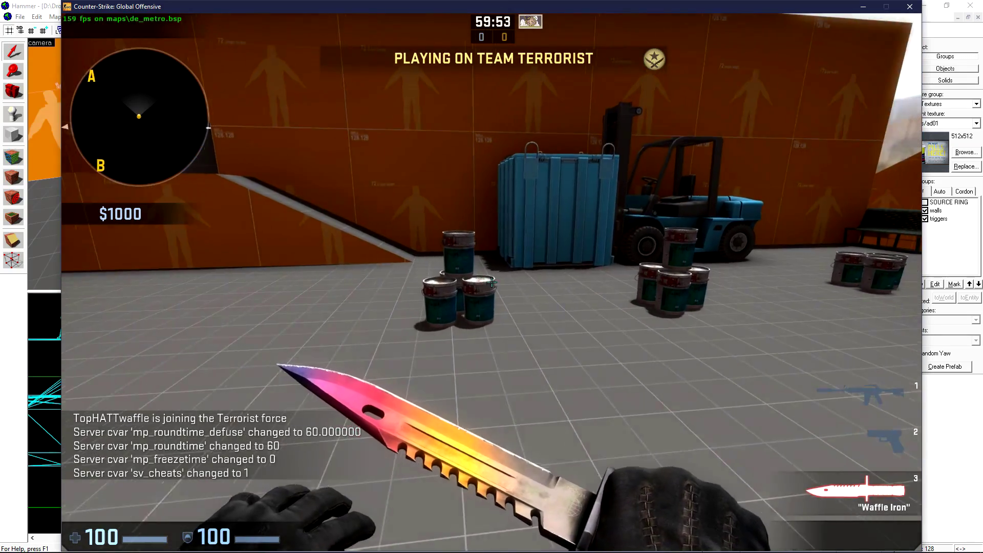
key("w")
key("d")
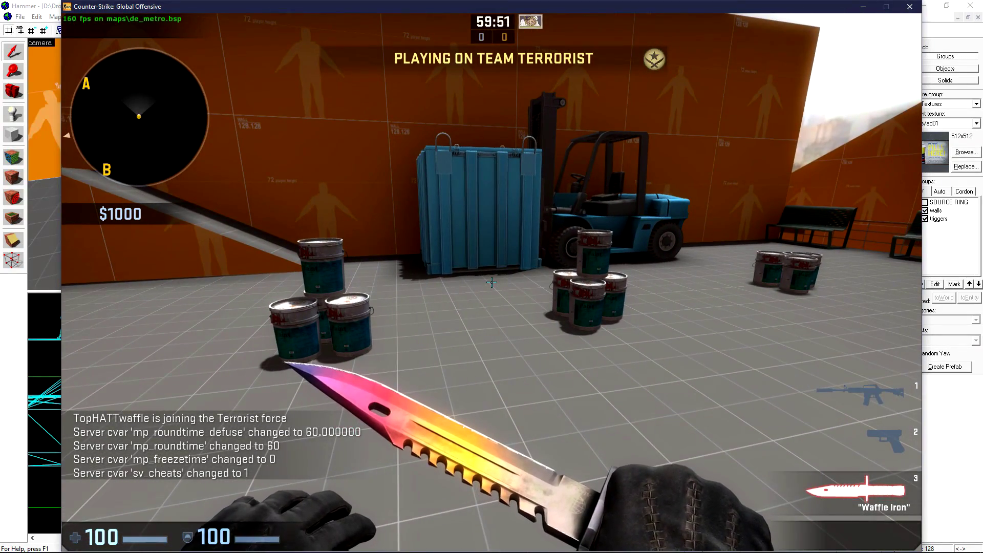
key("w")
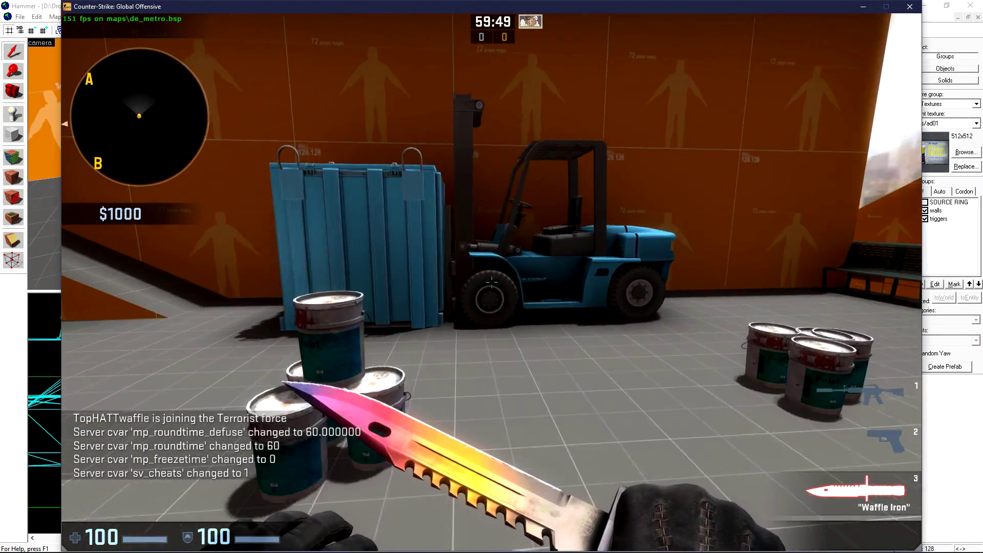
key("w")
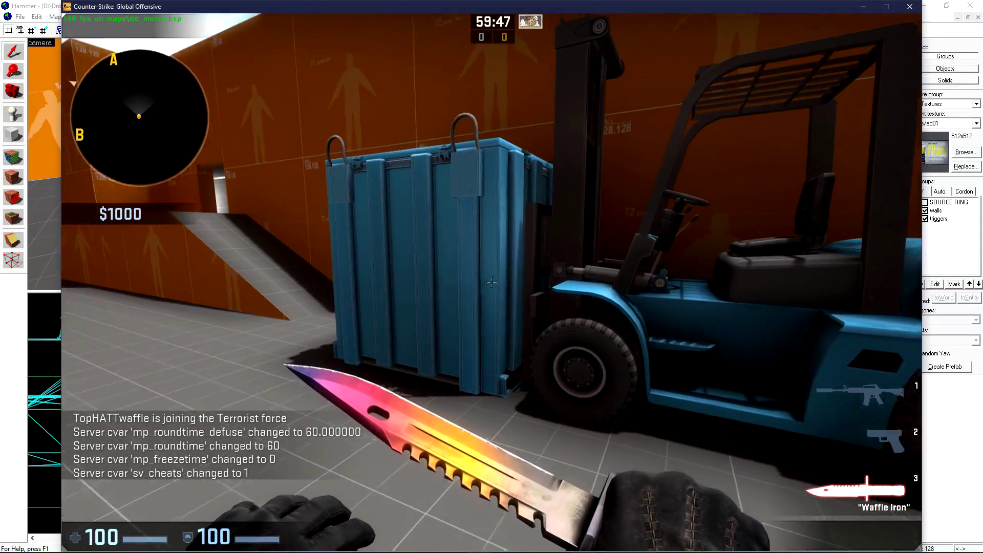
key("s")
key("w")
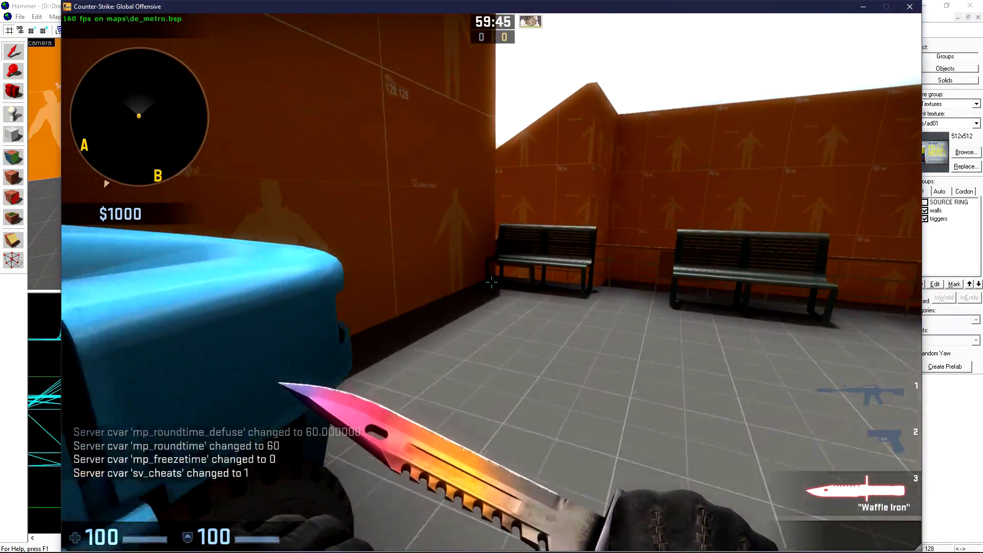
key("w")
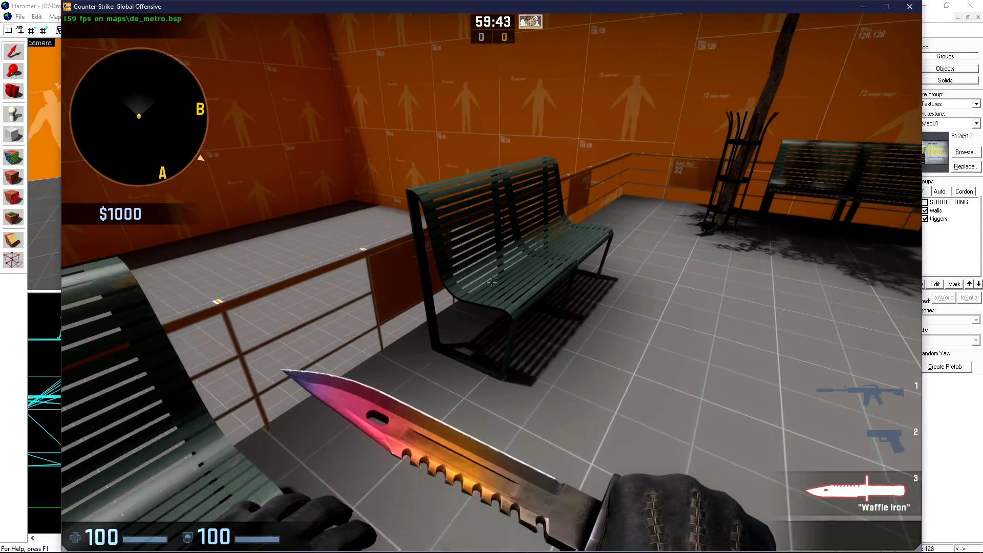
key("w")
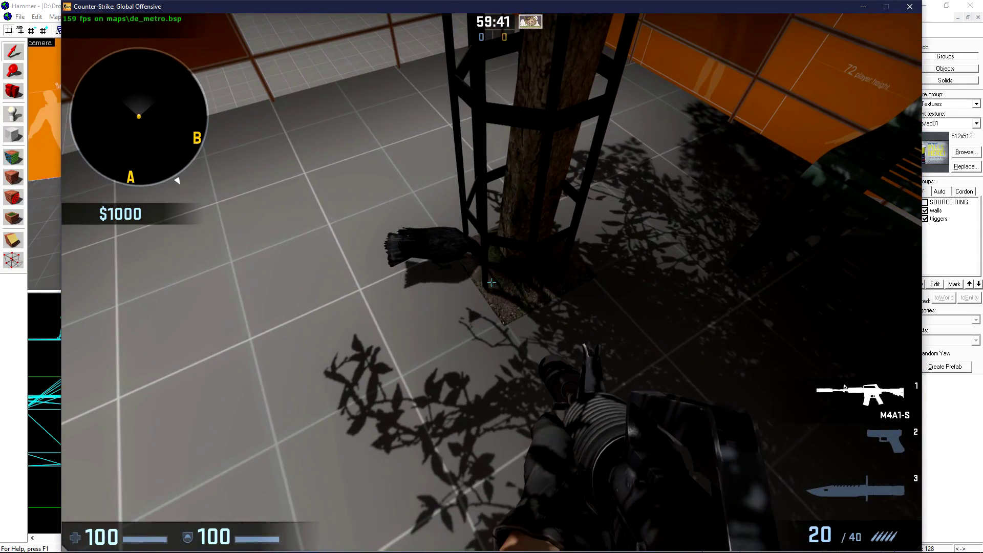
Examine the scattered paint buckets beside the forklift crate and move over to a standing bucket stack.
key("s")
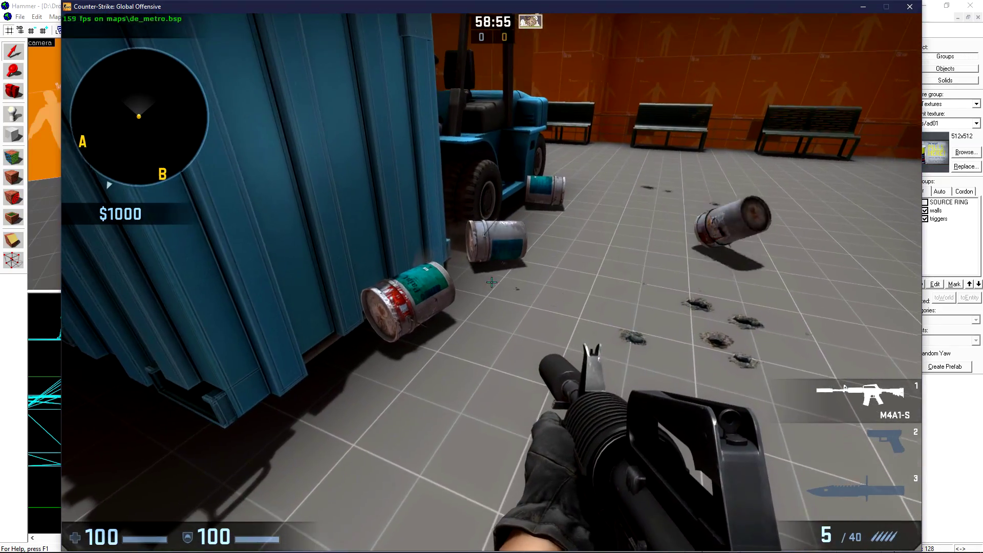
key("w")
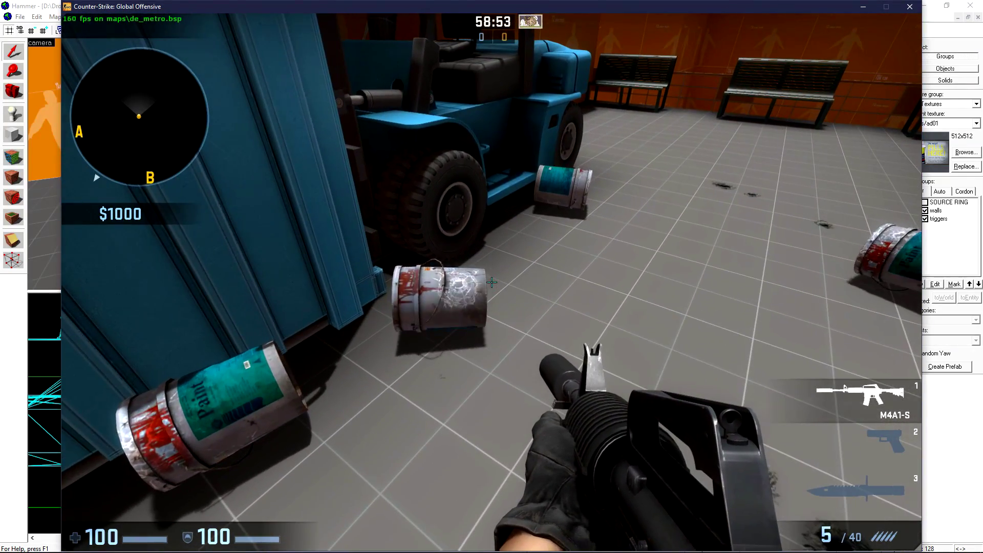
key("d")
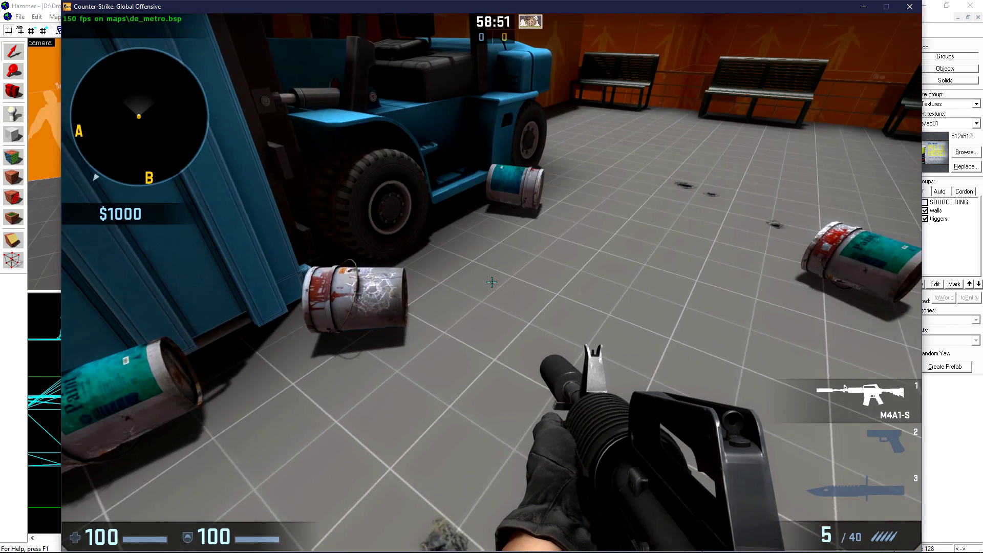
key("w")
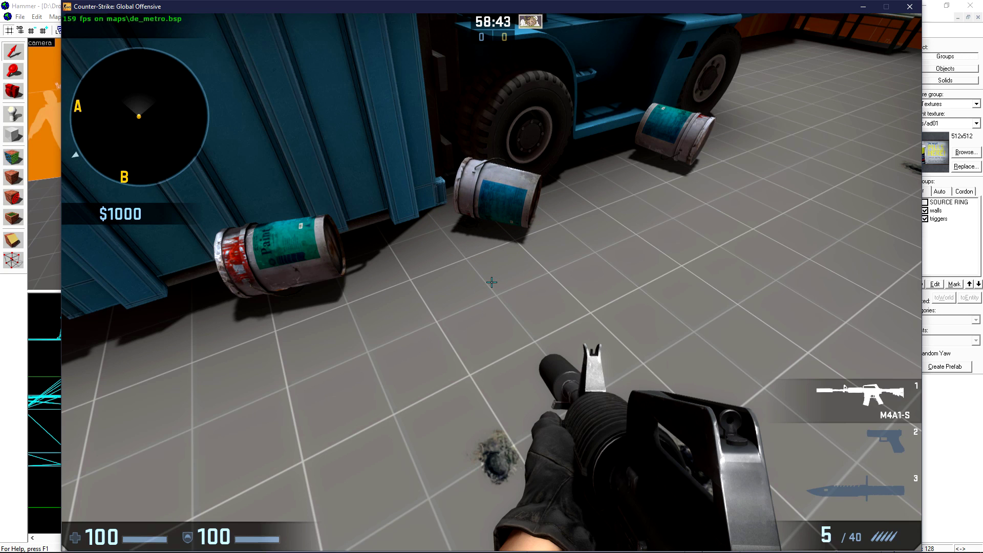
key("a")
key("s")
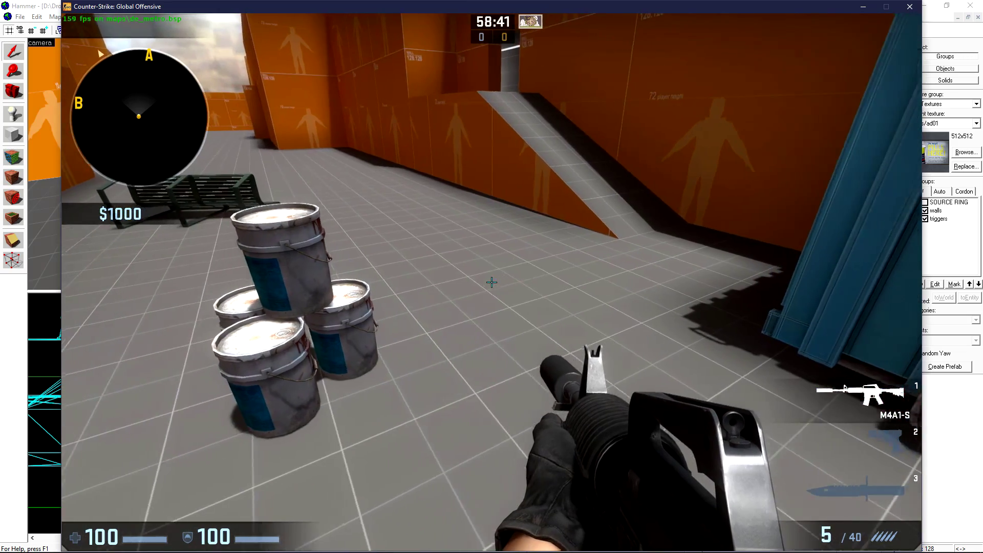
Knock over the standing bucket stack and examine the scattered paint buckets beside the blue crate and forklift.
key("a")
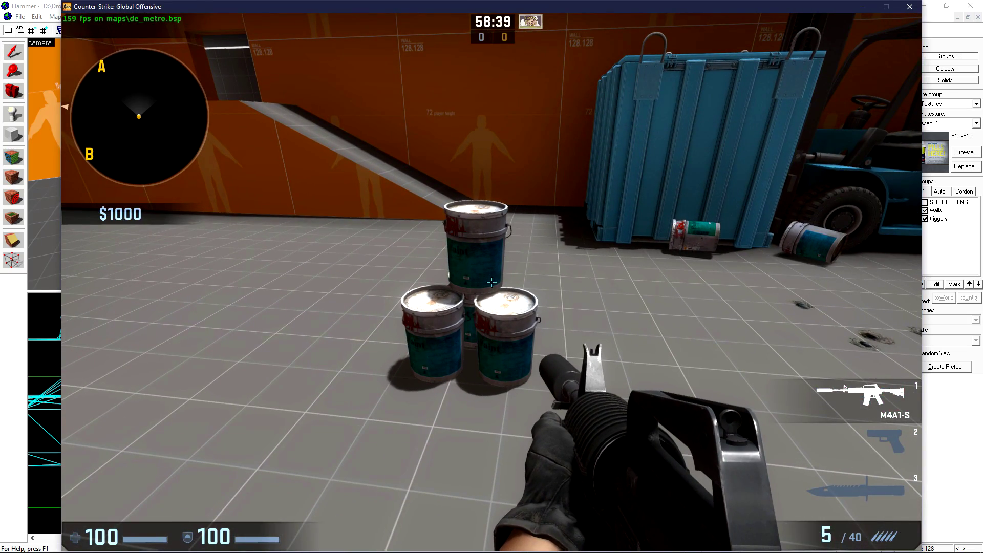
key("w")
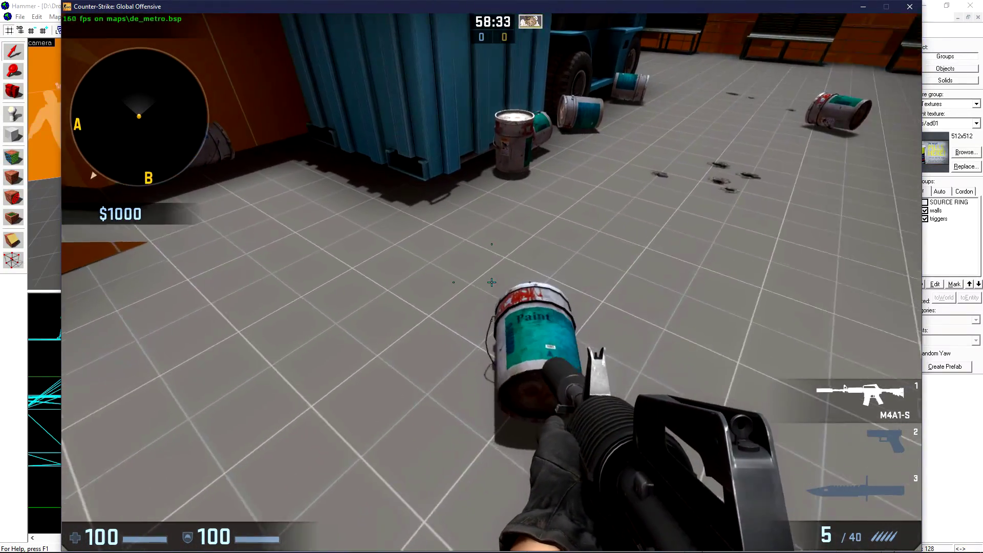
key("w")
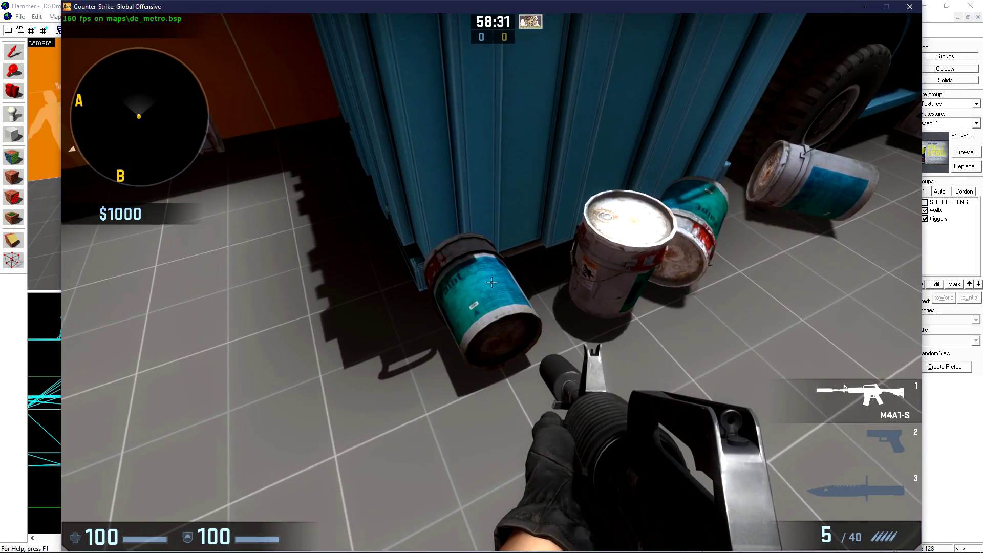
key("w")
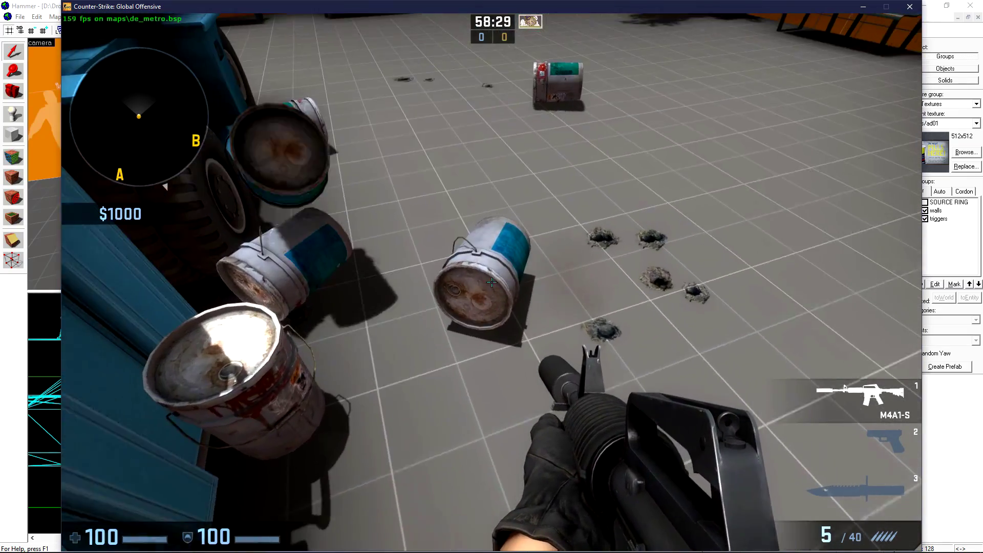
key("w")
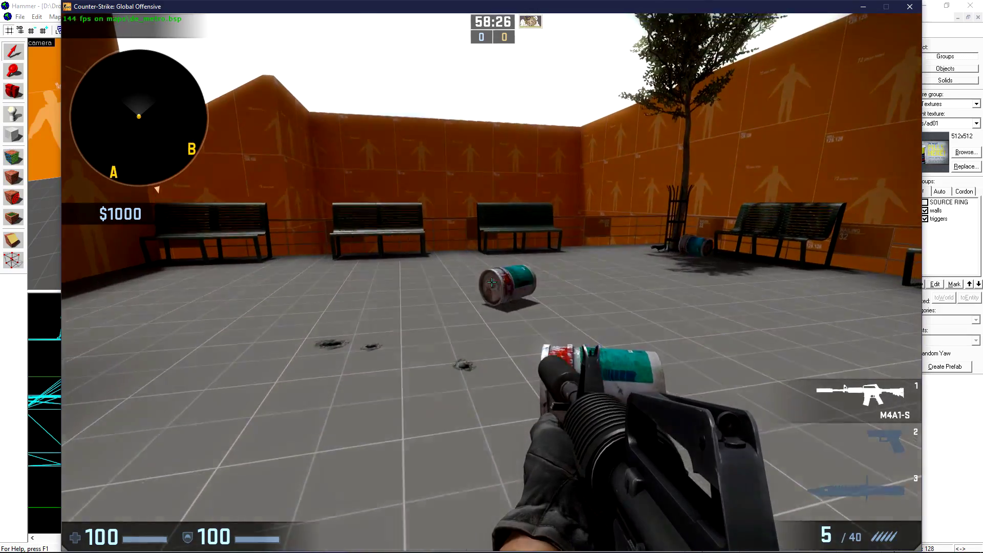
Shoot the loose paint buckets lying towards the benches and tree to test their physics.
left_click(492, 282)
left_click(491, 282)
left_click(492, 282)
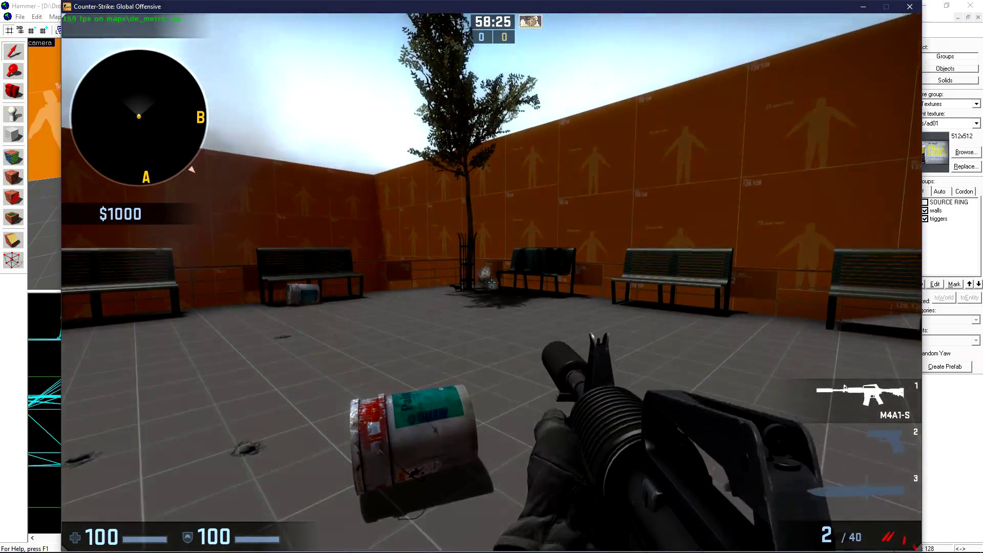
left_click(492, 282)
left_click(492, 283)
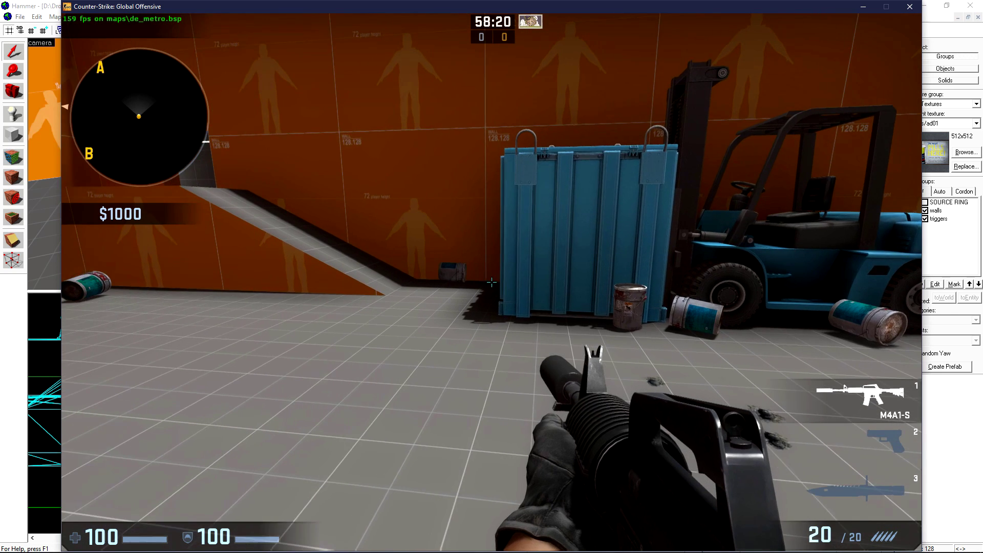
Walk over to the free-standing bench in the open floor and examine it from its end and front.
key("w")
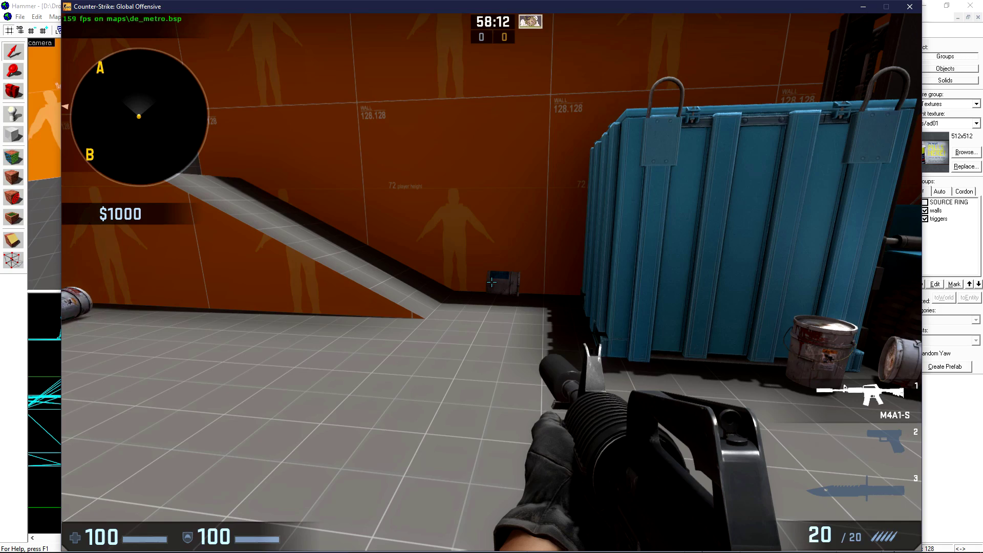
mouse_move(491, 282)
key("w")
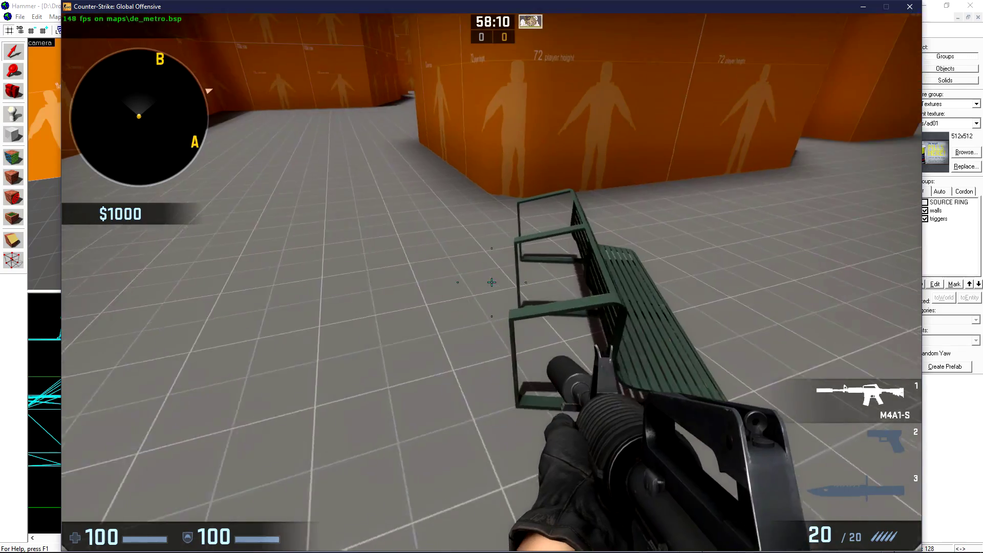
key("d")
key("w")
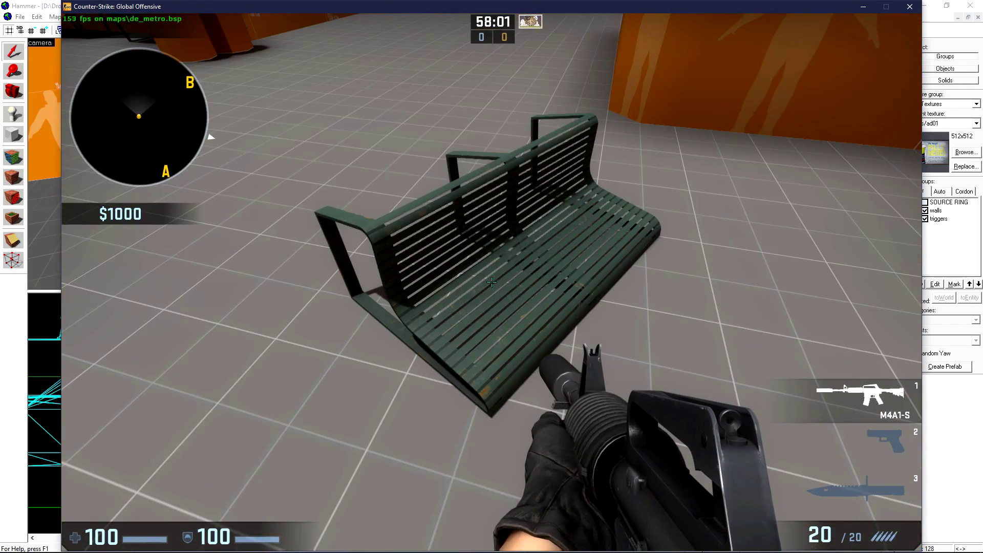
key("s")
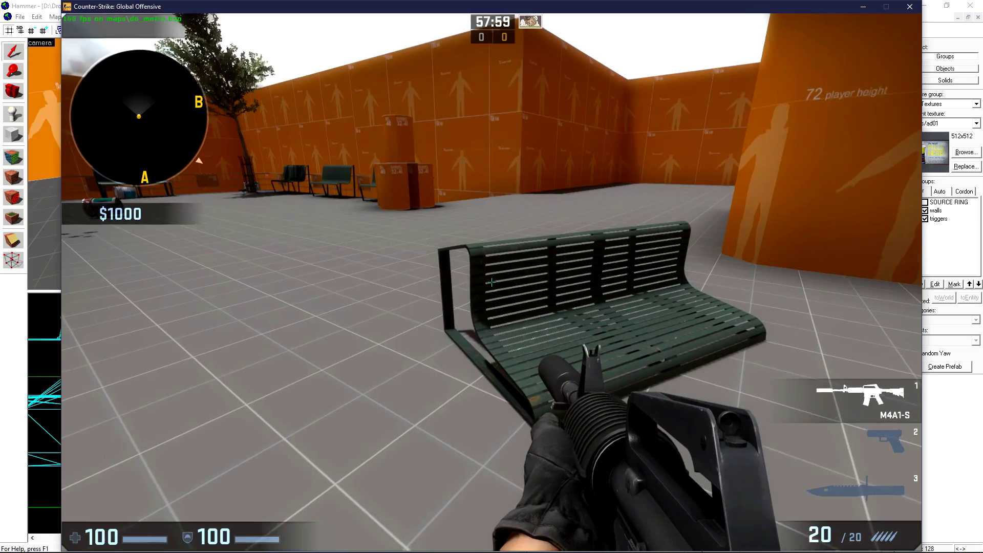
Shoot the free-standing bench with the M4A1-S from two sides to test its physics, and back away to view it.
left_click(492, 282)
left_click_drag(491, 283, 492, 282)
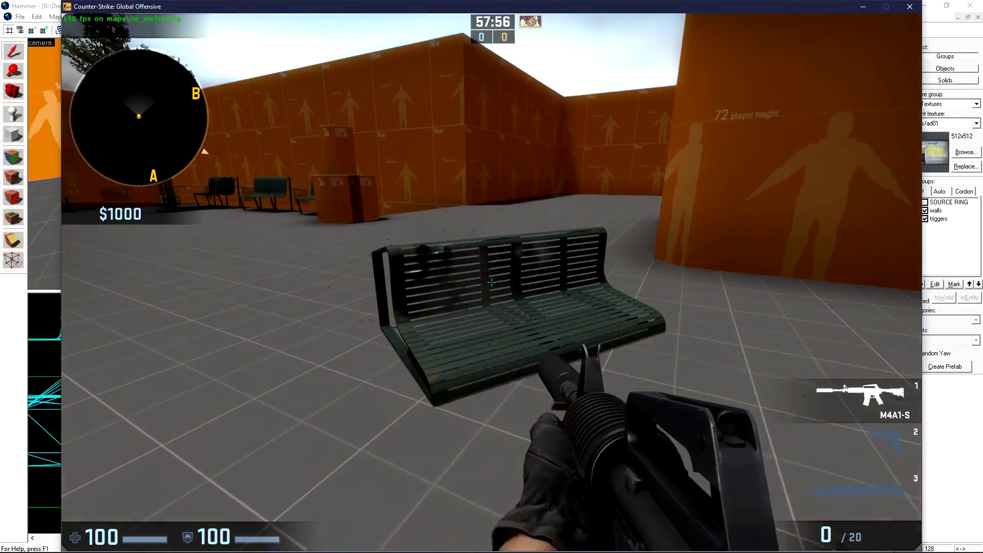
key("w")
key("d")
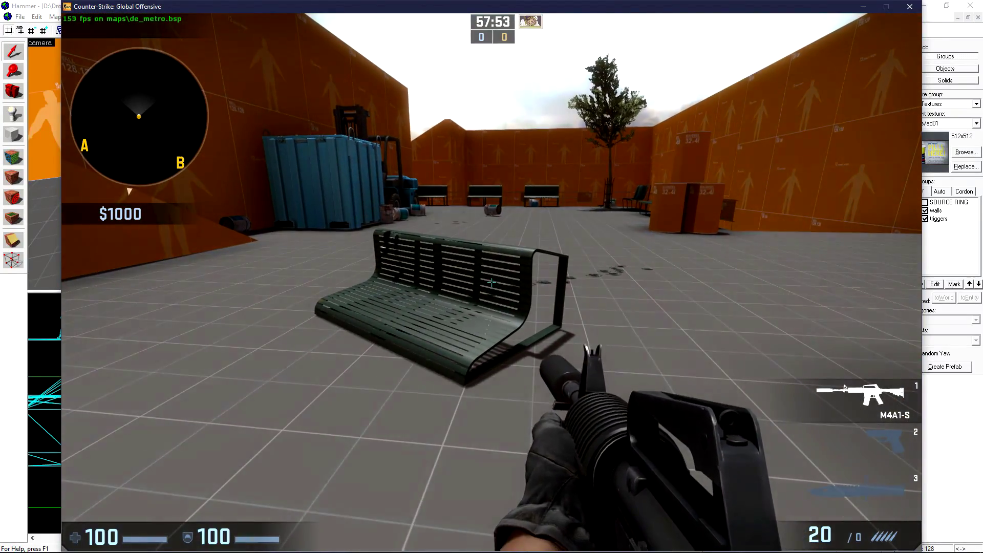
left_click(492, 282)
left_click_drag(492, 282, 491, 282)
key("s")
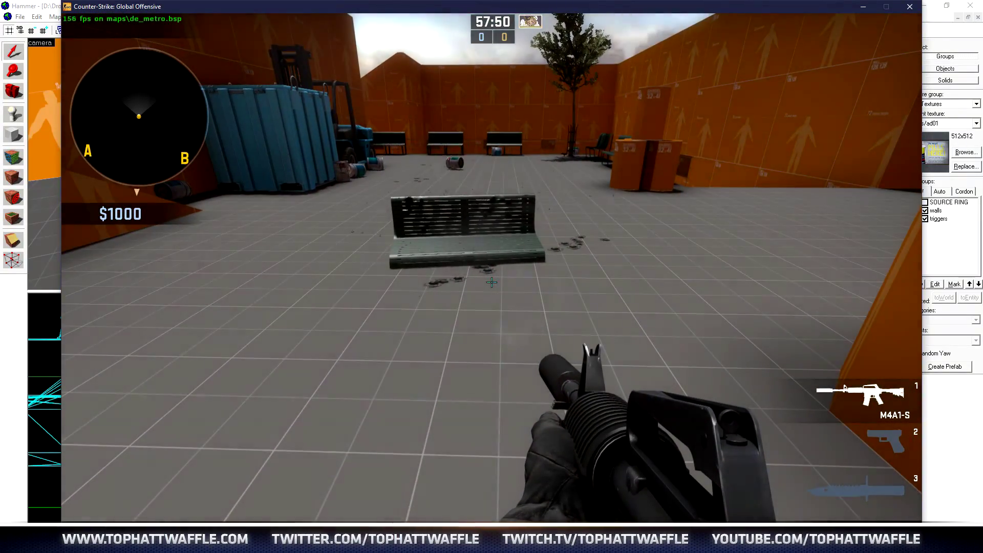
key("s")
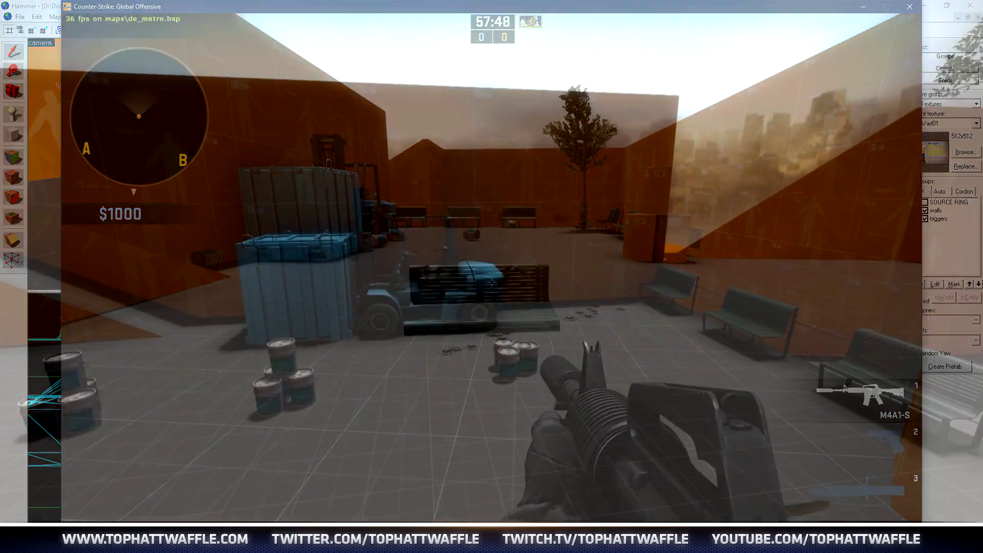